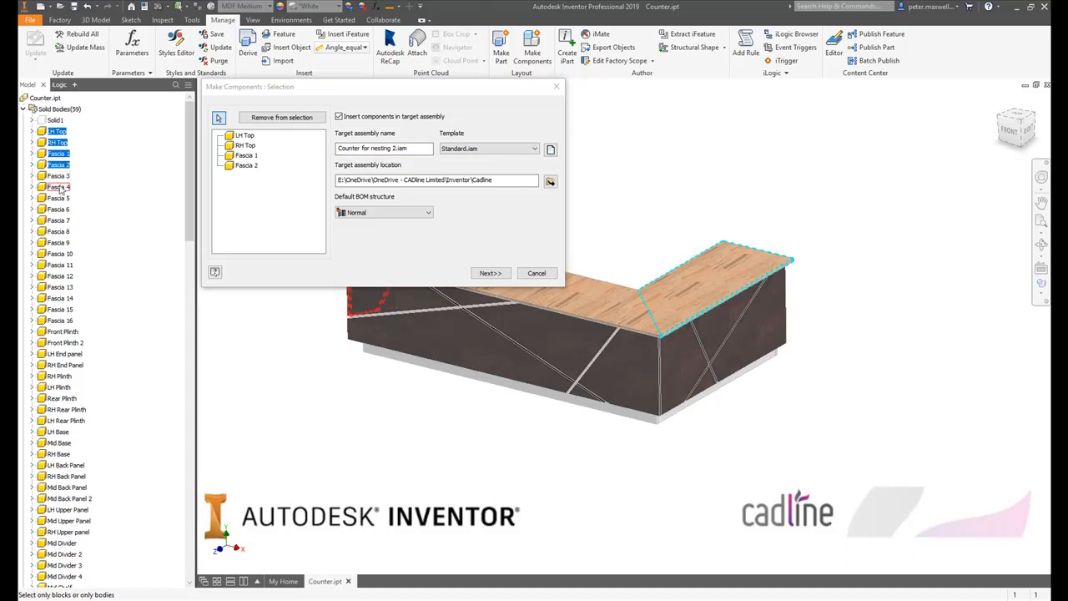
- Add the remaining fascias, Front Plinth, both end panels, and the LH, RH and rear plinths to the component selection
shift+click(65, 332)
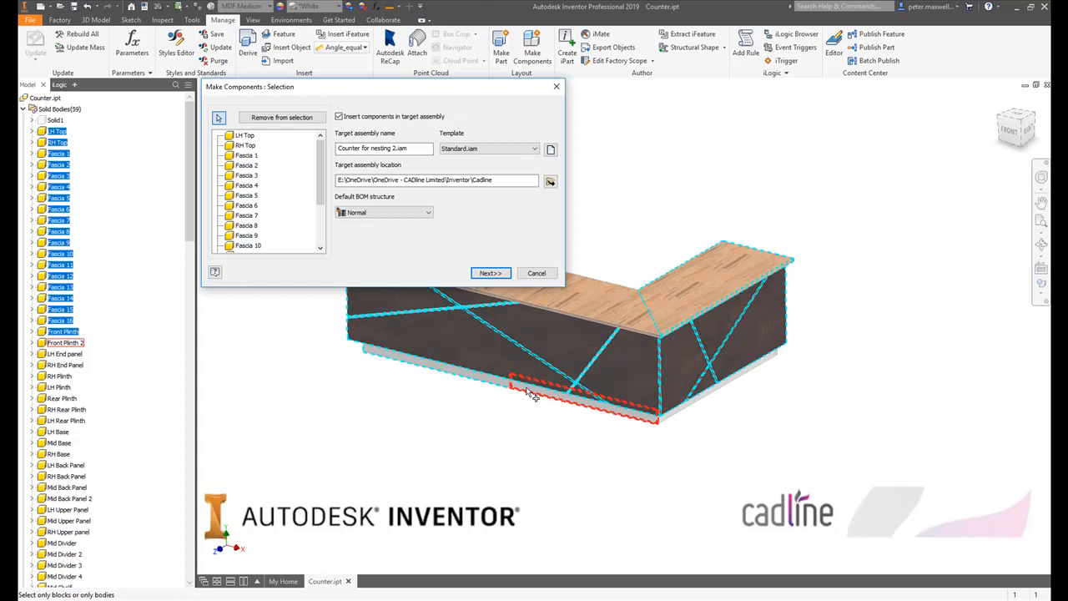
click(78, 356)
click(77, 366)
click(68, 377)
click(66, 388)
click(66, 400)
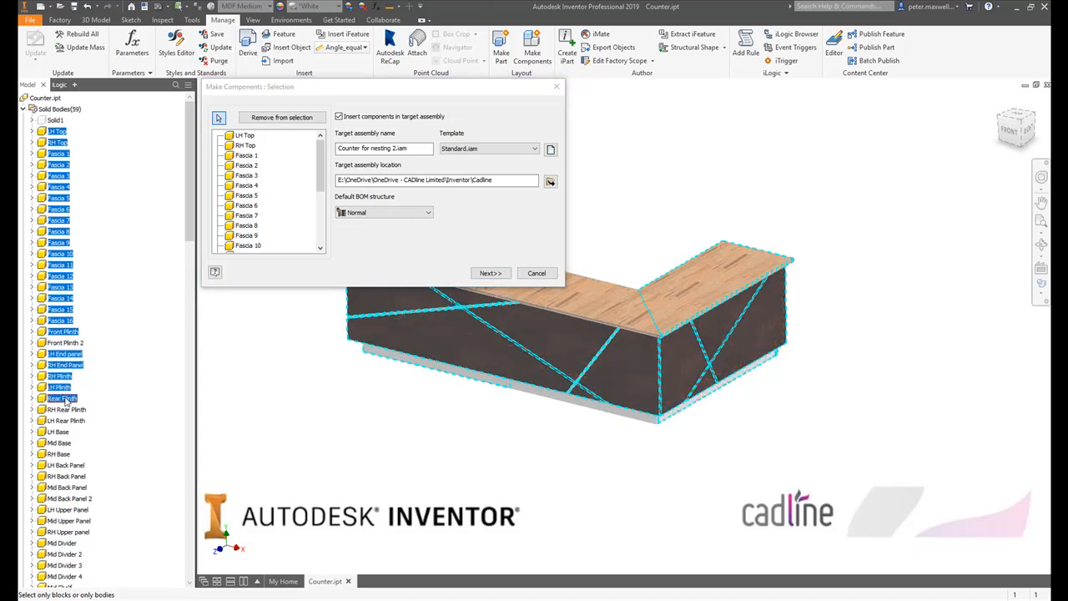
click(66, 410)
click(65, 421)
- Add the LH, Mid and RH bases, all four back panels and the three upper panels to the component selection
click(58, 431)
click(58, 442)
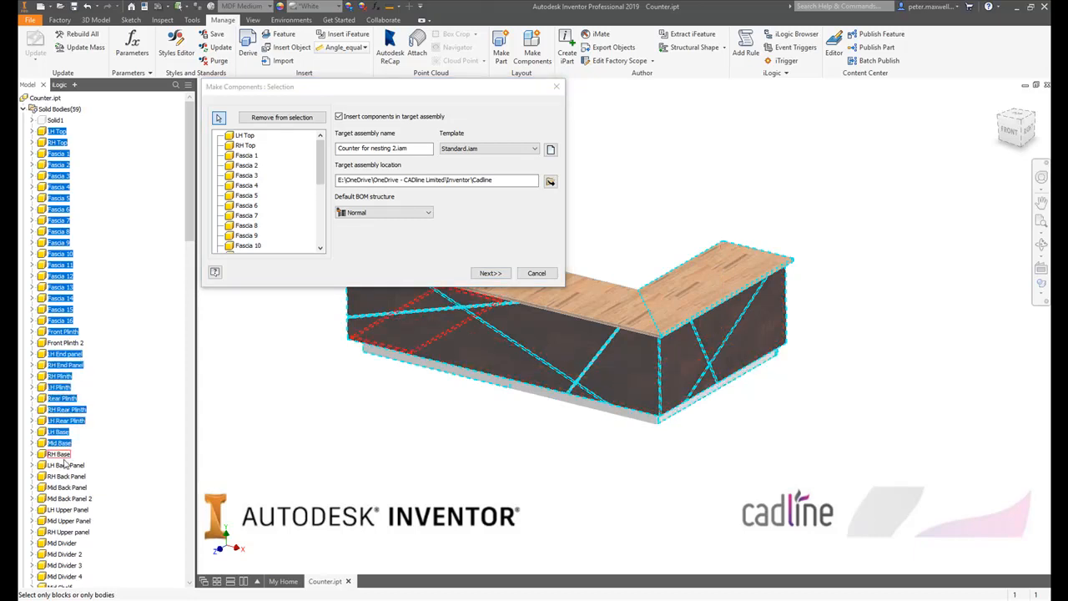
click(60, 454)
click(65, 465)
click(66, 475)
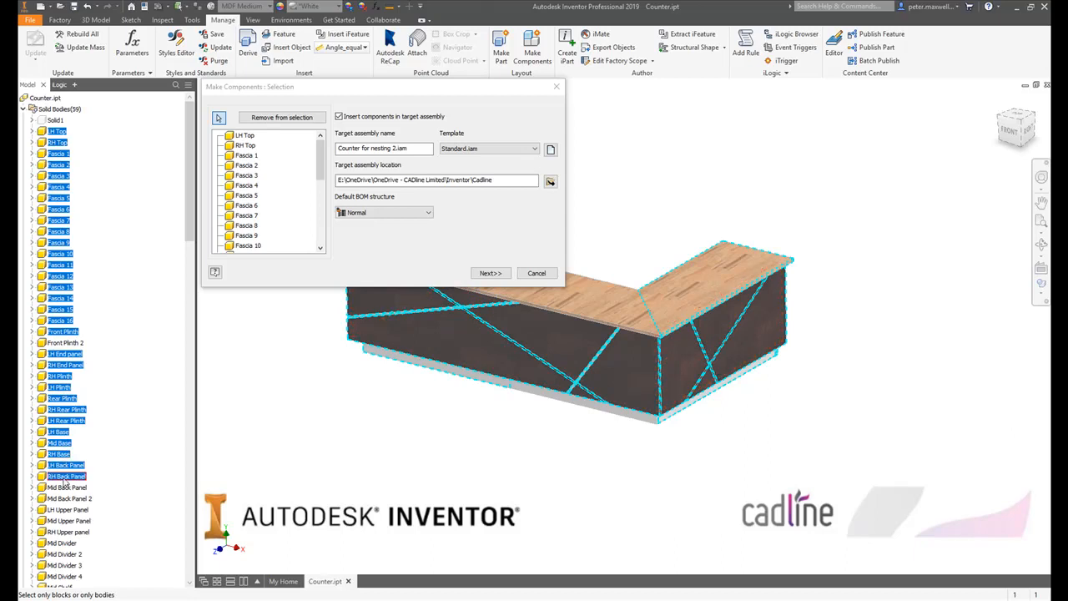
click(67, 487)
click(68, 498)
click(66, 509)
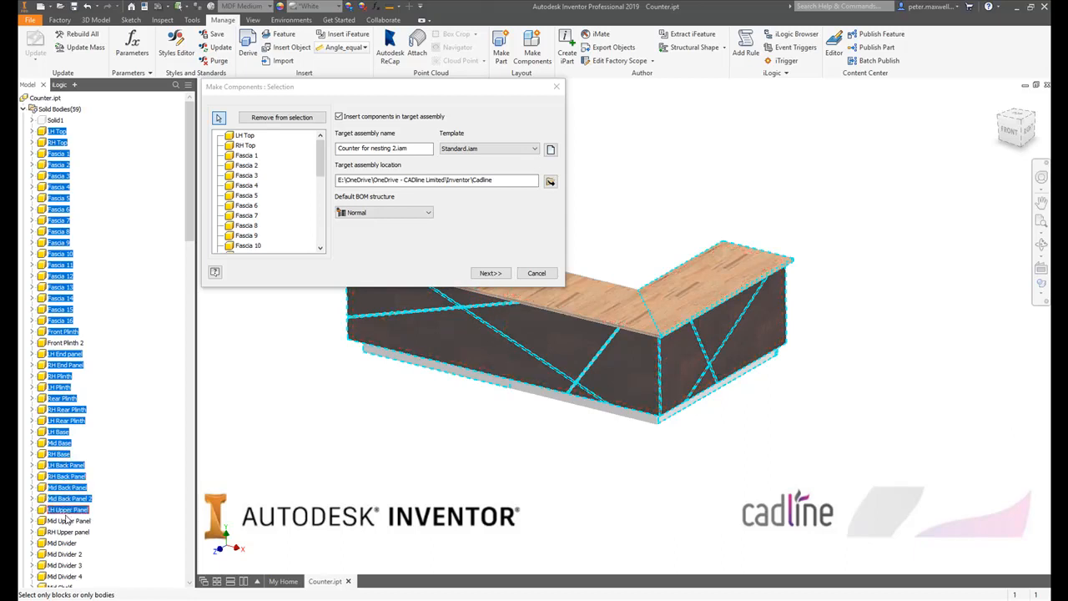
click(67, 519)
click(67, 532)
- Add the four Mid Divider bodies and the Mid, LH and RH shelves to the component selection
click(61, 542)
click(64, 554)
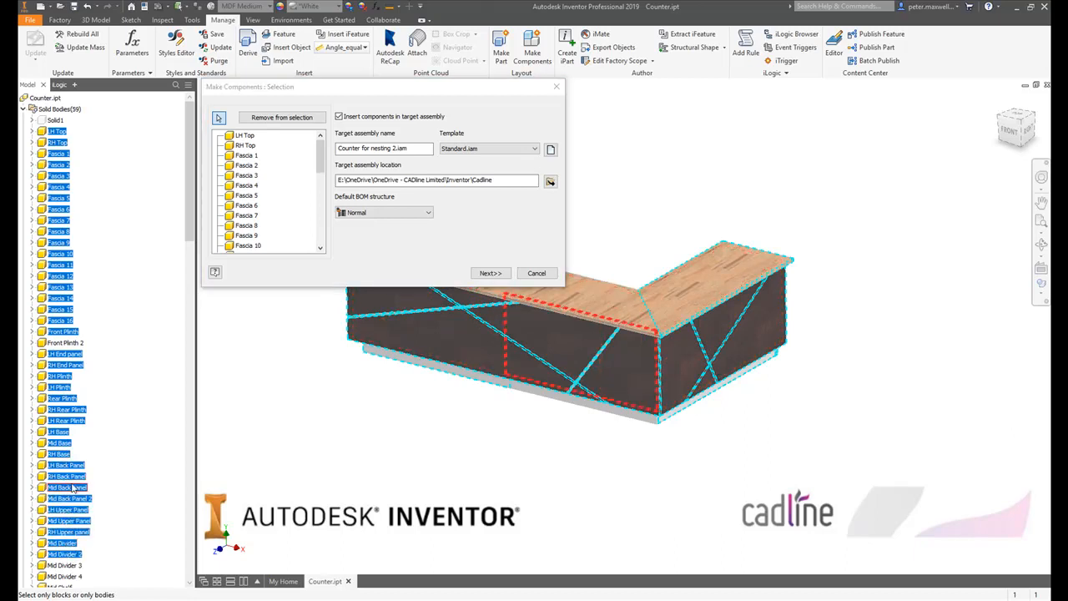
scroll(73, 488, down, 2)
click(65, 499)
click(64, 509)
click(59, 520)
click(58, 531)
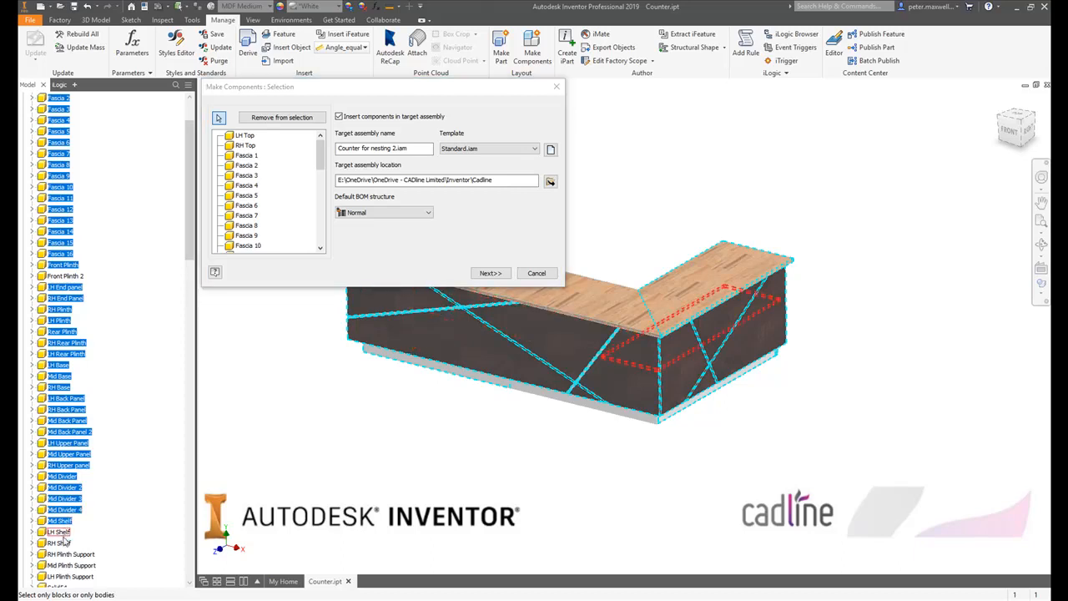
click(60, 542)
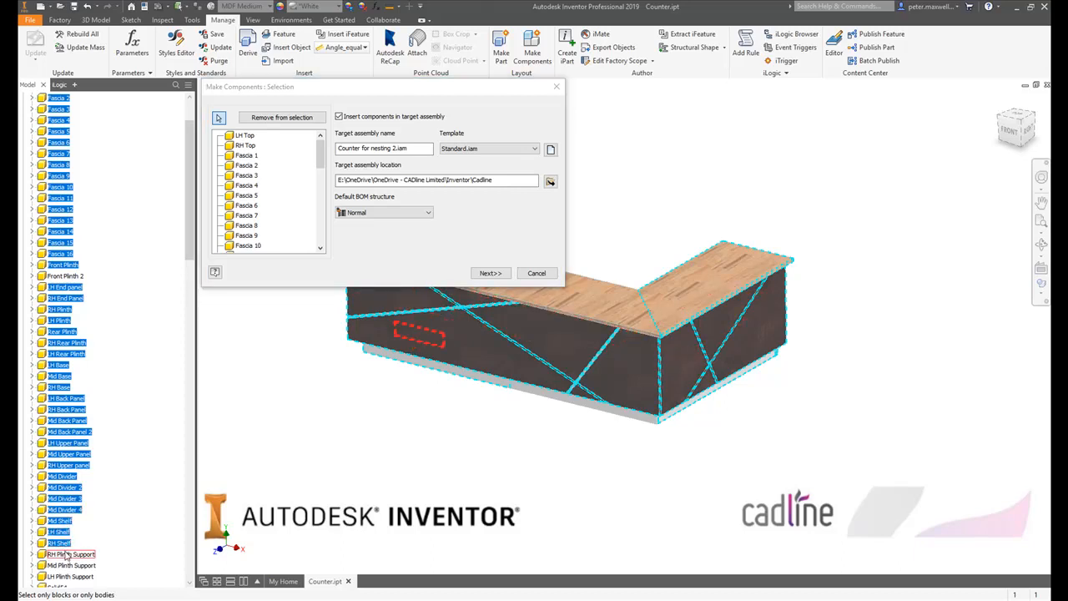
- Add the three plinth supports, Mid Top LH and Mid Top RH to the selection, and proceed to the body settings
click(69, 554)
click(69, 564)
click(69, 575)
scroll(70, 496, down, 4)
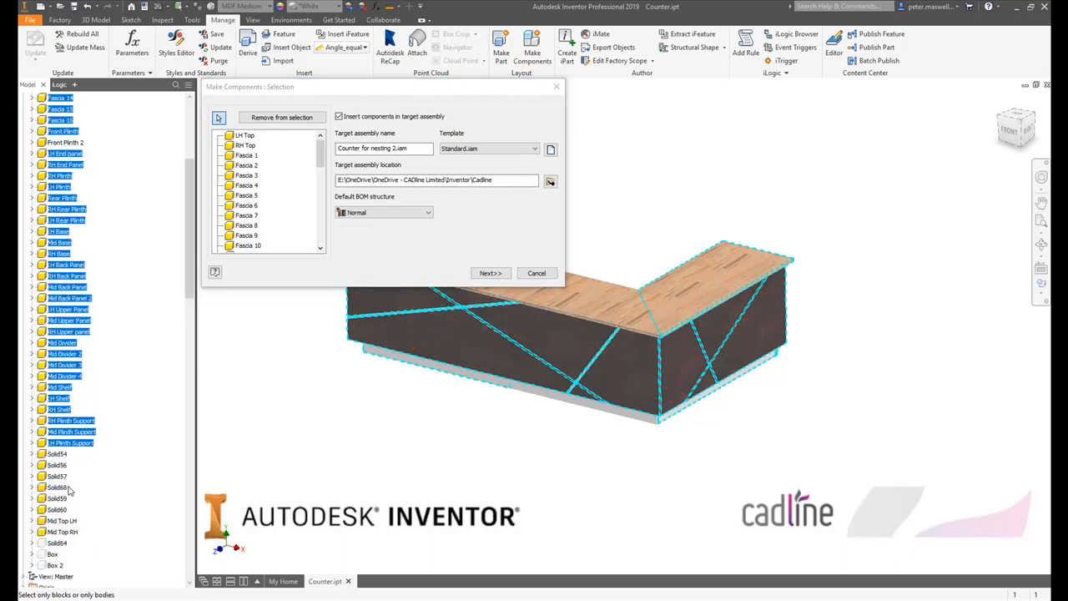
click(61, 520)
click(64, 530)
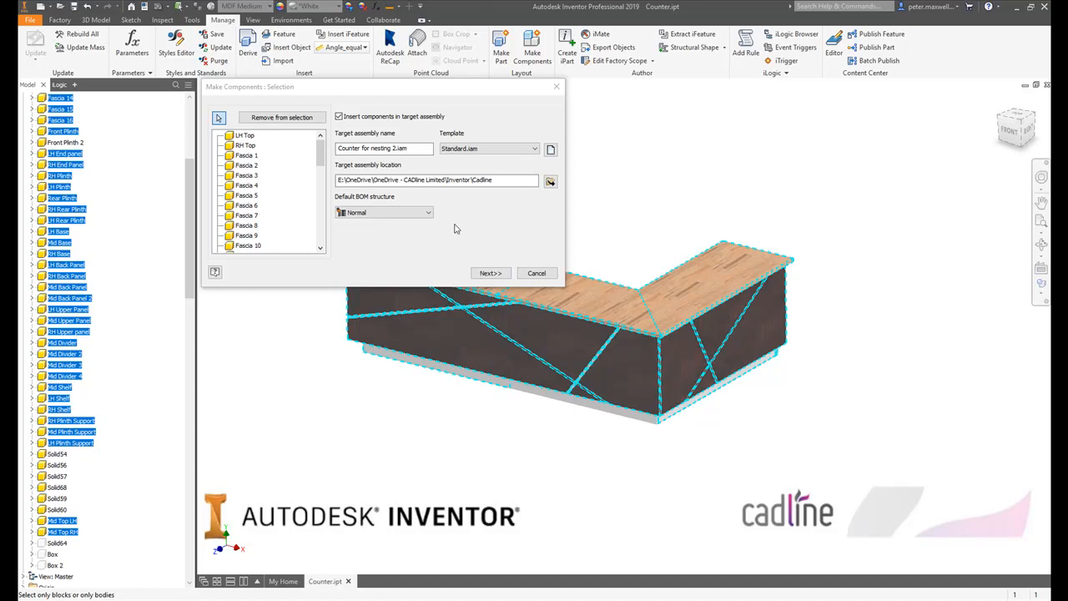
click(490, 274)
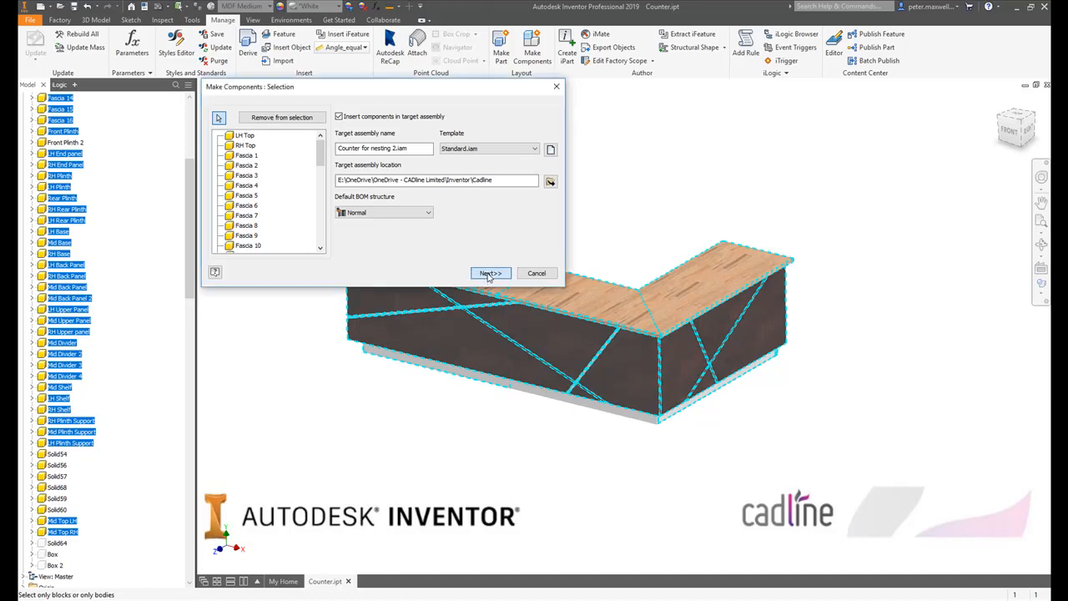
- Assign the 22mm Plywood nest.ipt template to the LH Top and RH Top components
click(325, 153)
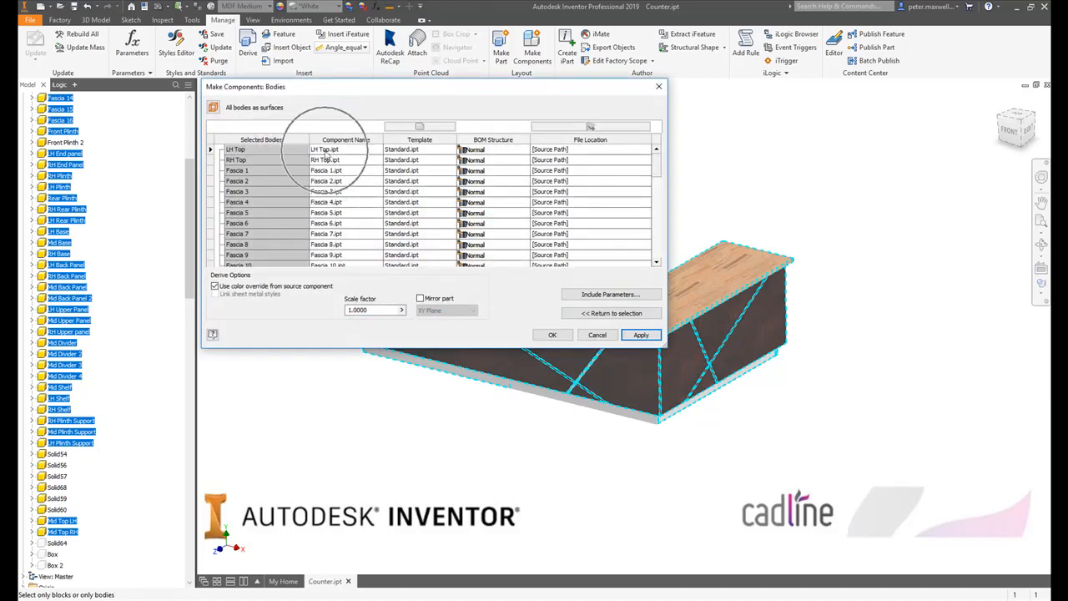
click(331, 163)
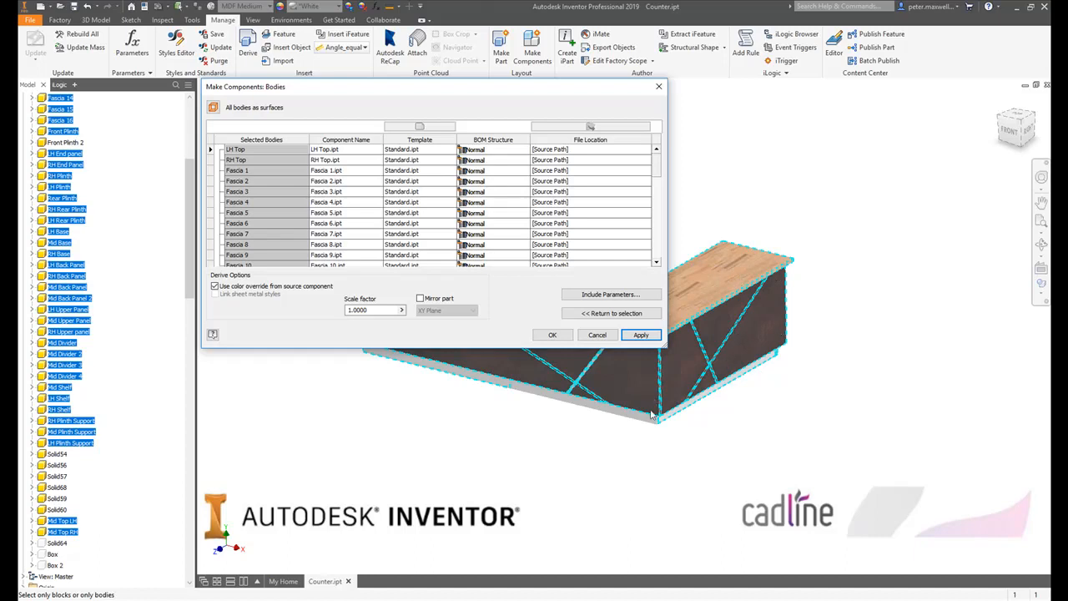
click(444, 151)
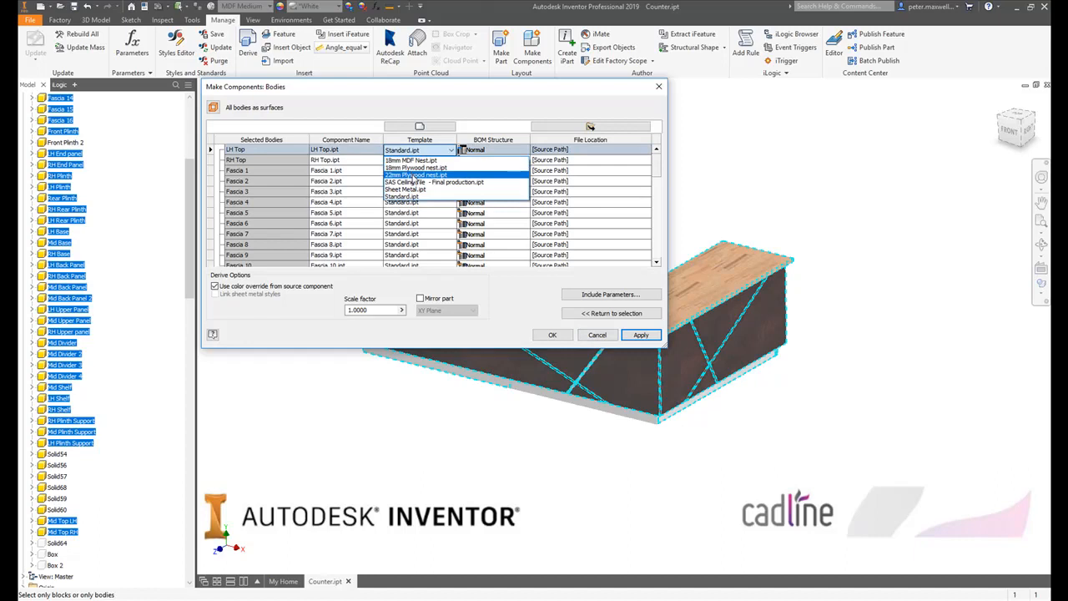
click(414, 176)
click(424, 161)
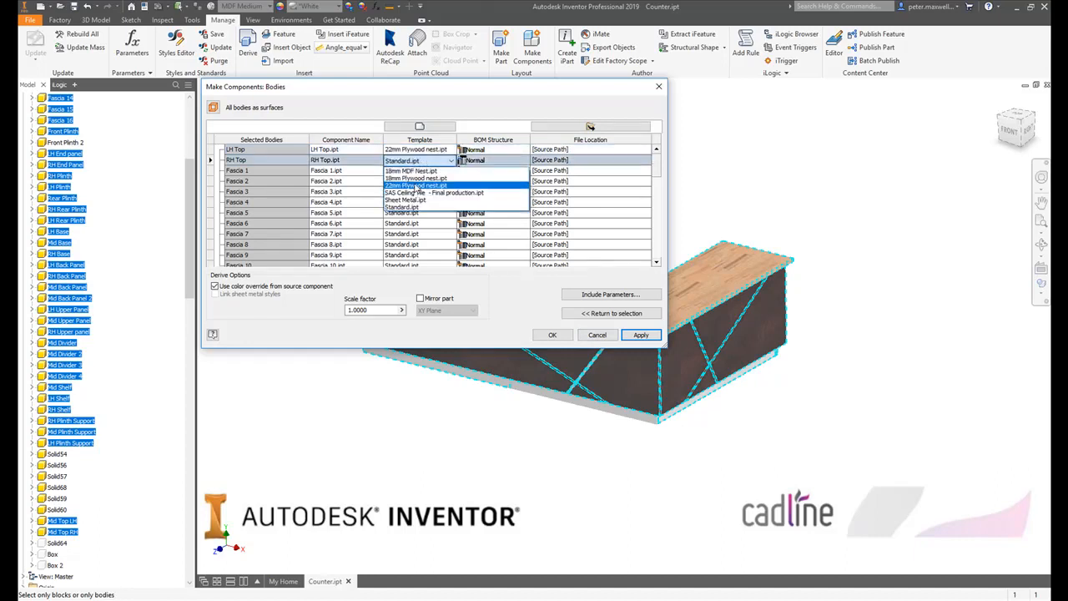
click(414, 186)
- Assign the 18mm MDF Nest.ipt template to Fascia 1 through Fascia 5
click(432, 172)
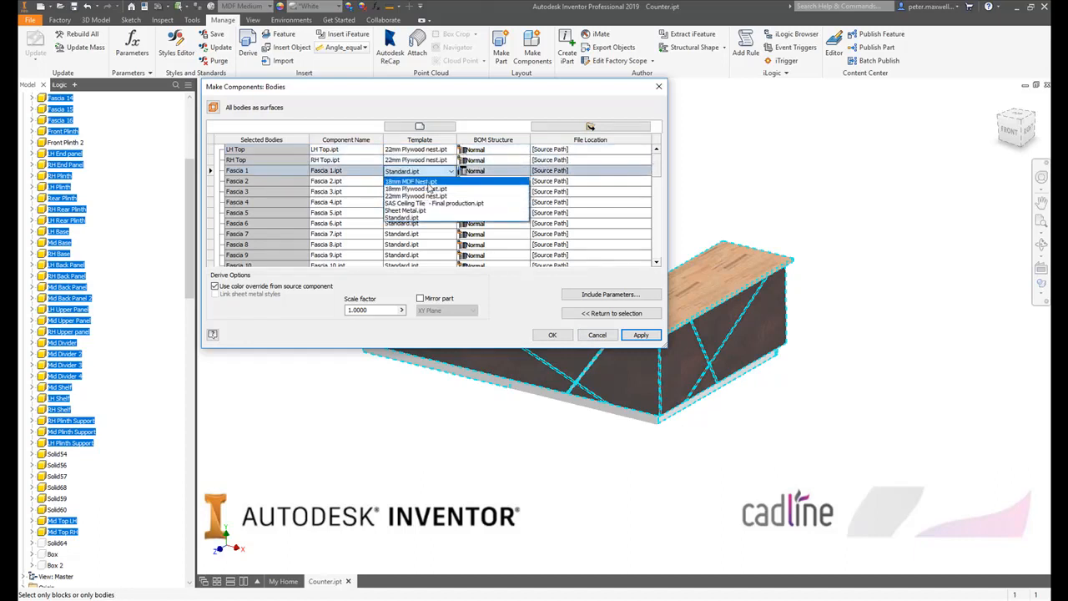
click(428, 181)
click(428, 181)
click(428, 192)
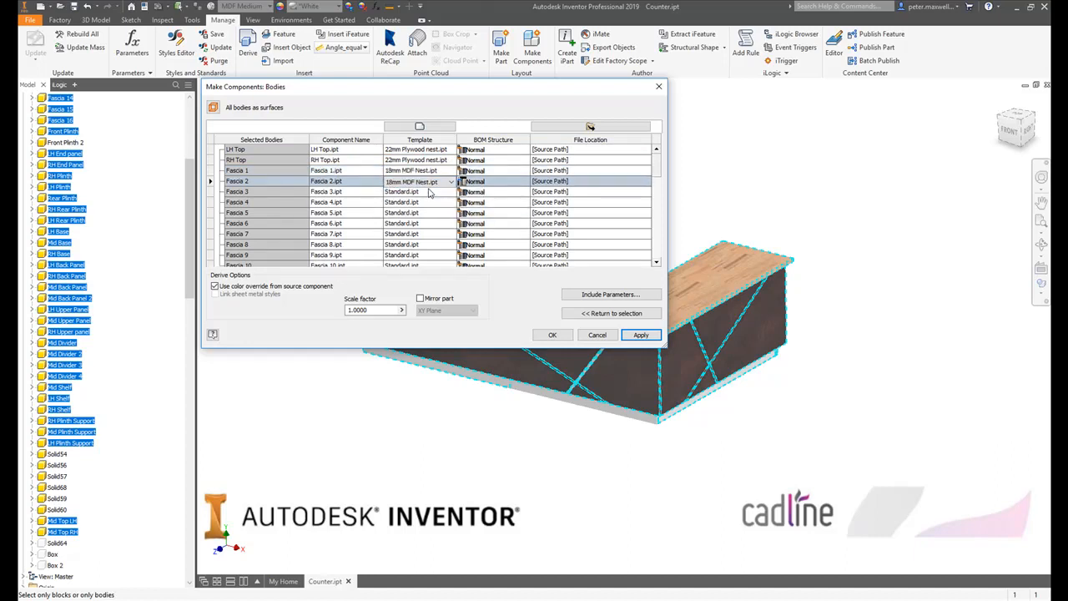
click(428, 192)
click(428, 203)
click(428, 202)
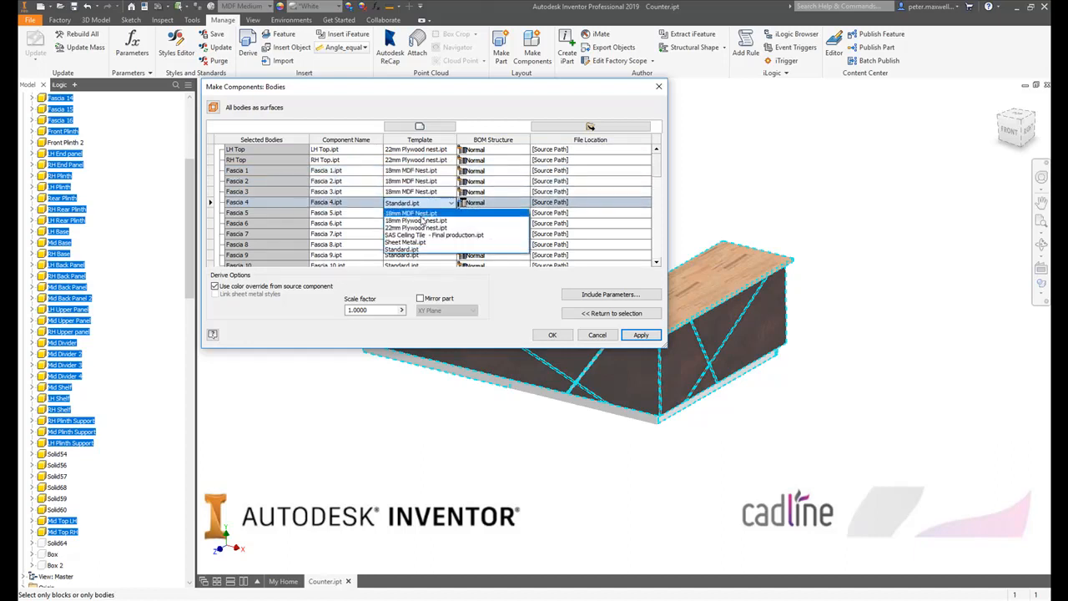
click(424, 213)
click(424, 215)
click(424, 214)
click(422, 225)
click(422, 224)
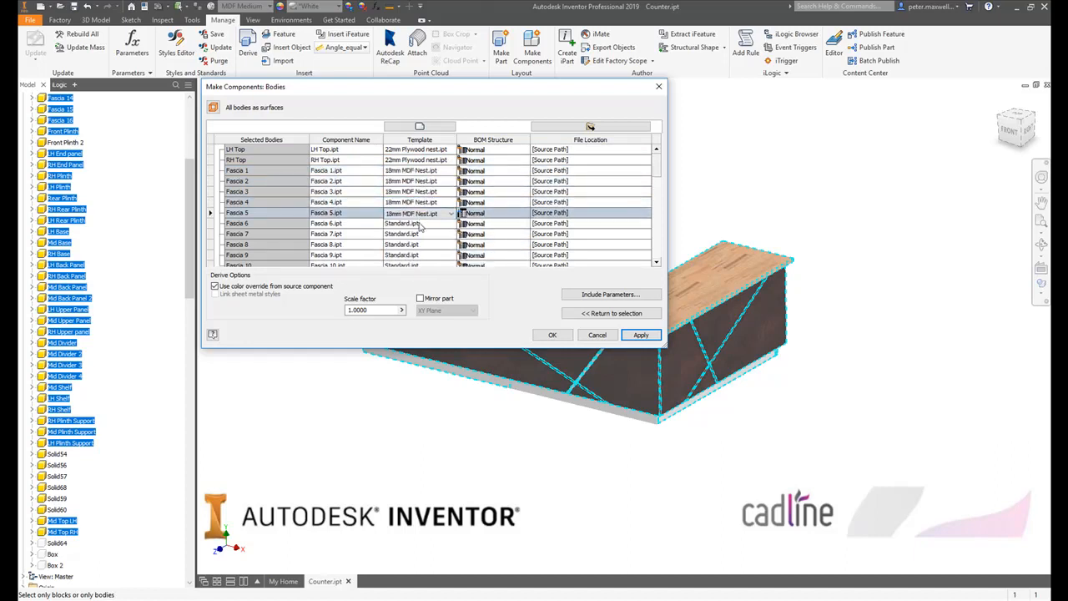
- Assign the 18mm MDF Nest.ipt template to Fascia 6, Fascia 7 and Fascia 8
click(422, 224)
click(419, 236)
click(420, 234)
click(420, 235)
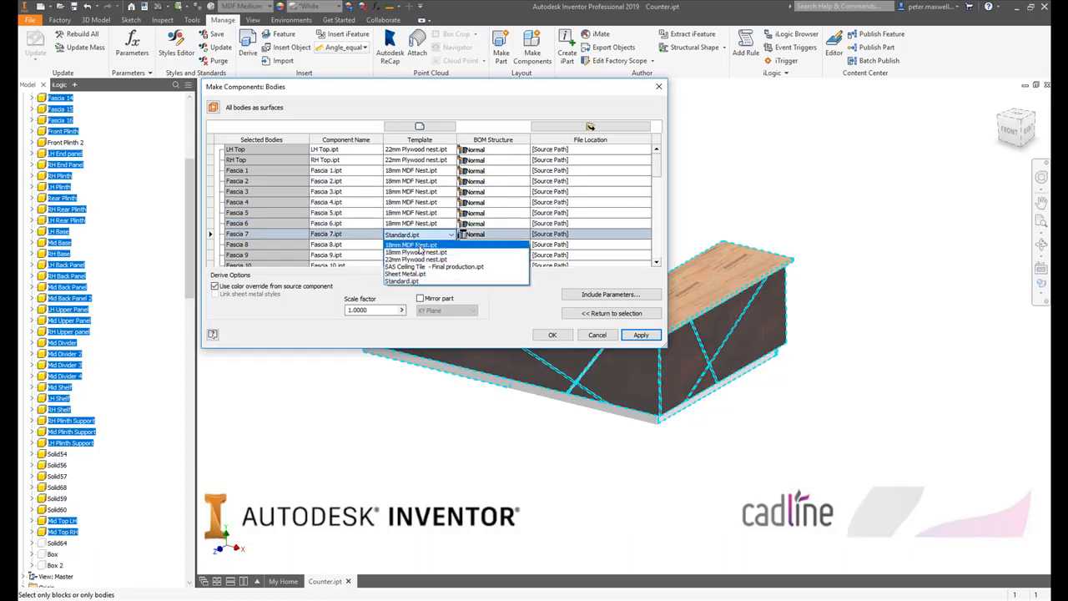
click(419, 244)
click(419, 246)
click(418, 256)
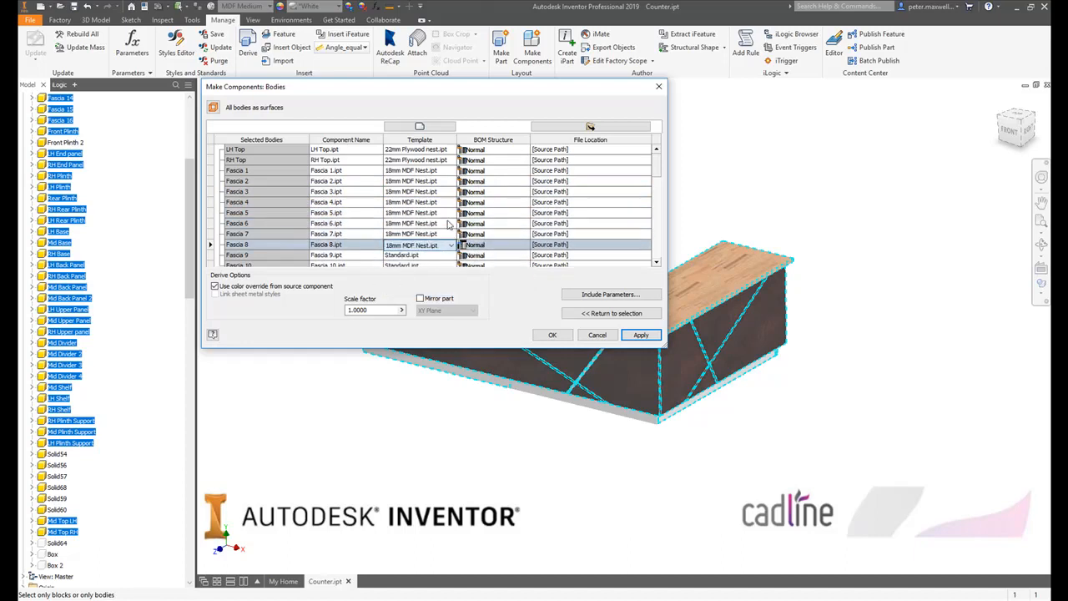
- Assign the 18mm MDF Nest.ipt template to Fascia 9, Fascia 10 and Fascia 11
scroll(449, 221, down, 1)
click(432, 214)
click(422, 225)
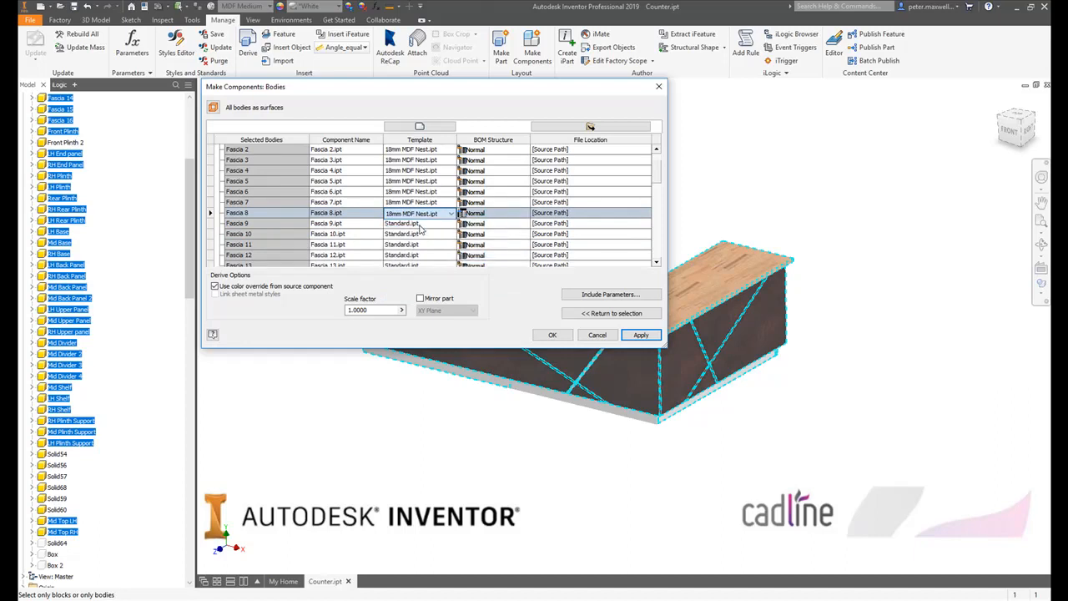
click(420, 223)
click(421, 236)
click(420, 235)
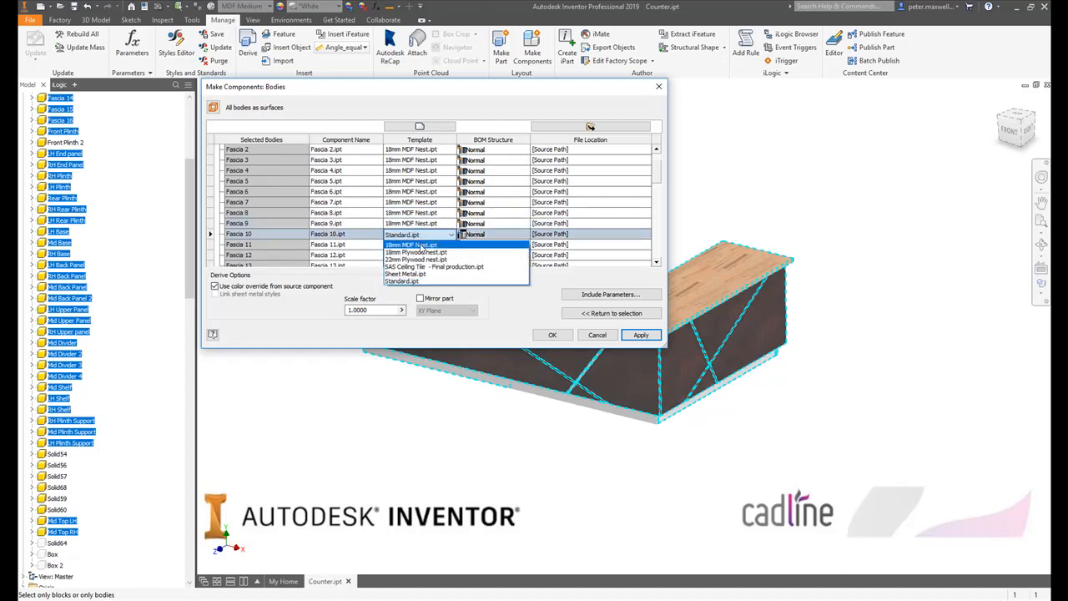
click(420, 248)
click(420, 246)
click(421, 257)
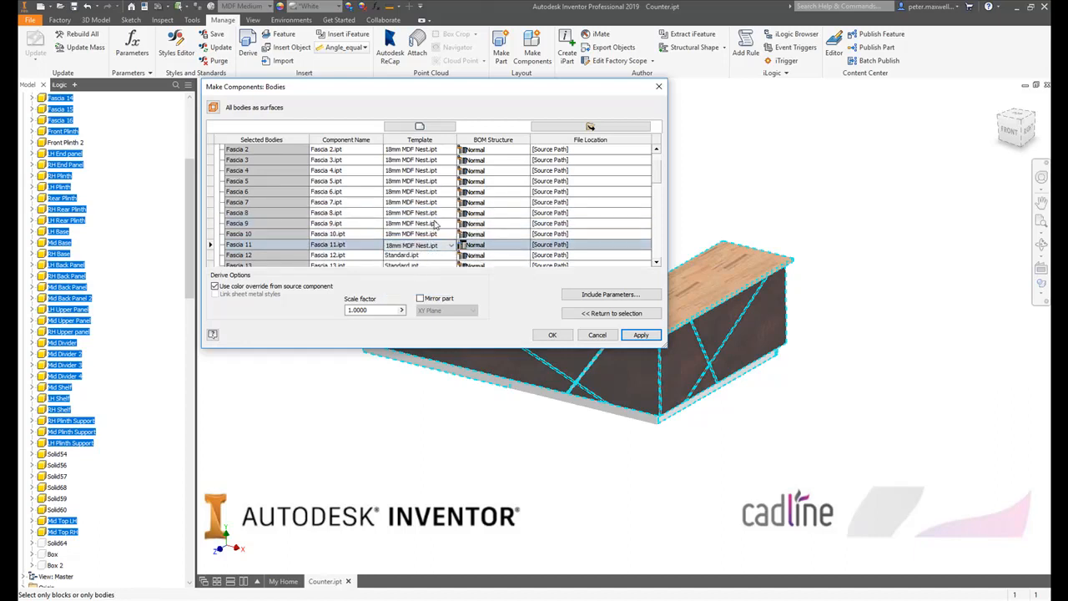
- Assign the 18mm MDF Nest.ipt template to Fascia 12, Fascia 13 and Fascia 14
scroll(433, 210, down, 2)
click(421, 181)
click(426, 197)
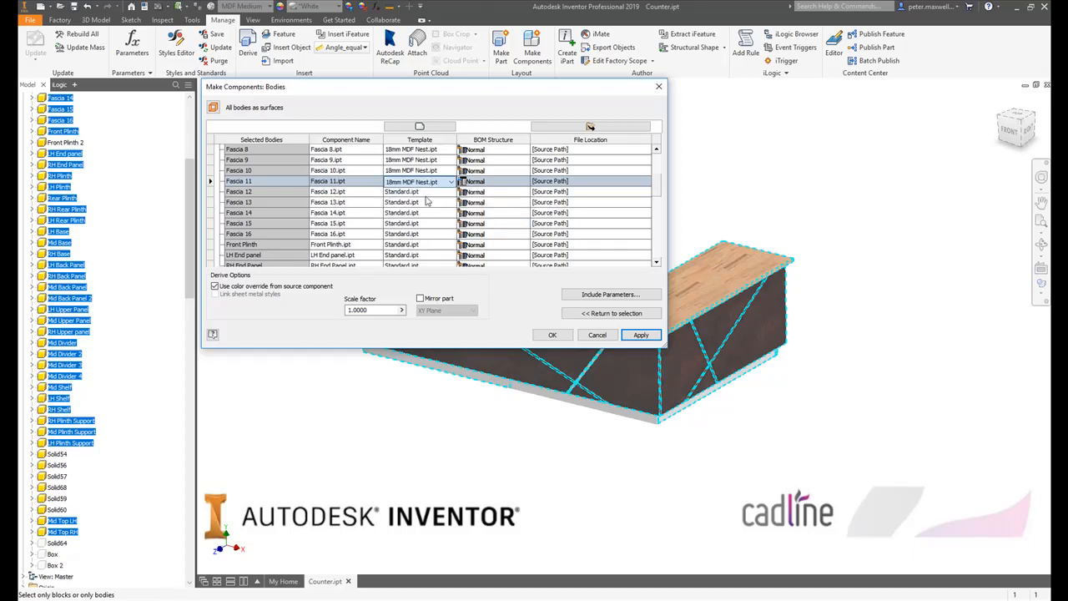
click(421, 192)
click(424, 205)
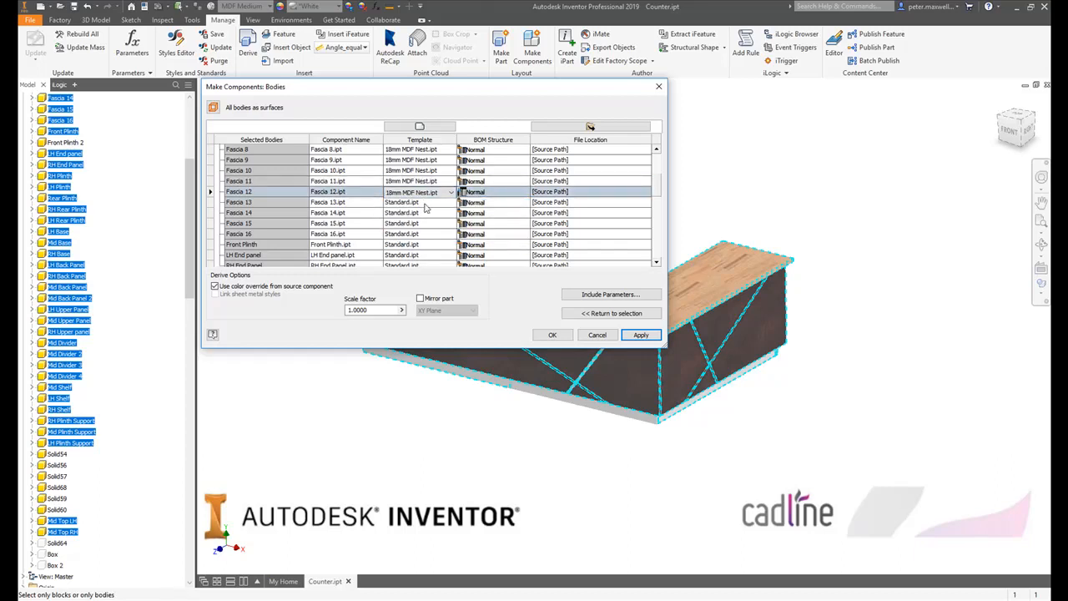
click(420, 202)
click(421, 214)
click(420, 213)
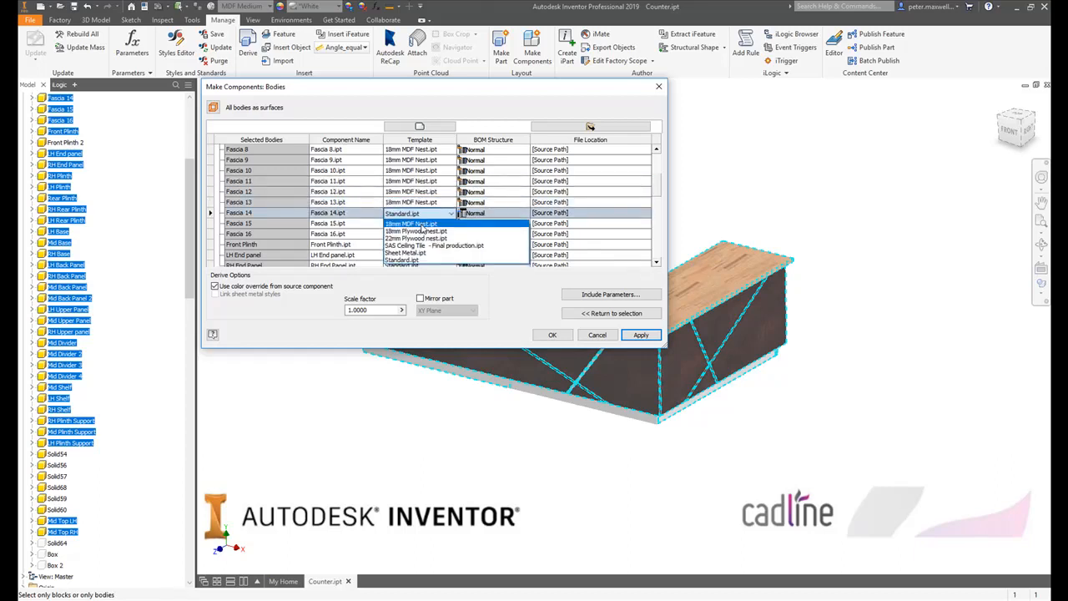
click(422, 224)
- Assign the 18mm MDF Nest.ipt template to Fascia 15, Fascia 16 and Front Plinth
click(421, 224)
click(422, 235)
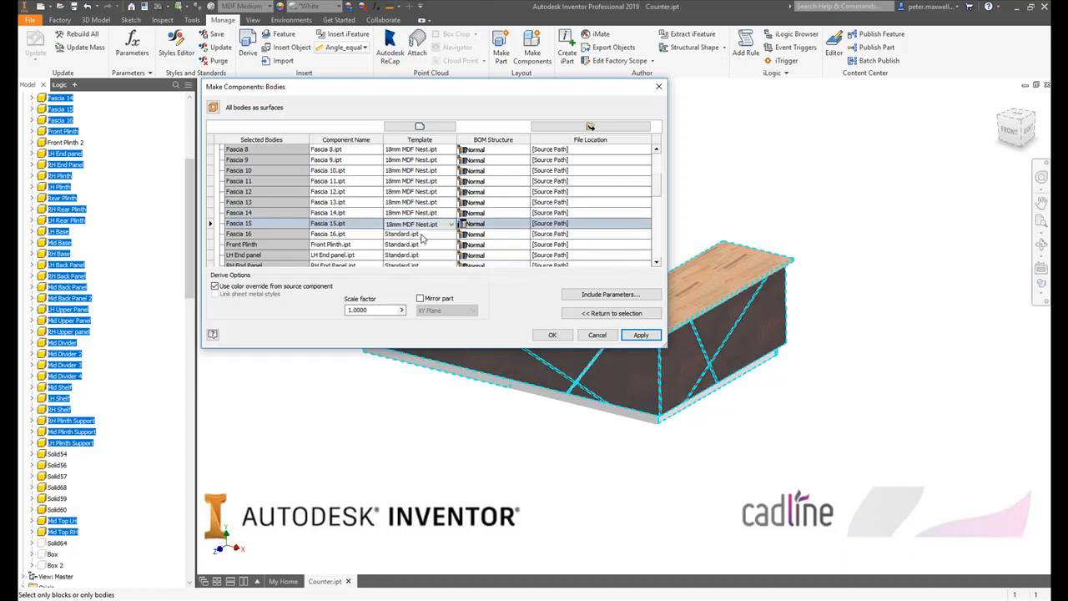
click(422, 235)
click(421, 246)
click(420, 245)
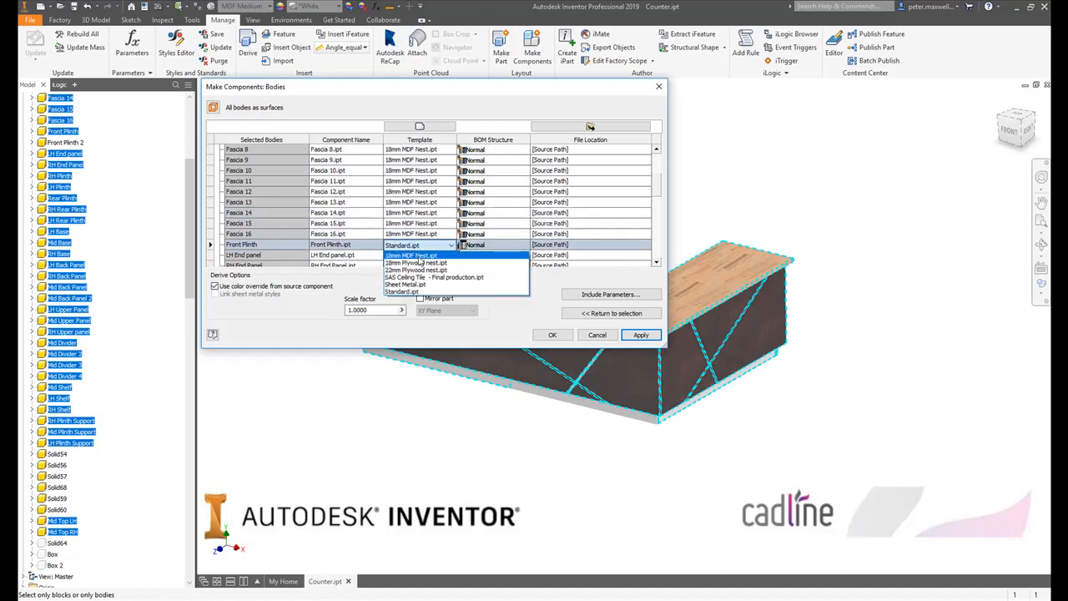
click(421, 256)
- Assign the 18mm MDF Nest.ipt template to the LH End panel and RH End Panel
click(429, 256)
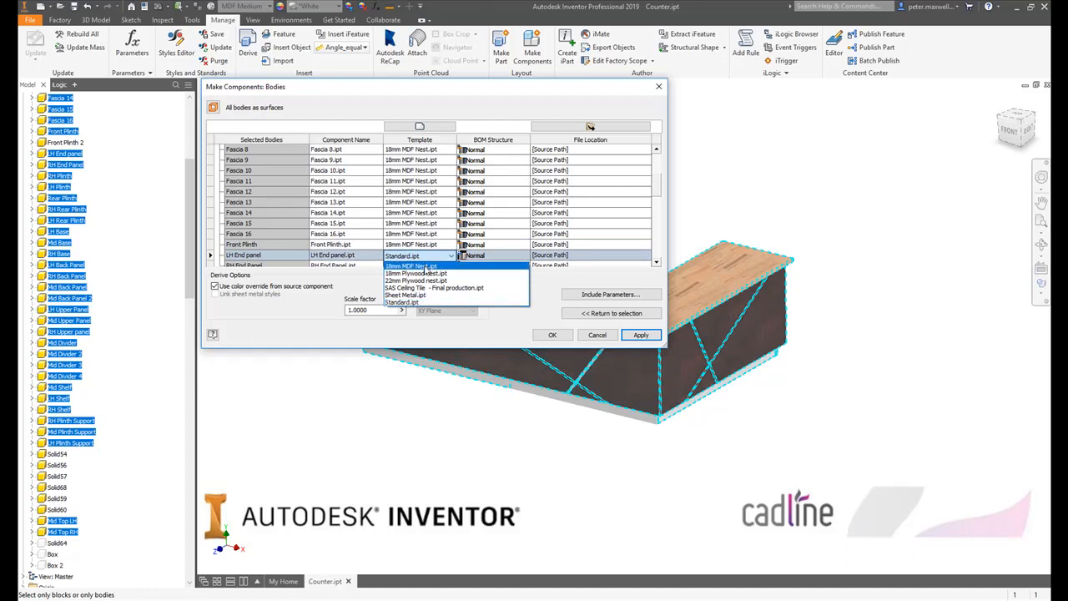
click(430, 265)
scroll(438, 221, down, 1)
click(429, 224)
click(425, 237)
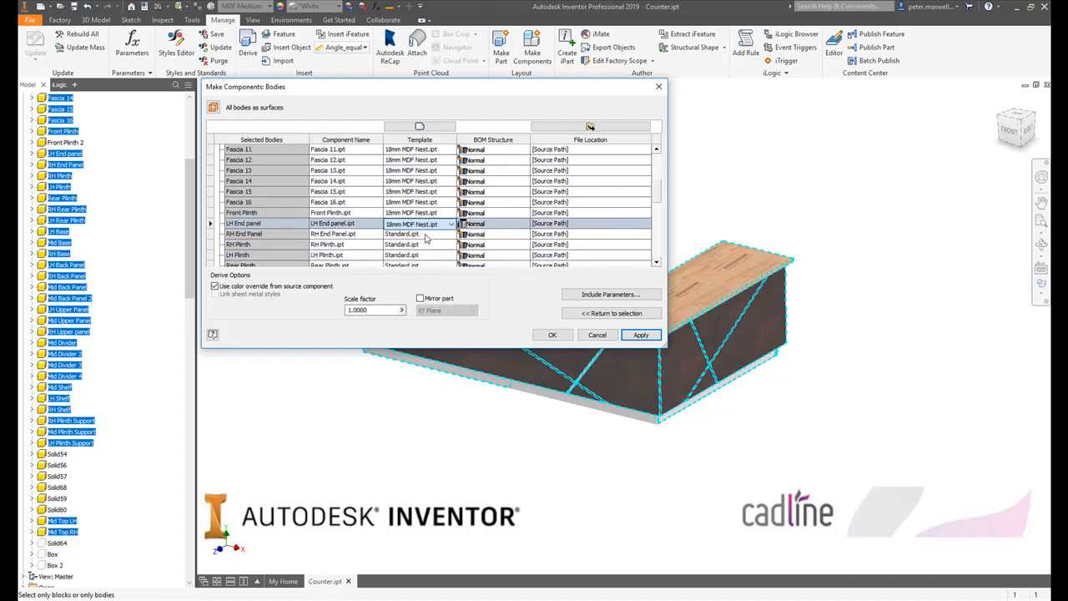
click(428, 236)
click(427, 247)
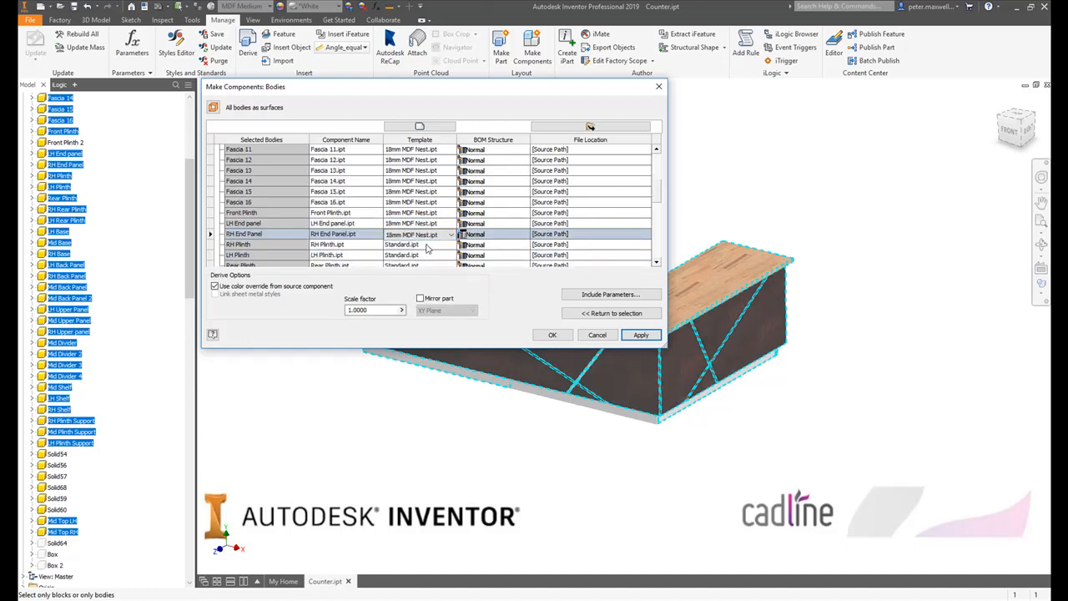
- Assign the 18mm MDF Nest.ipt template to the RH Plinth and LH Plinth
click(426, 245)
click(425, 256)
scroll(446, 215, down, 2)
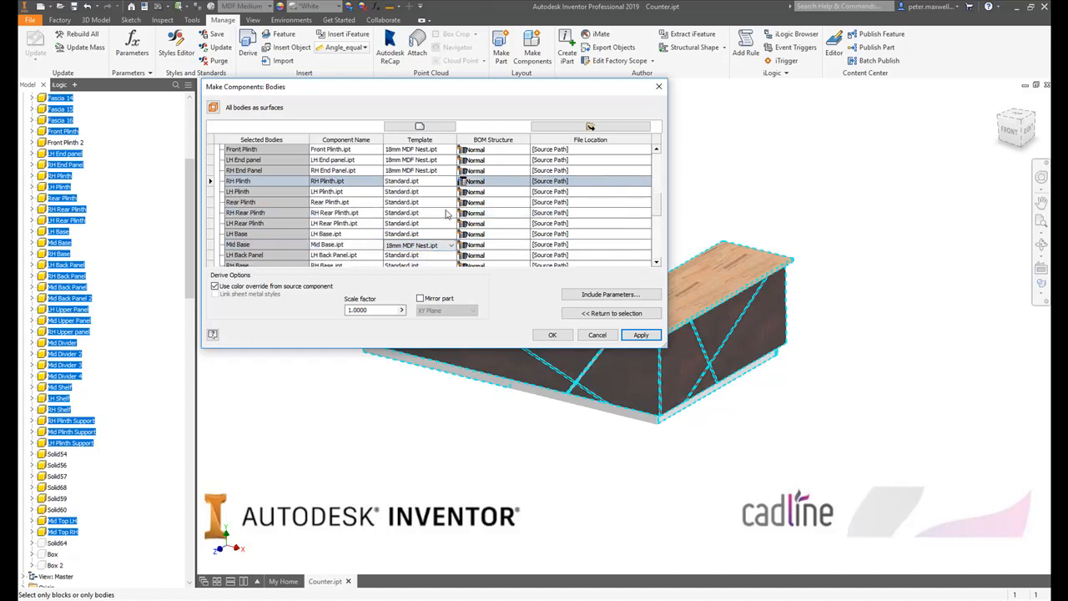
click(427, 181)
click(428, 192)
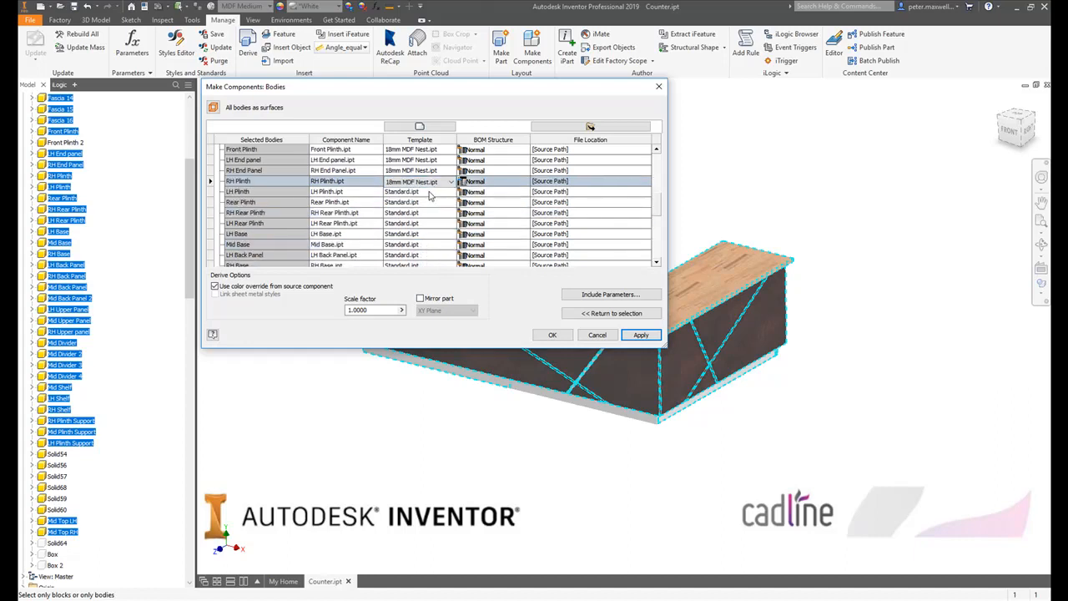
click(429, 192)
click(427, 203)
- Assign the 18mm MDF Nest.ipt template to the Rear Plinth, RH Rear Plinth and LH Rear Plinth
click(426, 202)
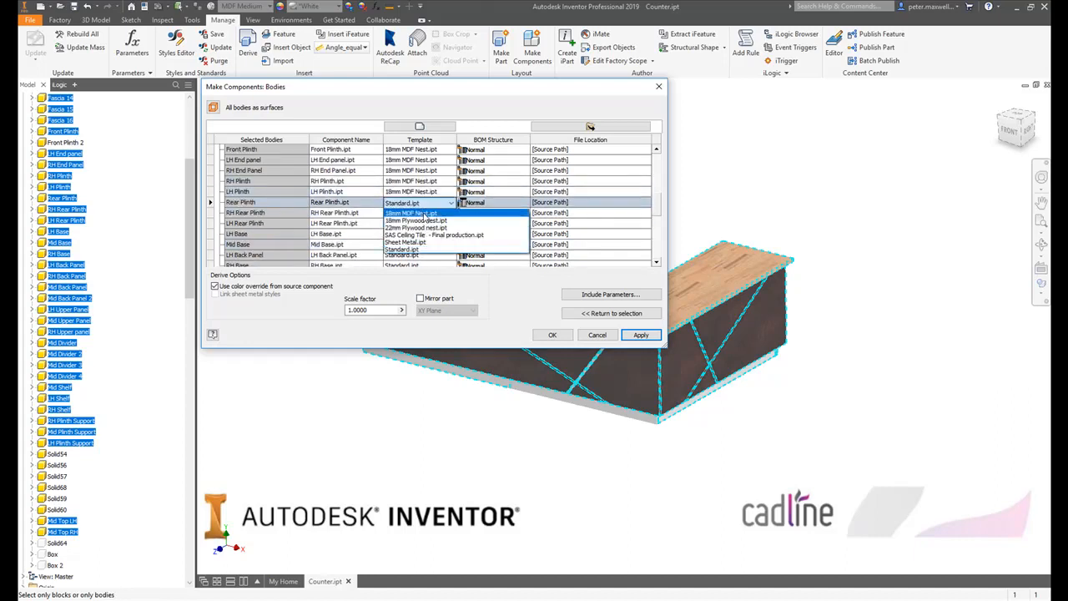
click(426, 215)
click(427, 212)
click(426, 223)
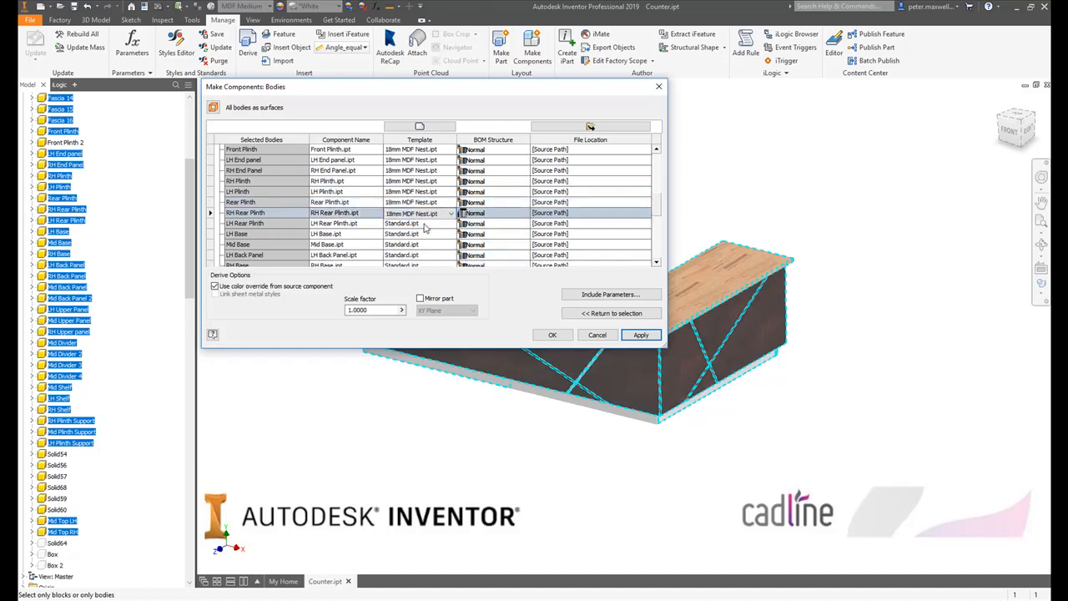
click(424, 224)
click(425, 234)
- Assign the 18mm MDF Nest.ipt template to the LH Base and Mid Base
click(424, 234)
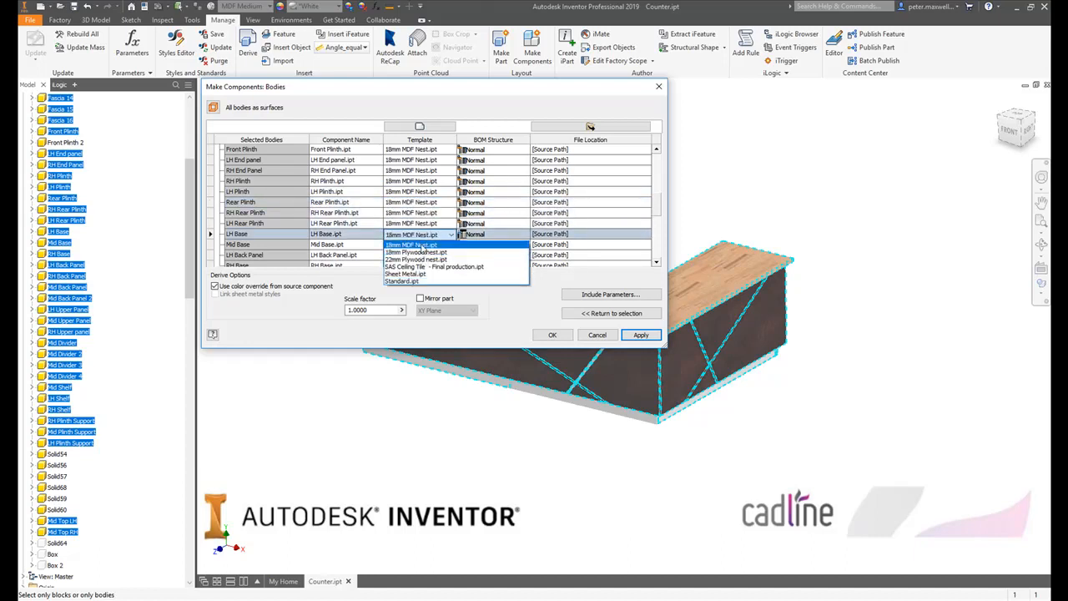
click(421, 246)
click(422, 245)
click(420, 256)
- Assign the 18mm MDF Nest.ipt template to the LH Back Panel and RH Base
click(420, 257)
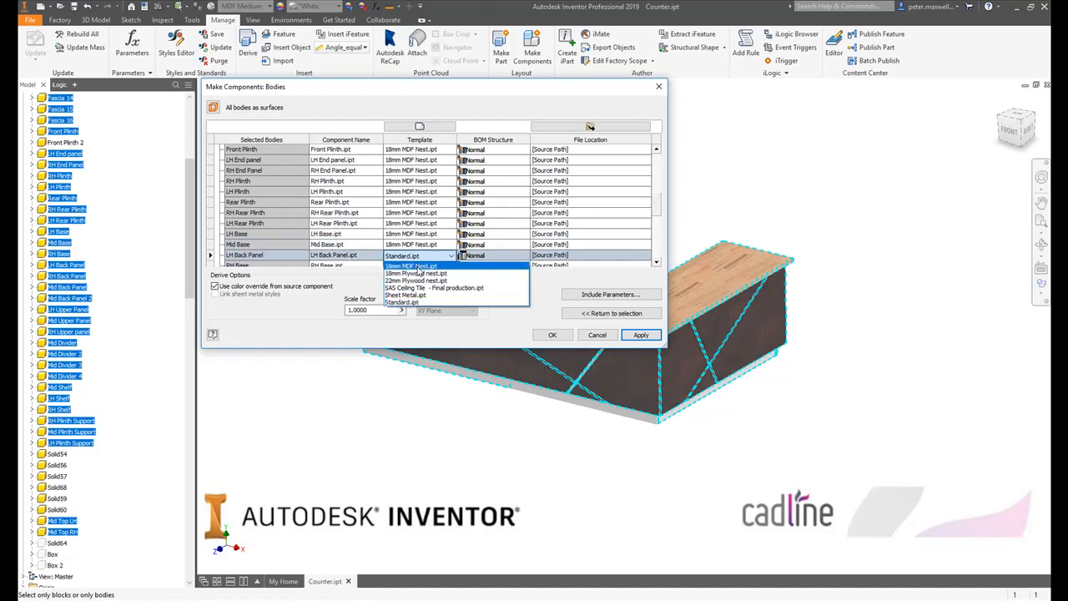
click(420, 266)
scroll(431, 204, down, 3)
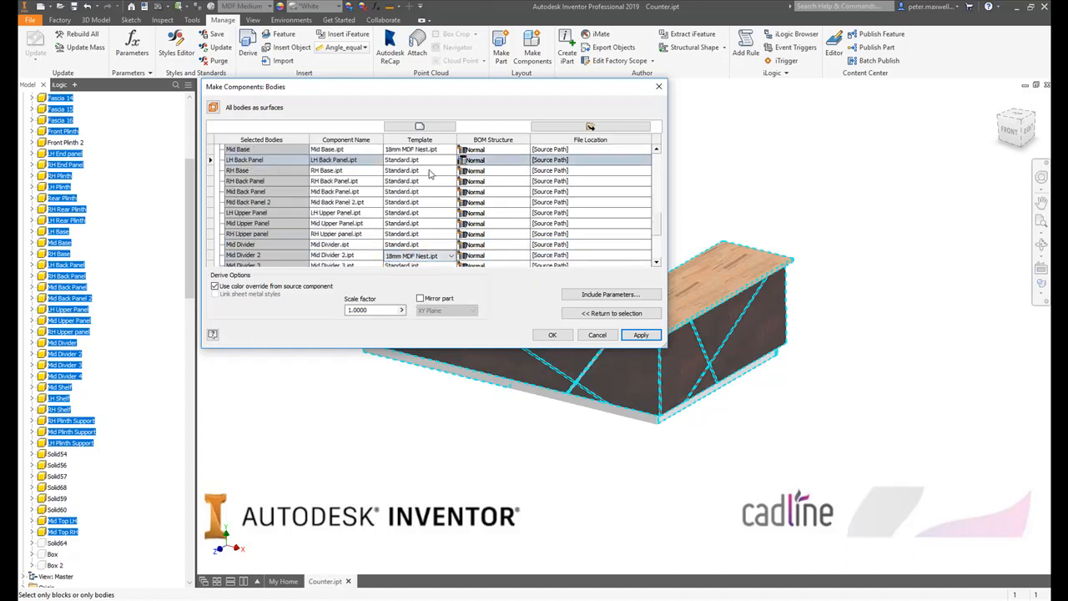
click(425, 159)
click(428, 175)
click(428, 172)
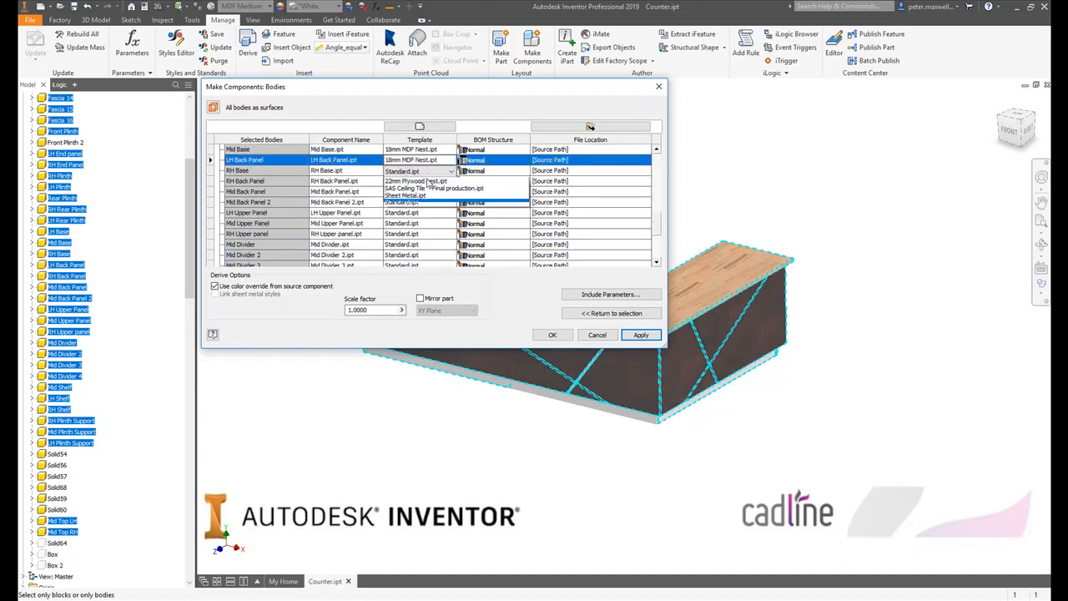
click(428, 177)
- Assign the 18mm MDF Nest.ipt template to the RH Back Panel, Mid Back Panel and Mid Back Panel 2
click(425, 181)
click(425, 193)
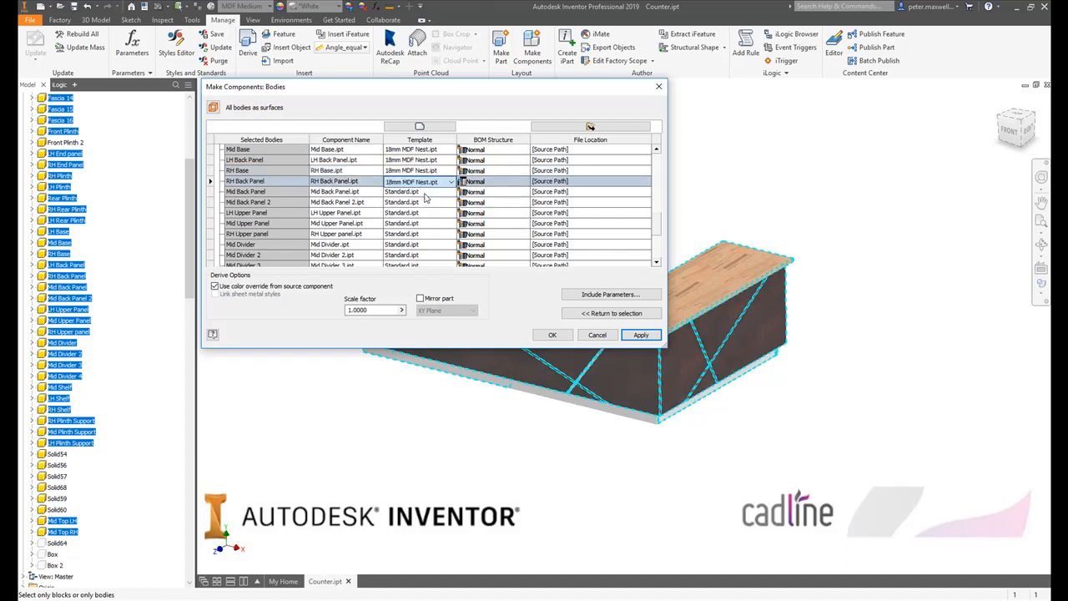
click(426, 191)
click(426, 202)
click(425, 202)
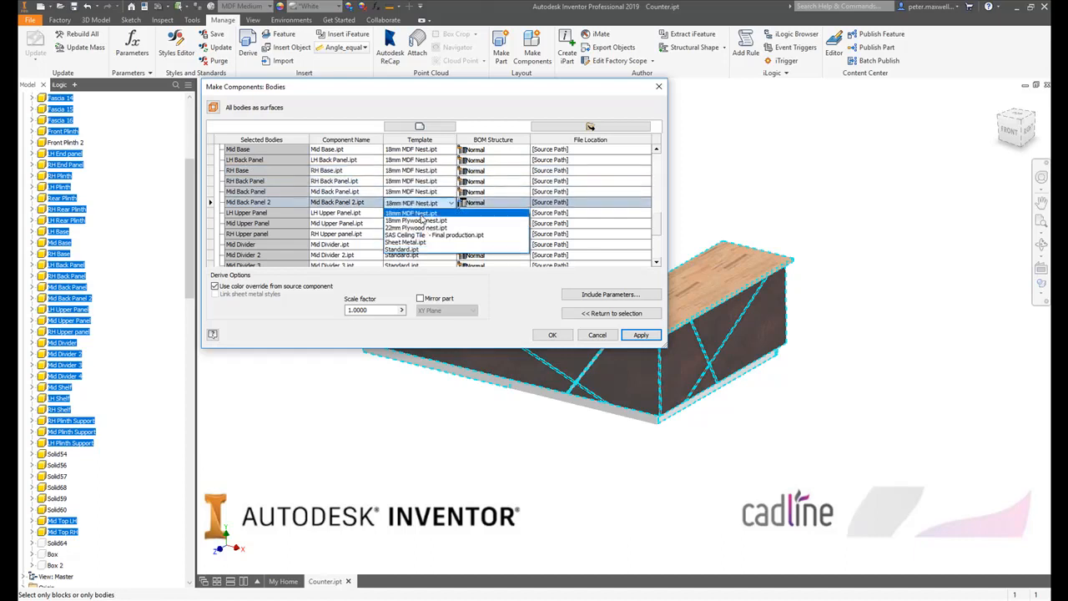
click(423, 213)
- Assign the 18mm MDF Nest.ipt template to the LH, Mid and RH Upper Panels
click(426, 212)
click(425, 224)
click(426, 224)
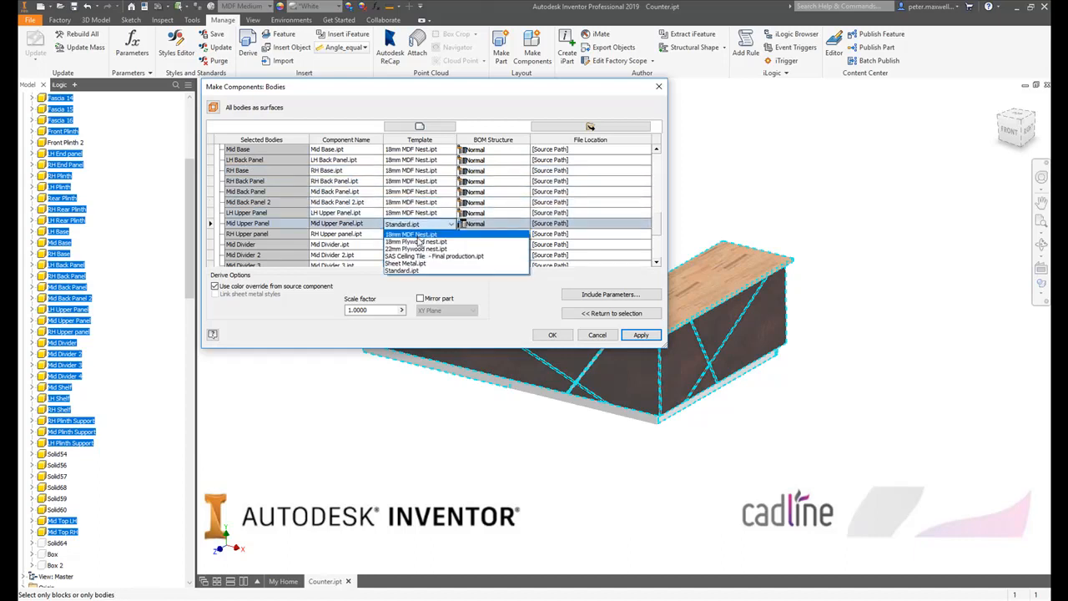
click(417, 236)
click(421, 234)
click(417, 245)
- Assign the 18mm MDF Nest.ipt template to Mid Divider, Mid Divider 2, Mid Divider 3 and Mid Divider 4
click(422, 245)
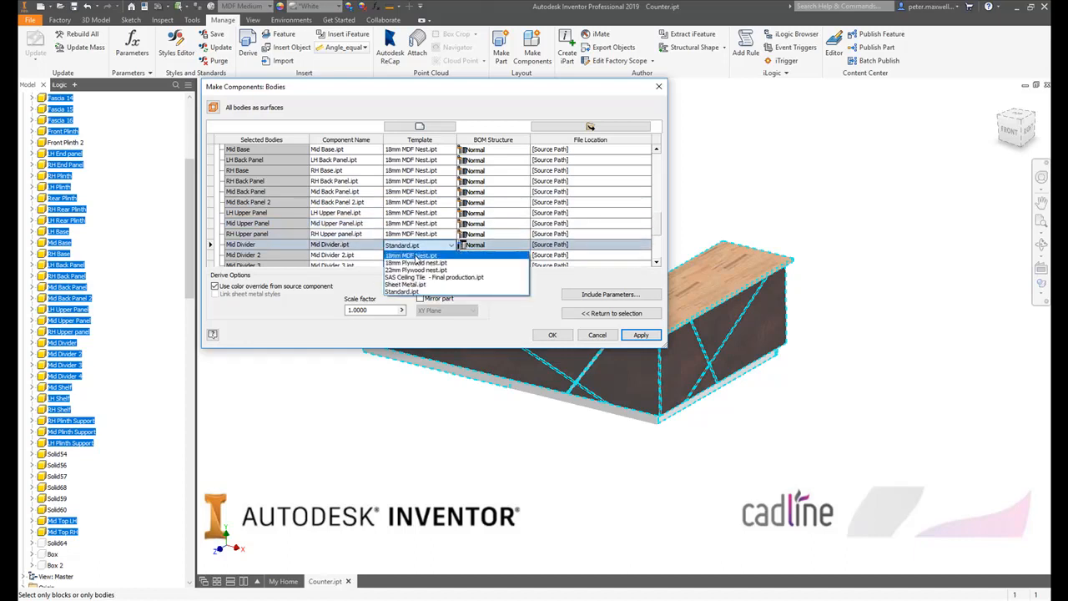
click(414, 255)
click(418, 255)
click(417, 265)
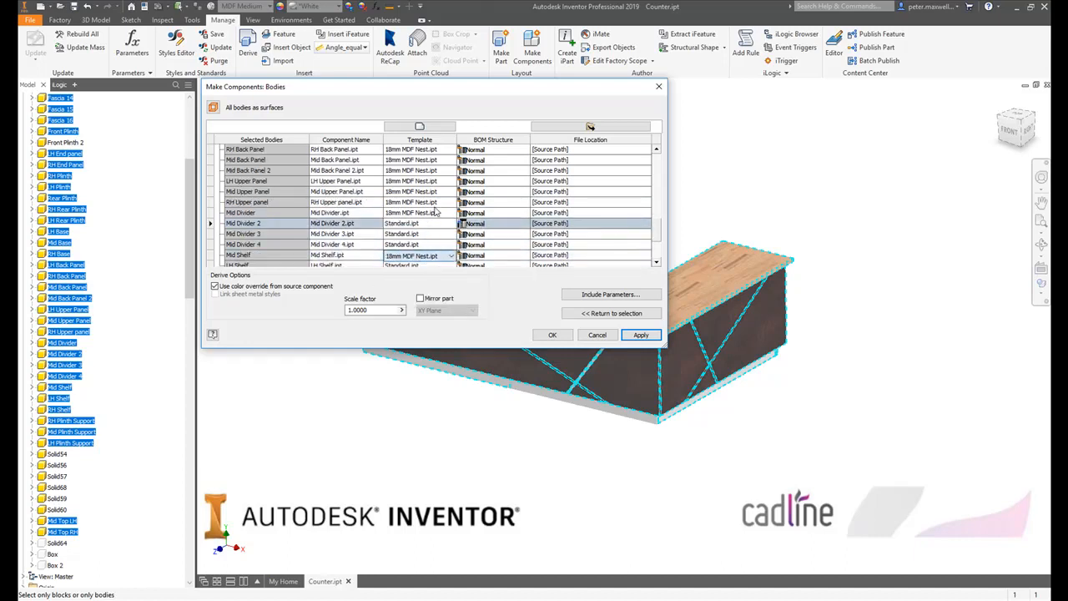
scroll(434, 208, down, 2)
click(434, 159)
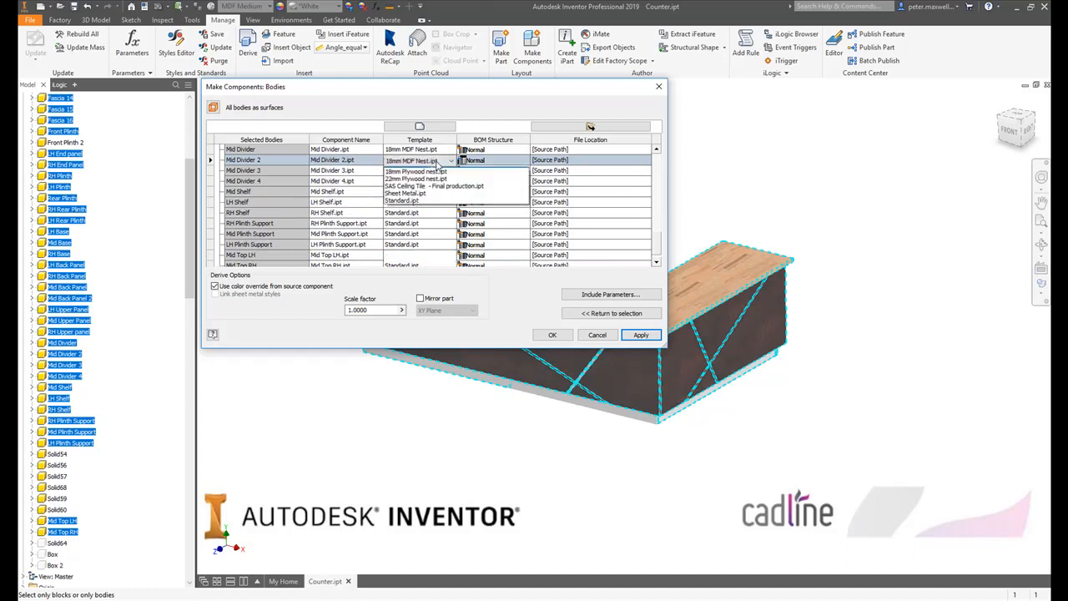
click(429, 171)
click(428, 170)
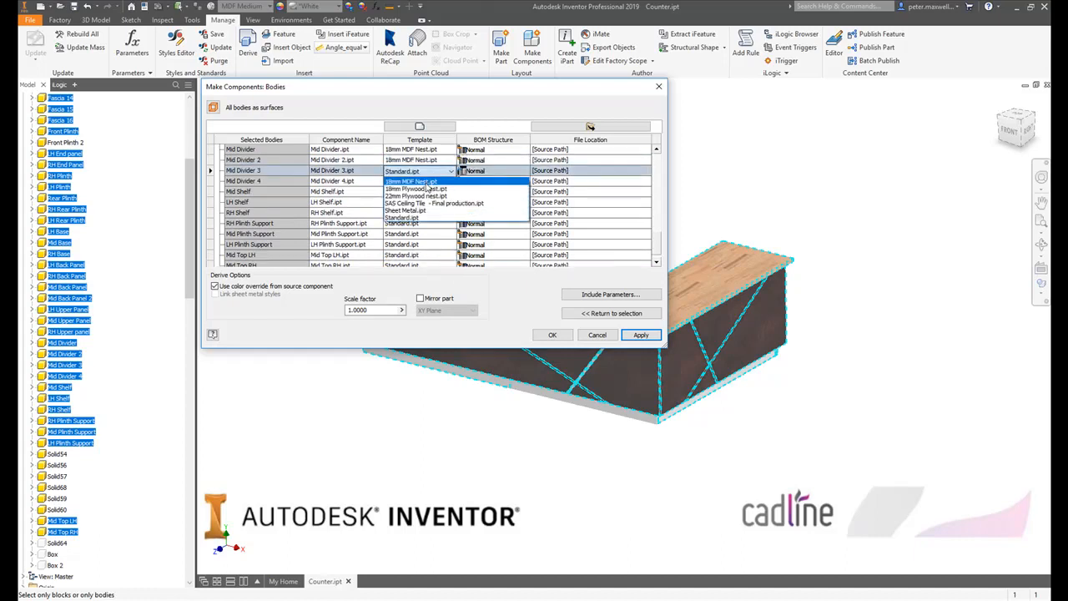
click(428, 182)
click(428, 183)
click(428, 193)
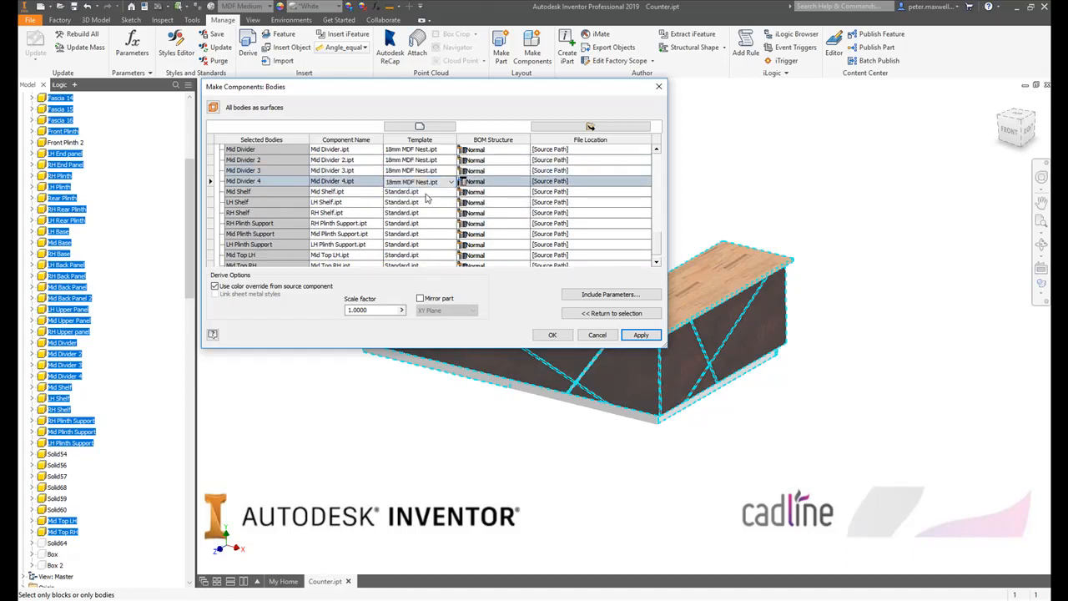
- Assign the 18mm MDF Nest.ipt template to the Mid Shelf, LH Shelf and RH Shelf
click(427, 193)
click(427, 203)
click(427, 203)
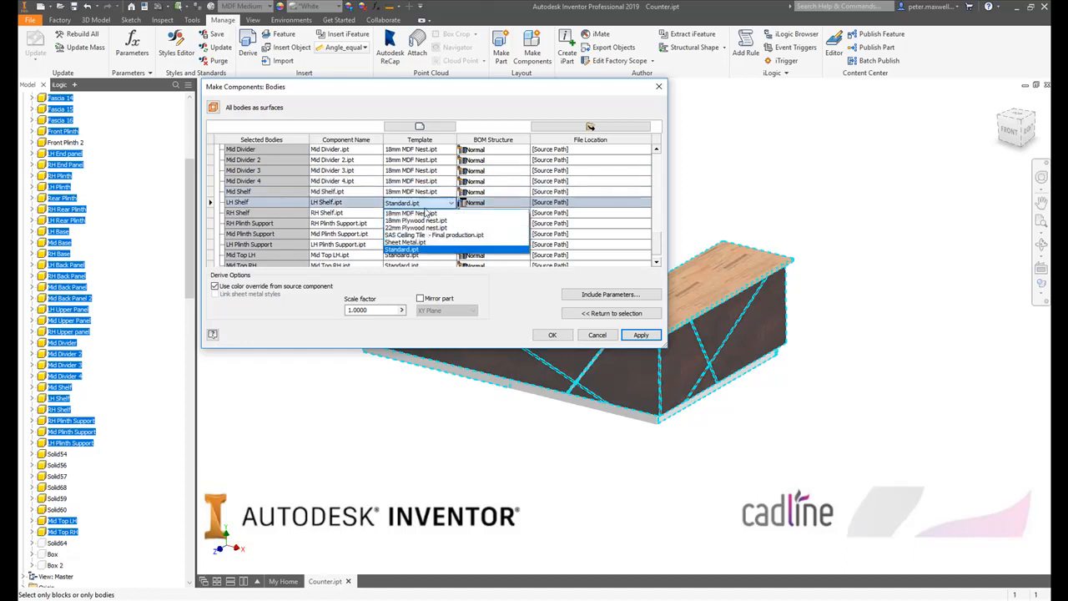
click(423, 213)
click(423, 214)
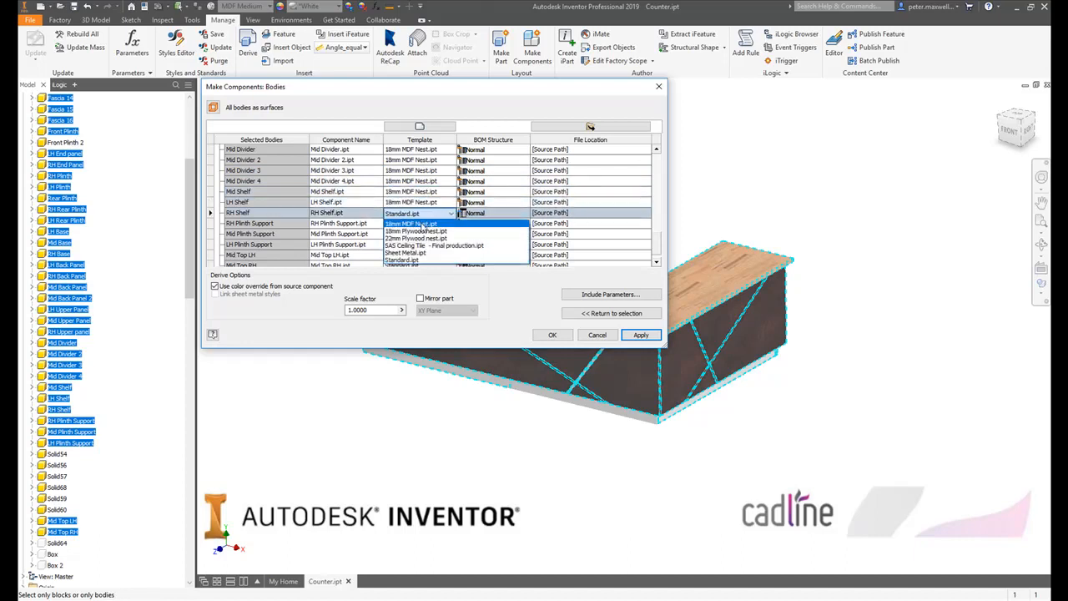
click(424, 225)
- Assign the 18mm MDF Nest.ipt template to the RH, Mid and LH Plinth Supports
click(423, 224)
click(415, 234)
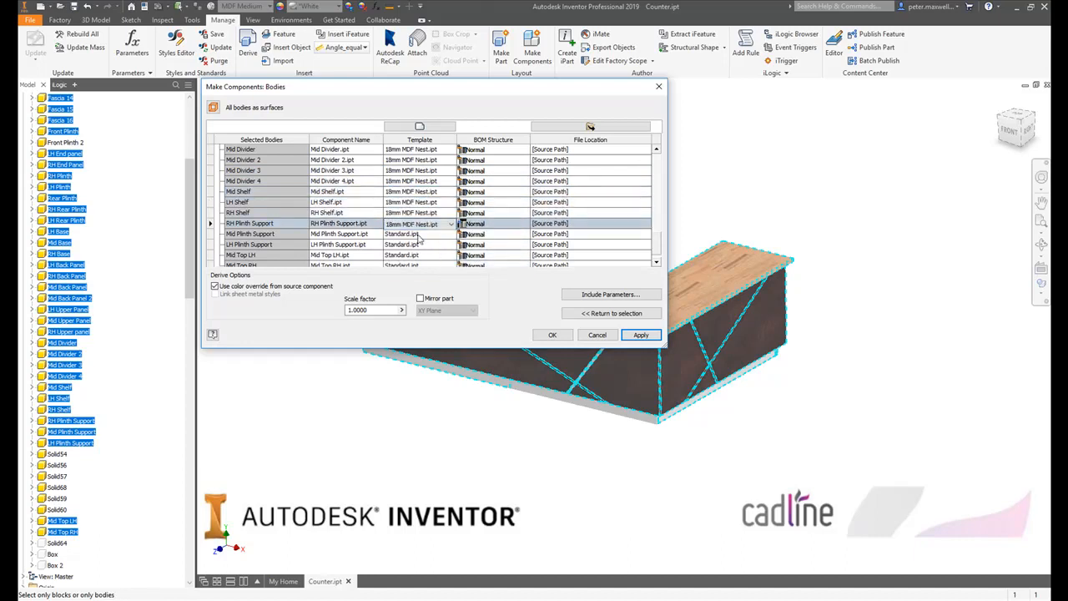
click(417, 235)
click(417, 245)
click(420, 244)
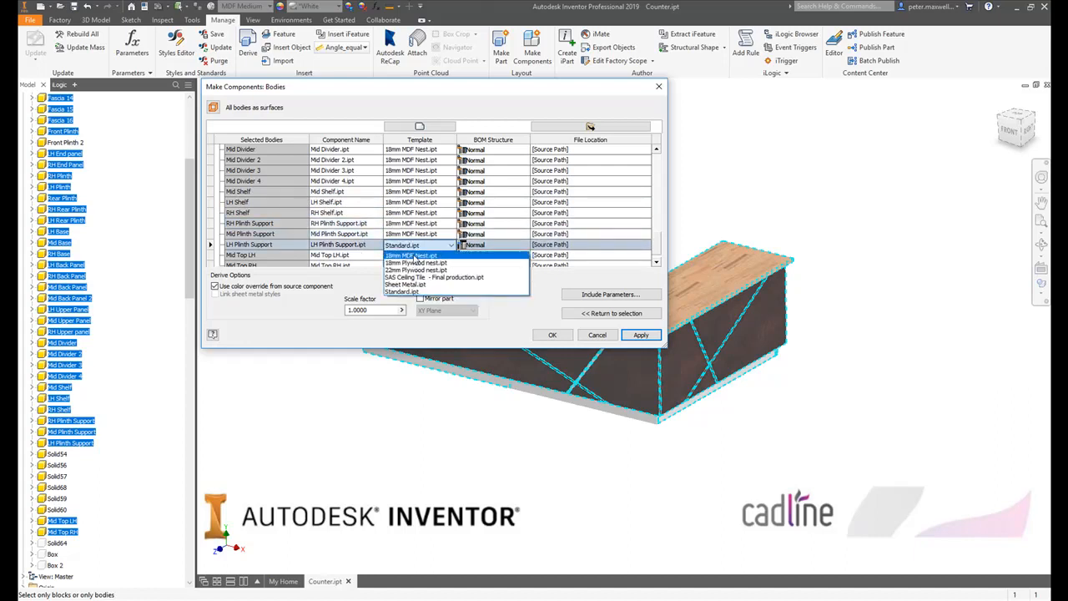
click(416, 255)
- Assign the 22mm Plywood nest.ipt template to Mid Top LH and Mid Top RH
click(414, 254)
click(415, 266)
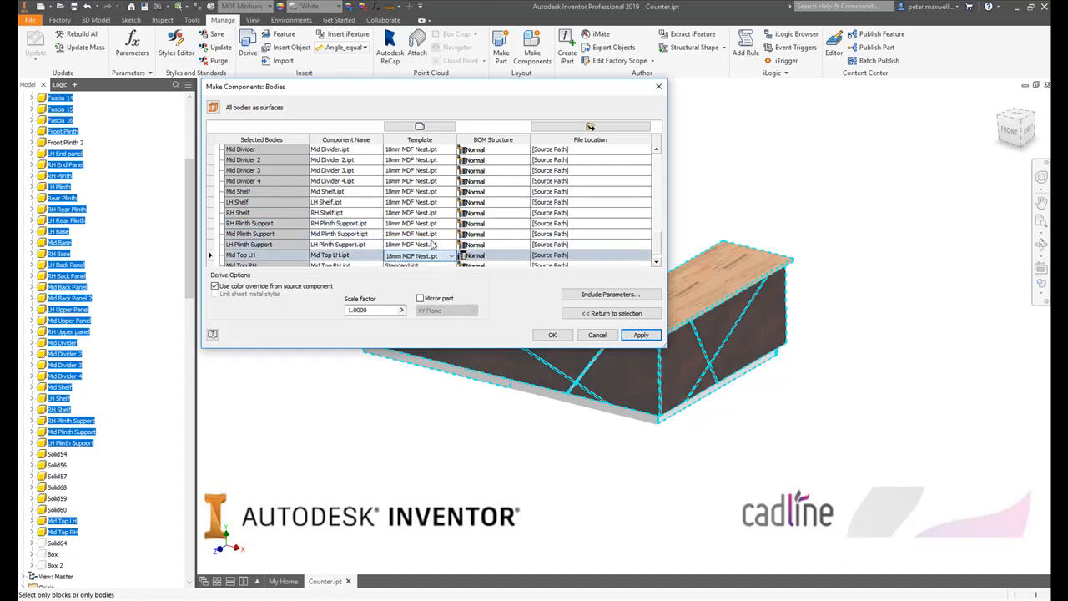
scroll(434, 241, down, 1)
click(427, 245)
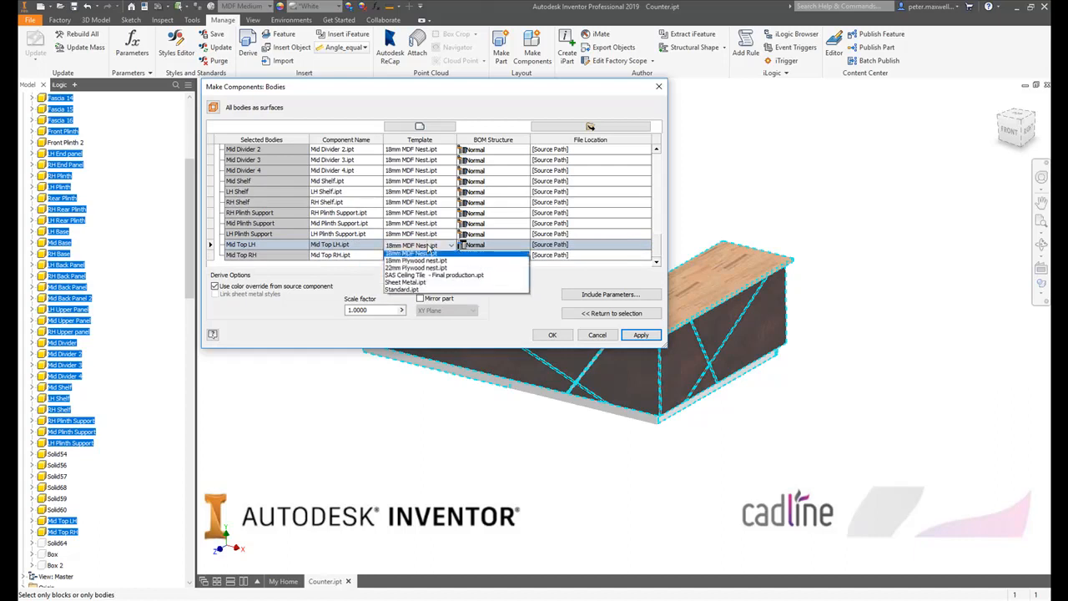
click(420, 268)
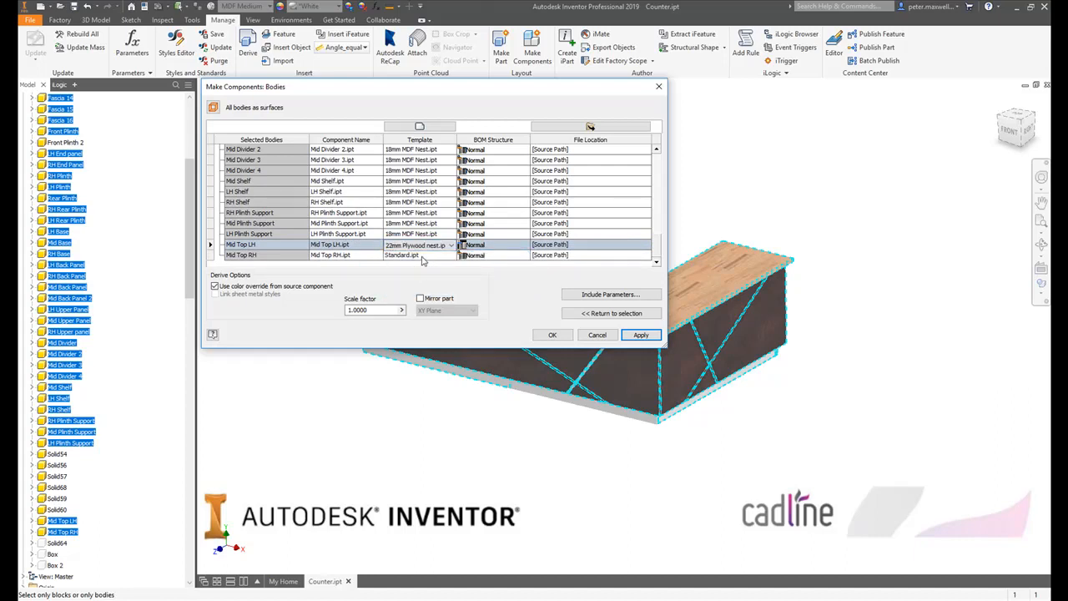
click(417, 255)
click(417, 255)
click(420, 280)
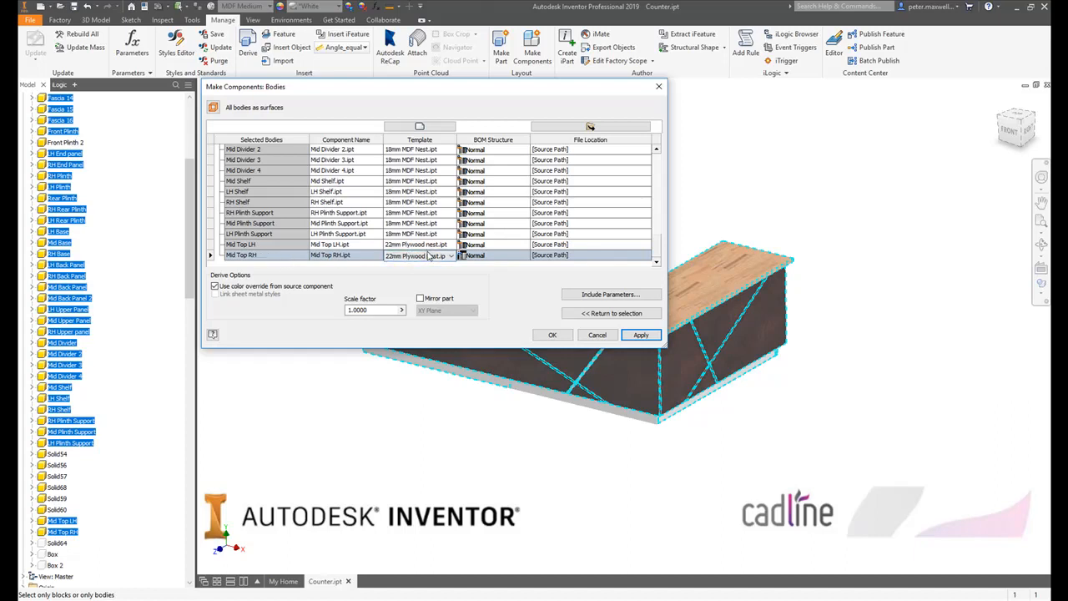
- Generate the component parts from the selected bodies in the assembly Counter for nesting 2.iam
click(551, 337)
click(551, 336)
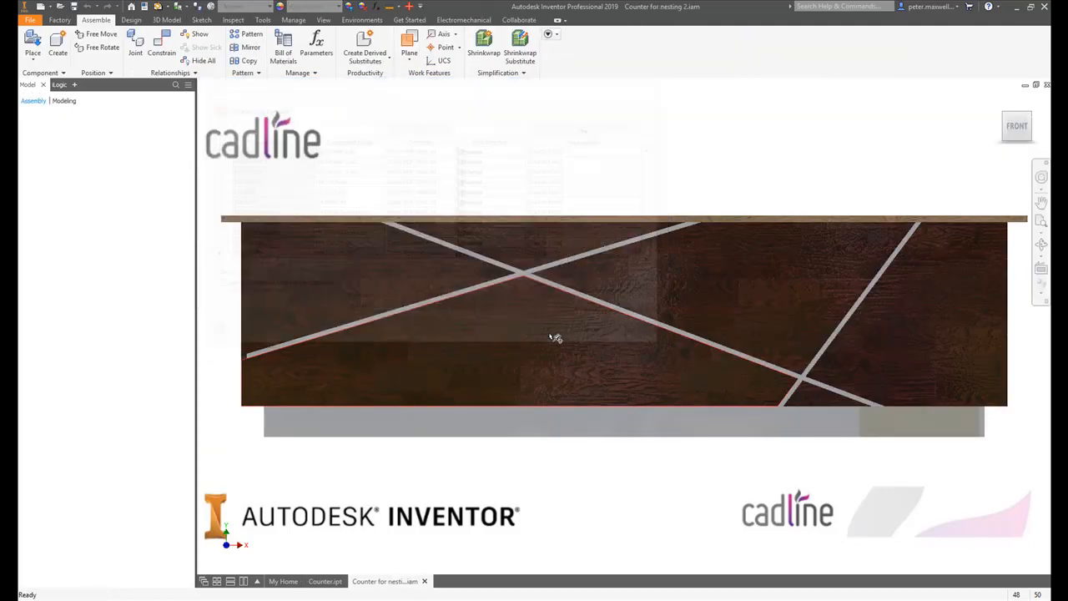
shift+middle_drag(709, 197, 734, 288)
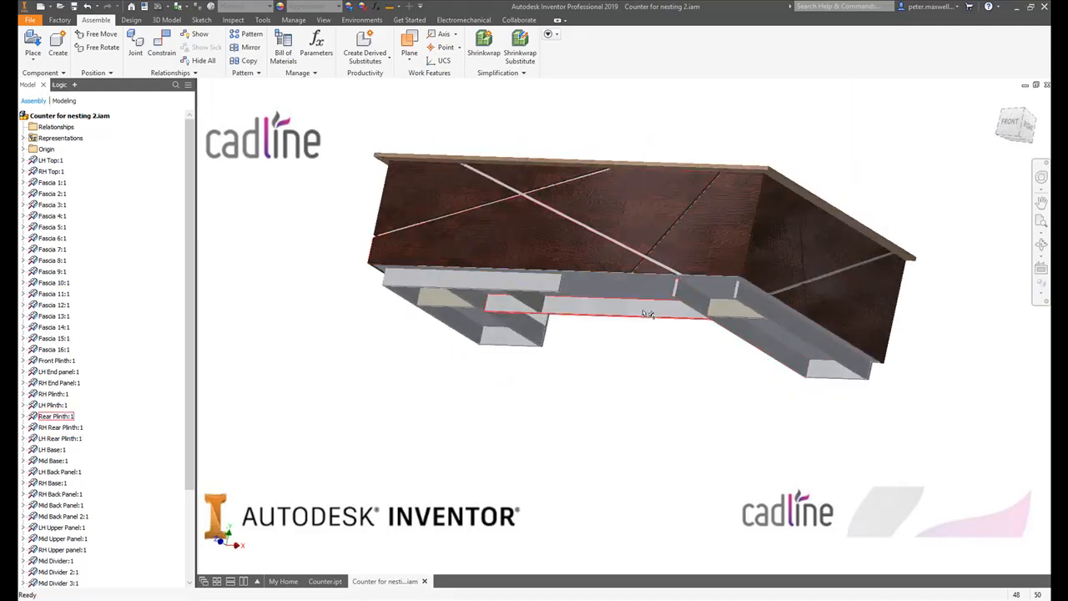
mouse_move(648, 295)
shift+middle_down()
mouse_move(674, 287)
mouse_move(632, 308)
shift+middle_up()
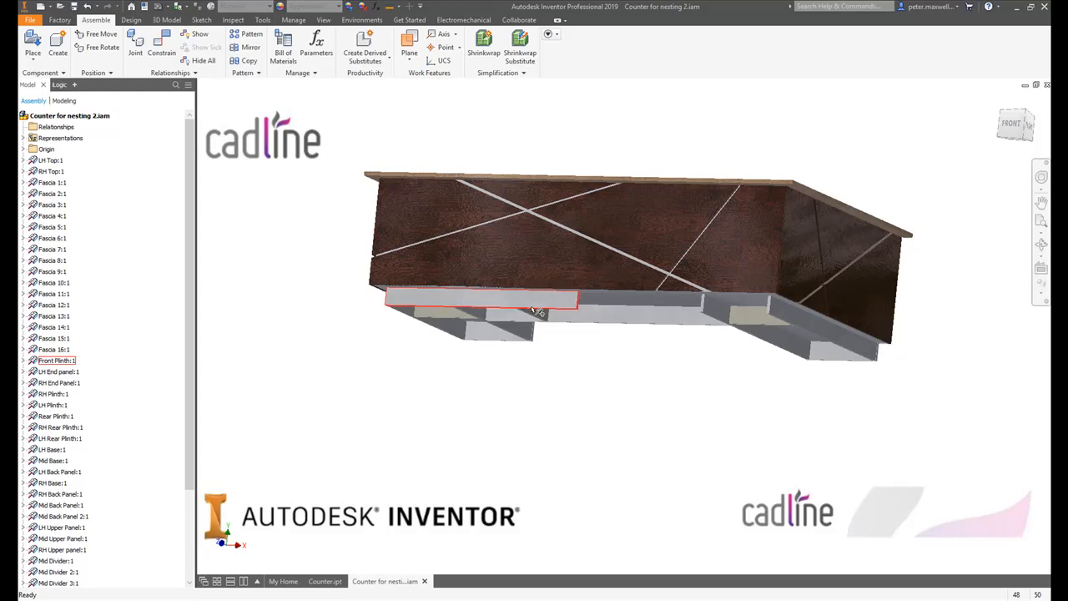
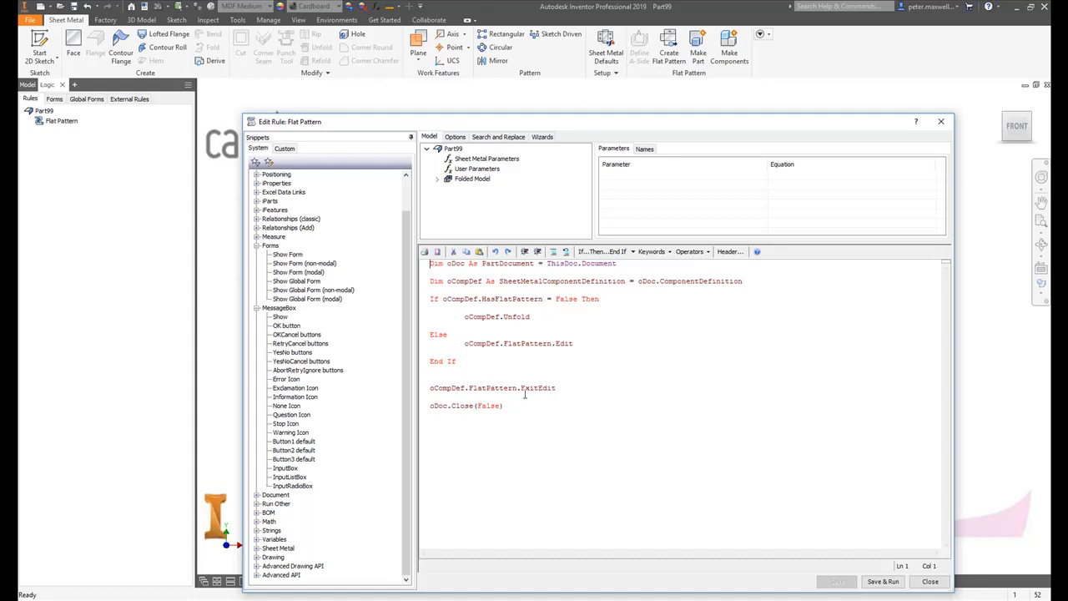
- Close the Flat Pattern iLogic rule and examine which document event triggers it, leaving the event triggers unchanged
click(929, 581)
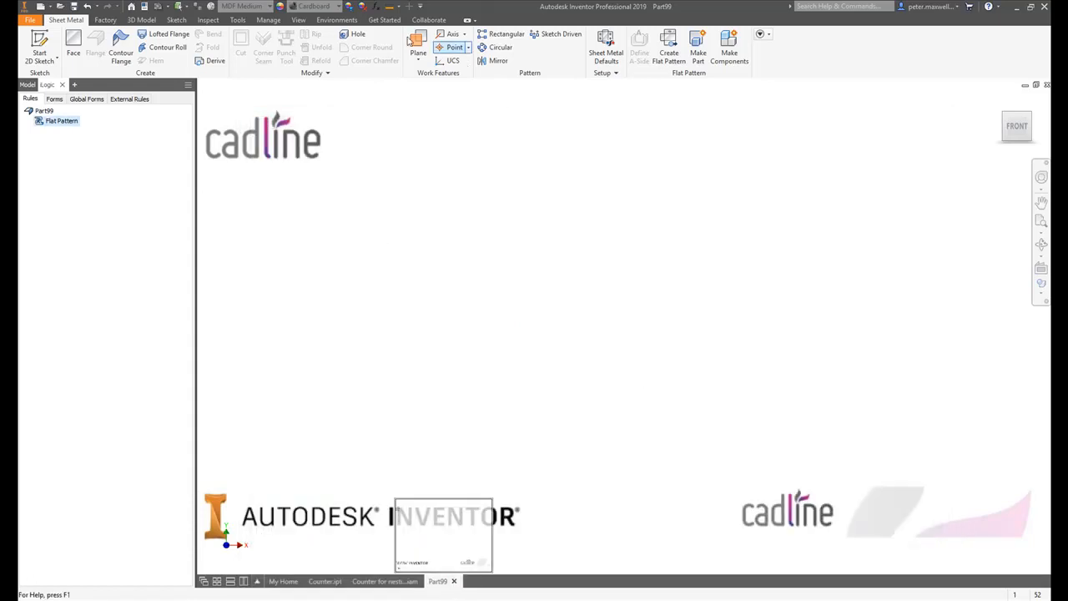
click(267, 19)
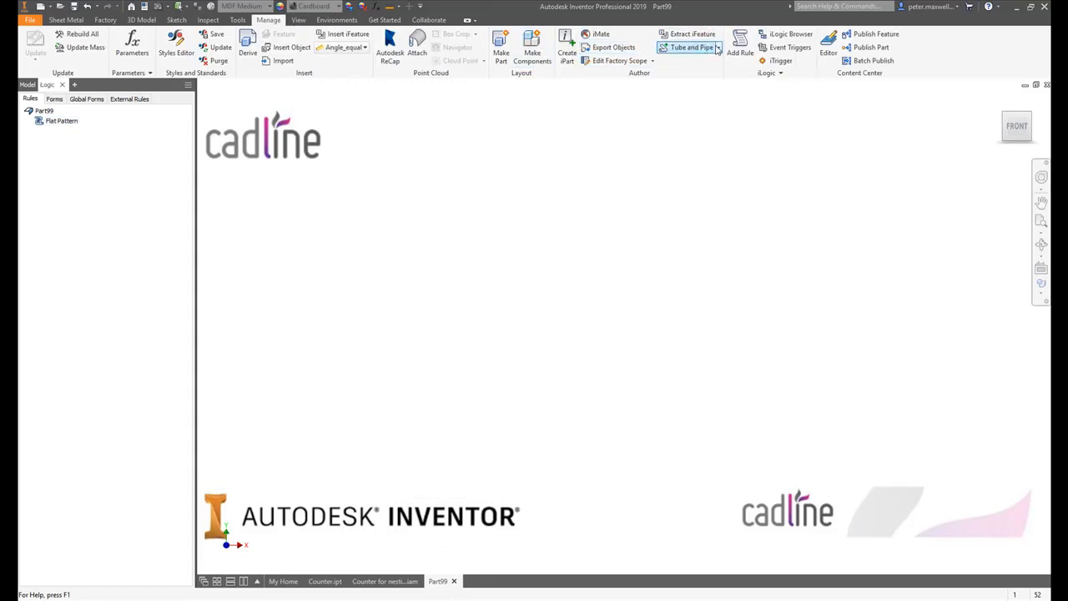
click(788, 47)
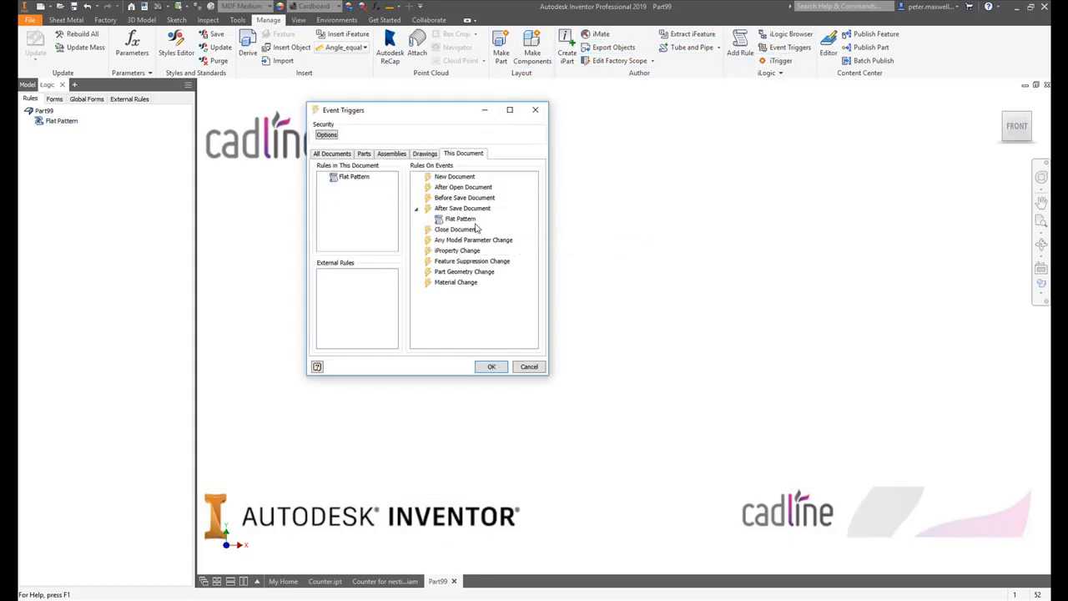
click(522, 367)
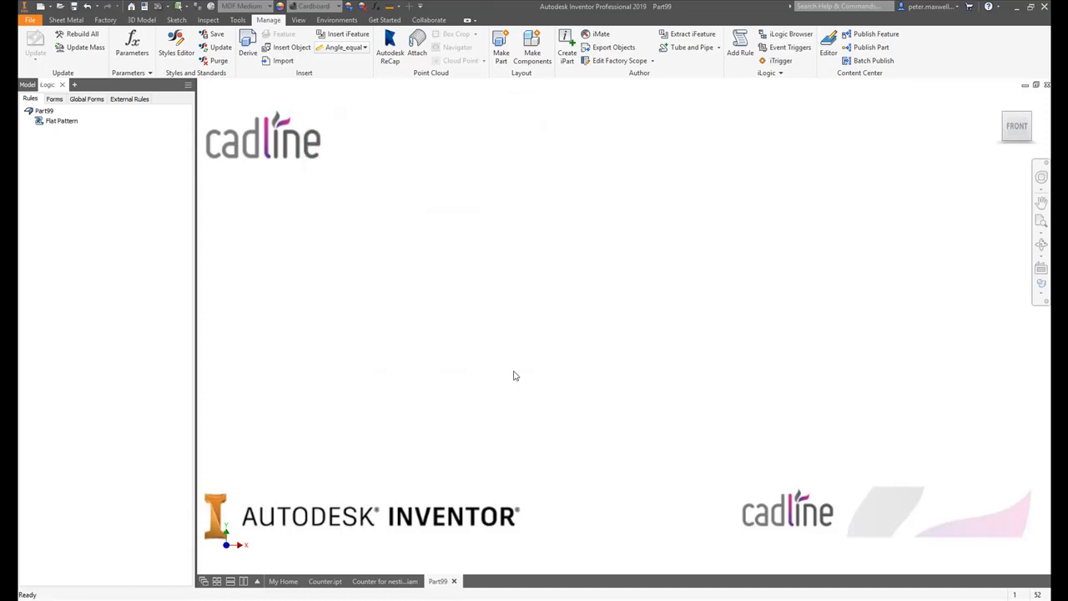
- Save the assembly Counter for nesting 2.iam together with all its dependent part files
click(408, 582)
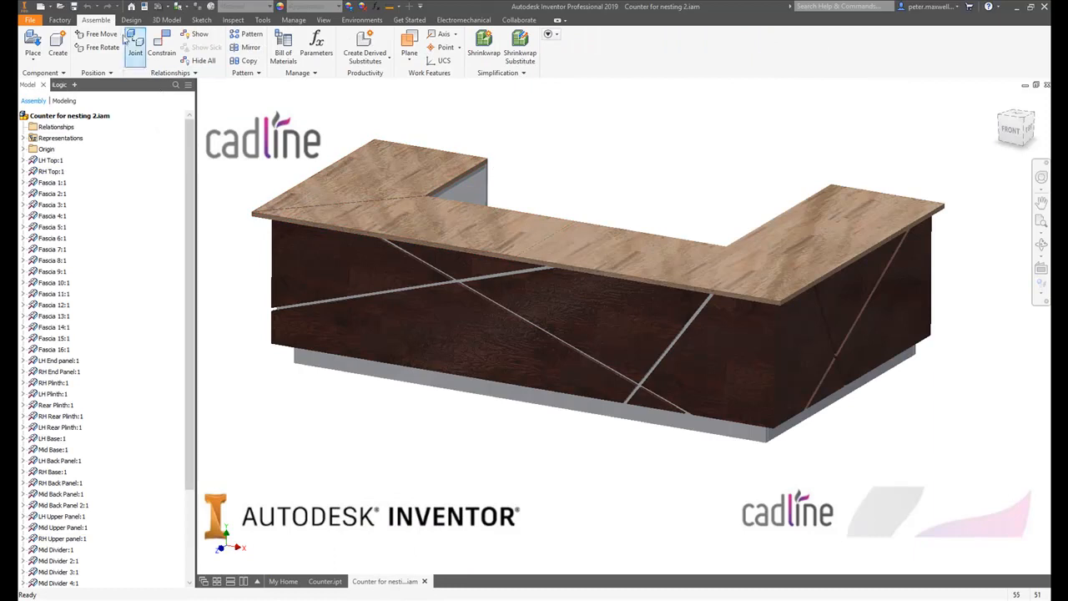
click(75, 6)
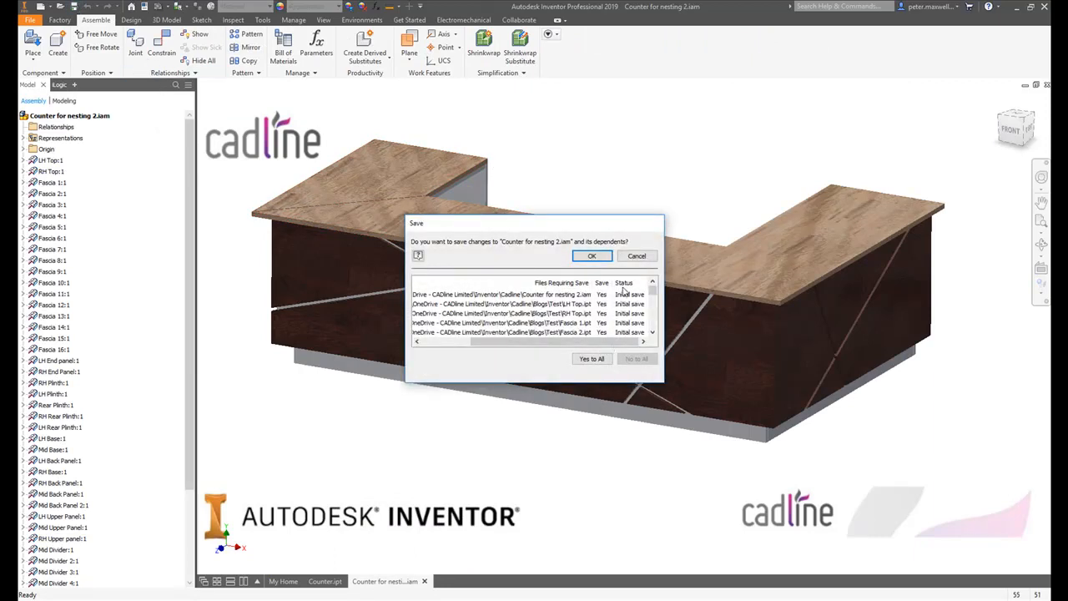
click(591, 257)
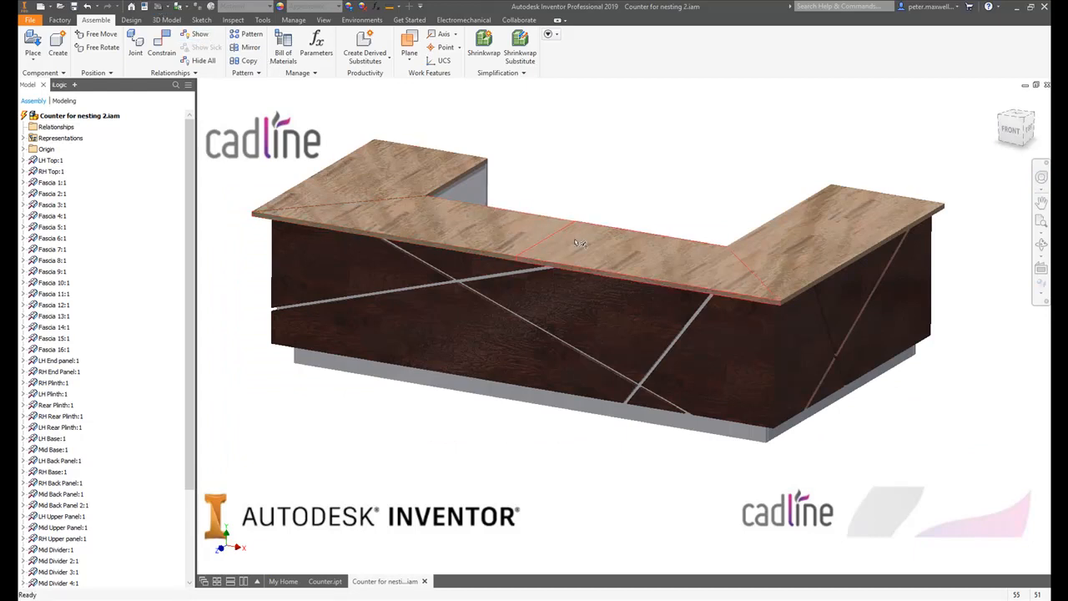
- Open the RH Top part from the assembly, examine its folded model and flat pattern entry, and close it
right_click(395, 170)
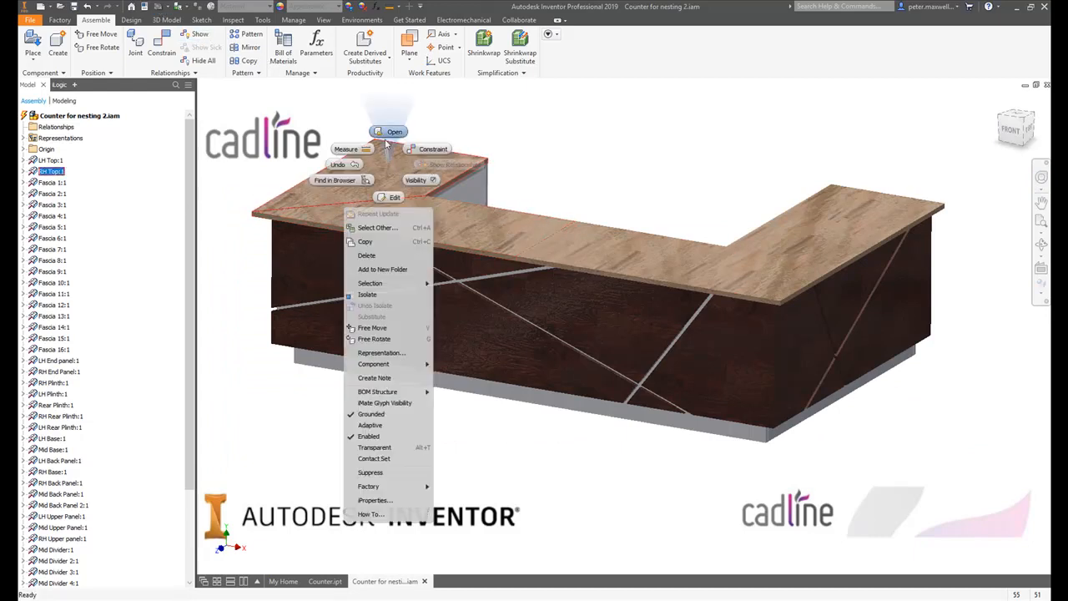
key(Escape)
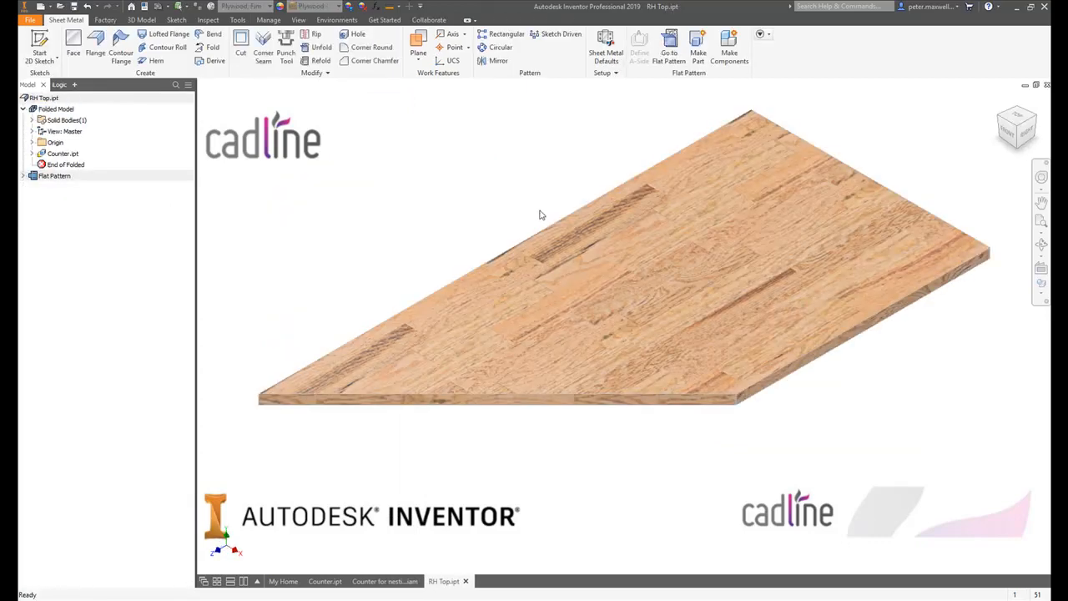
shift+middle_drag(540, 215, 799, 284)
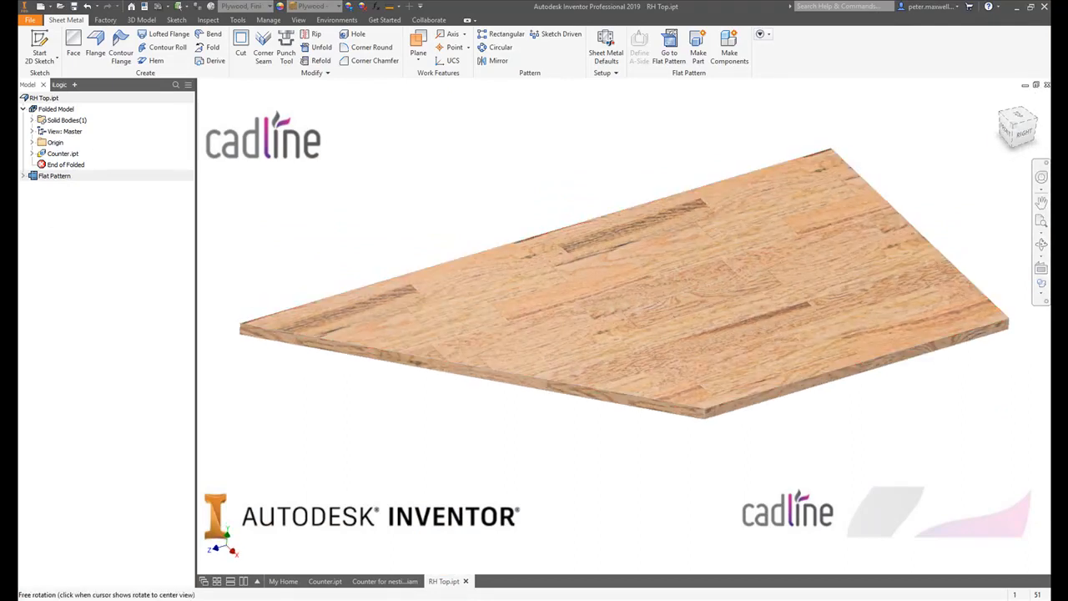
click(1047, 86)
- Set the Length model parameter of Counter.ipt to 2200 mm
click(324, 581)
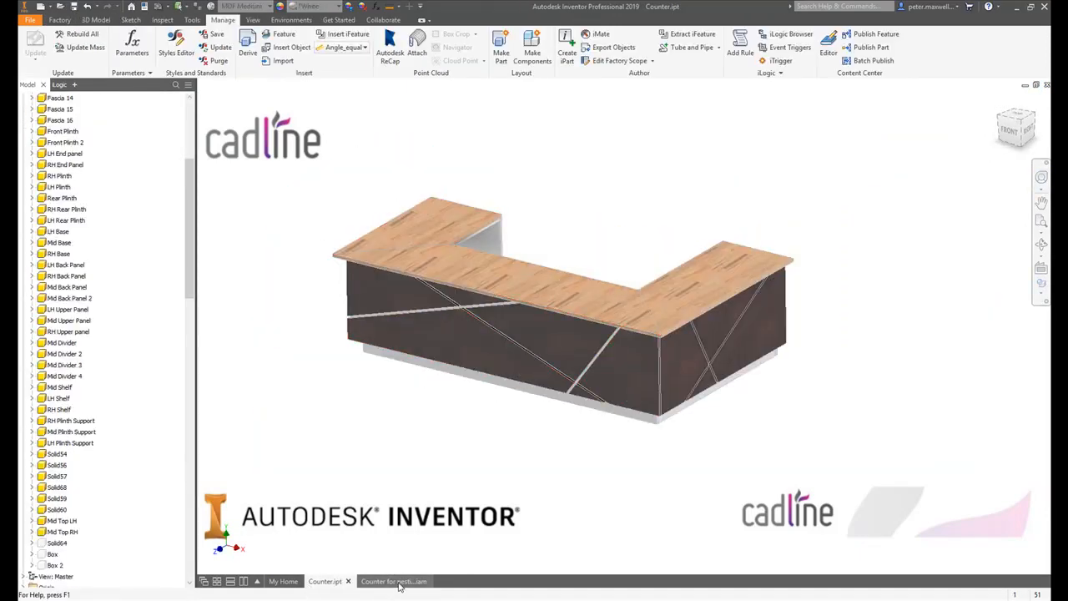
click(376, 7)
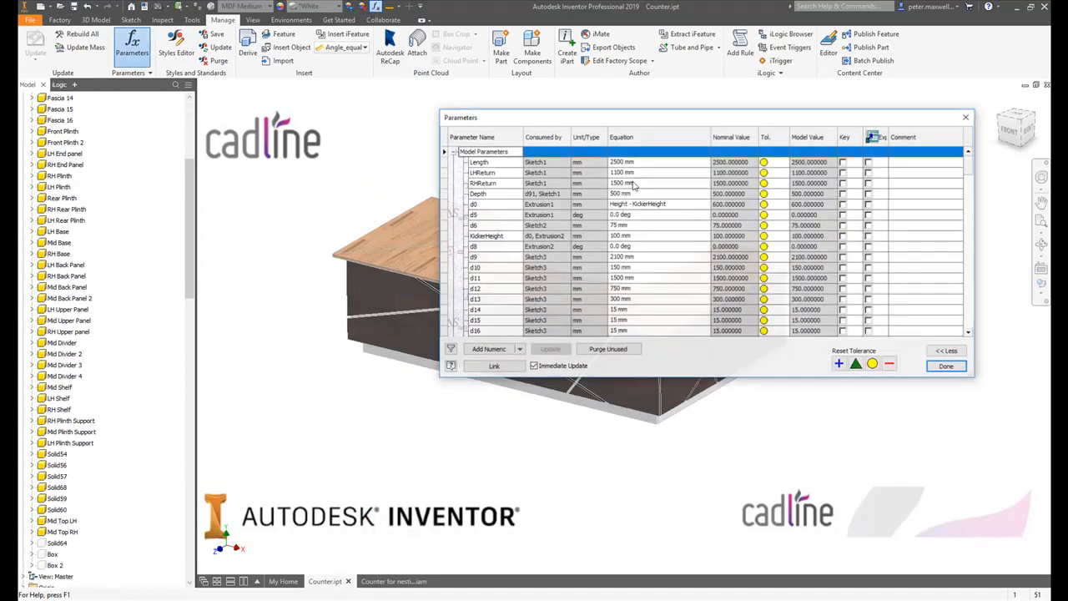
click(654, 164)
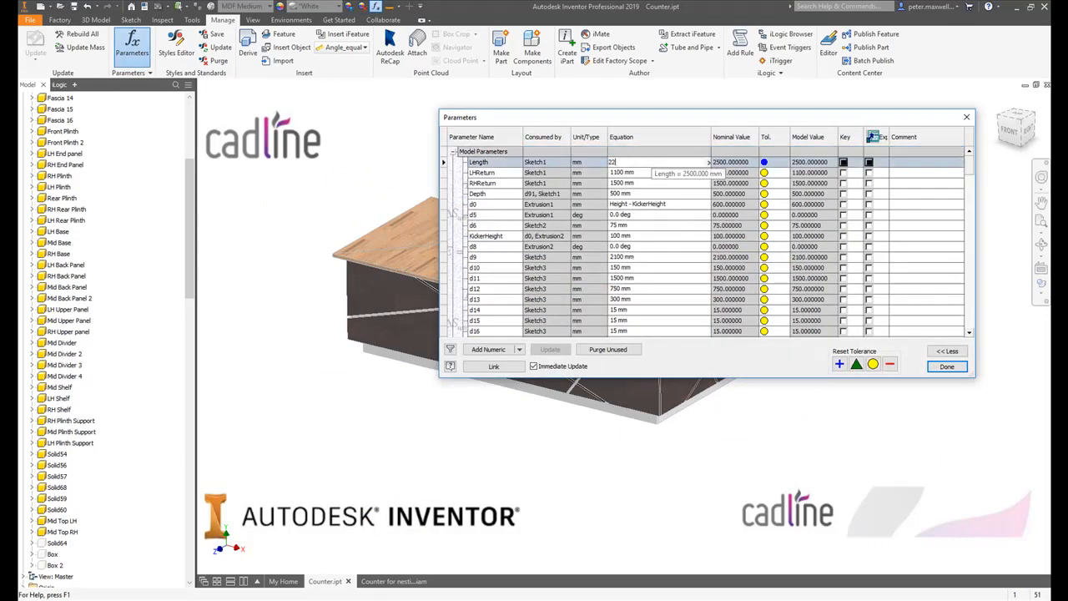
text(2200)
key(Return)
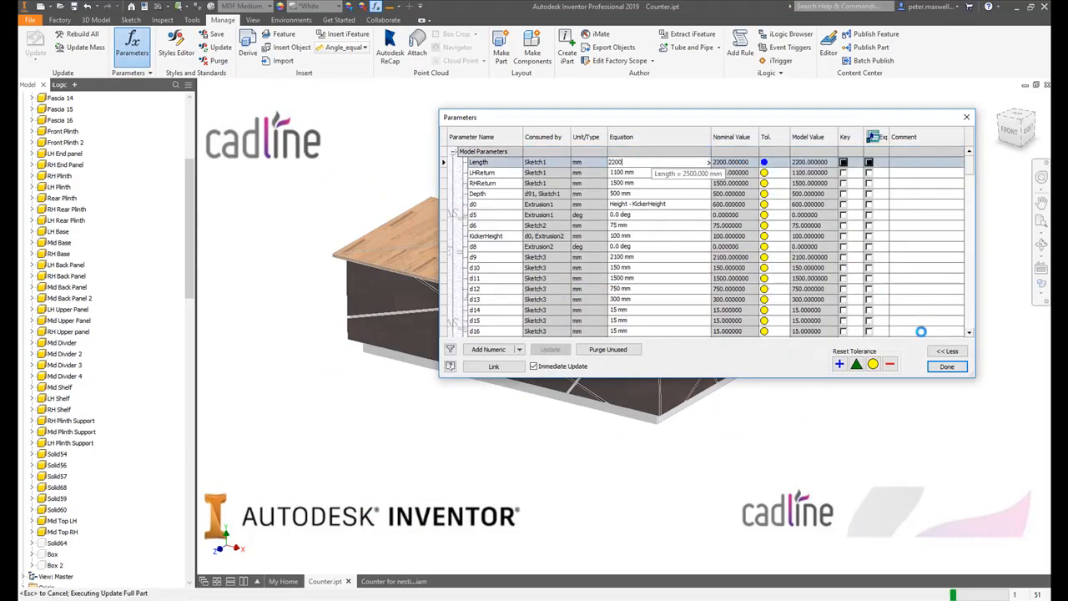
click(945, 365)
- Update the assembly Counter for nesting 2.iam and examine the front plinth panels from underneath
click(392, 581)
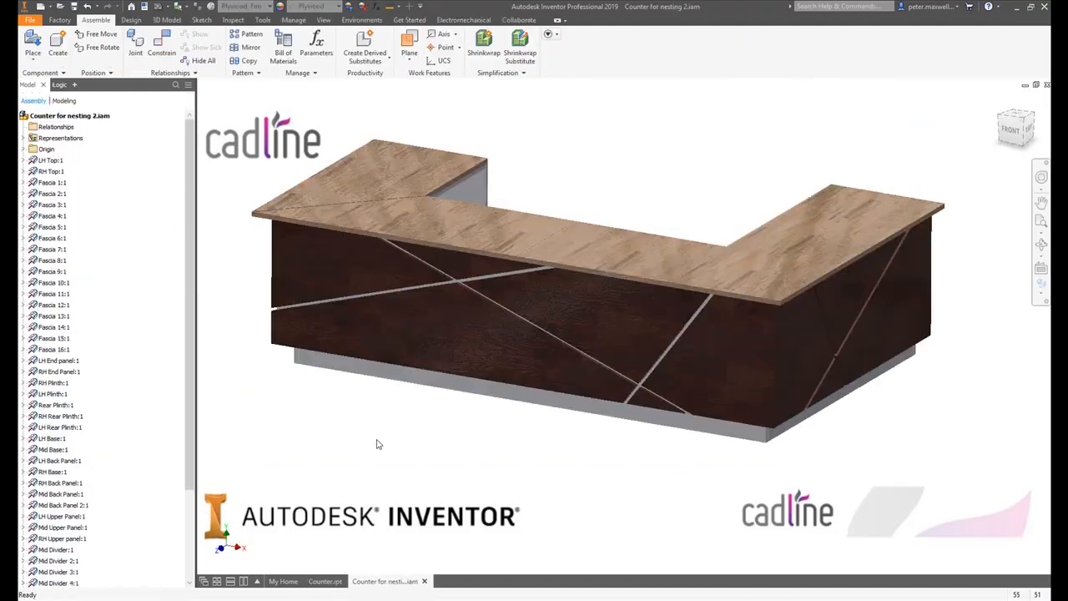
click(158, 7)
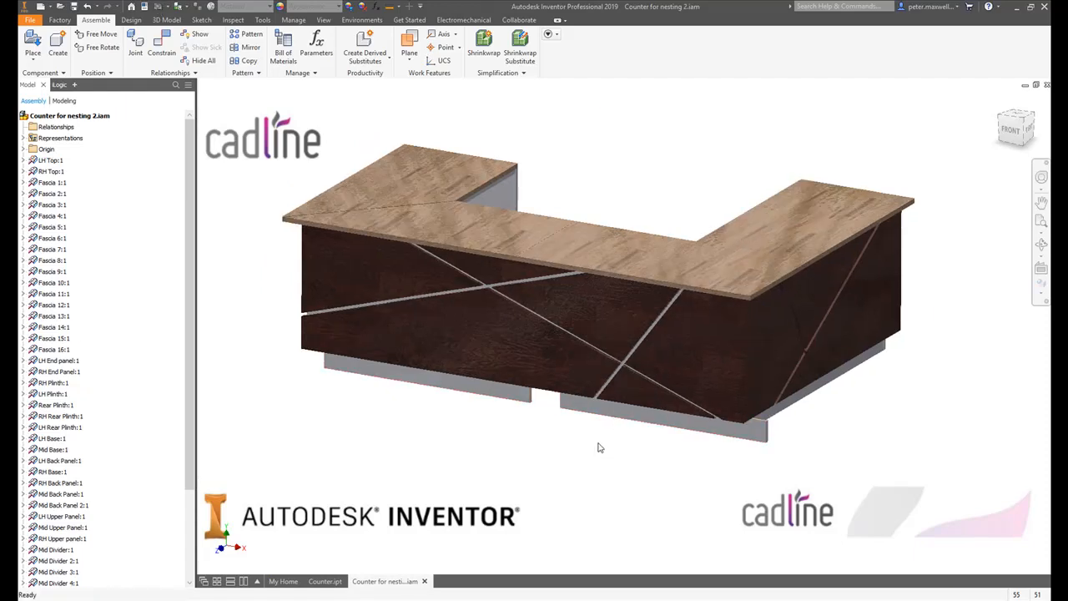
shift+middle_drag(598, 445, 612, 361)
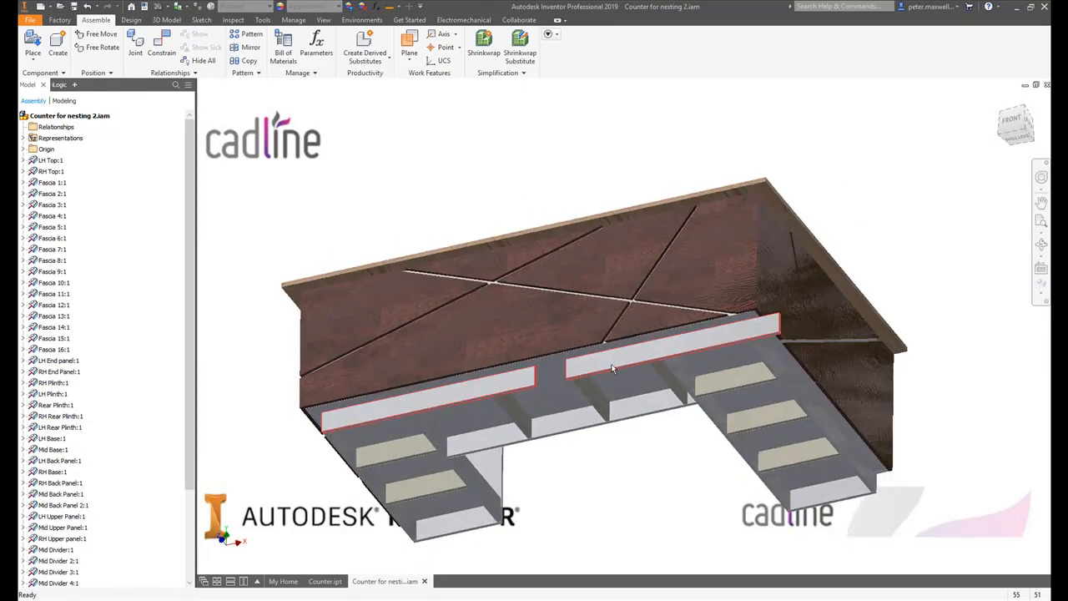
click(612, 368)
- Link the PlinthPattern reference parameter from Counter.ipt in the Test folder into the assembly's parameters
click(316, 46)
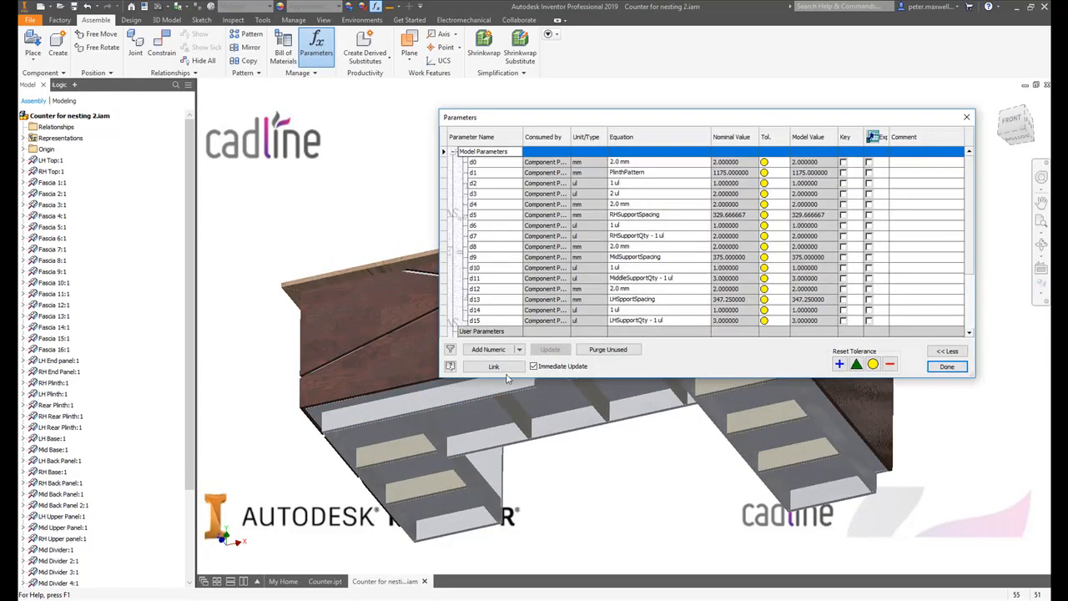
click(482, 369)
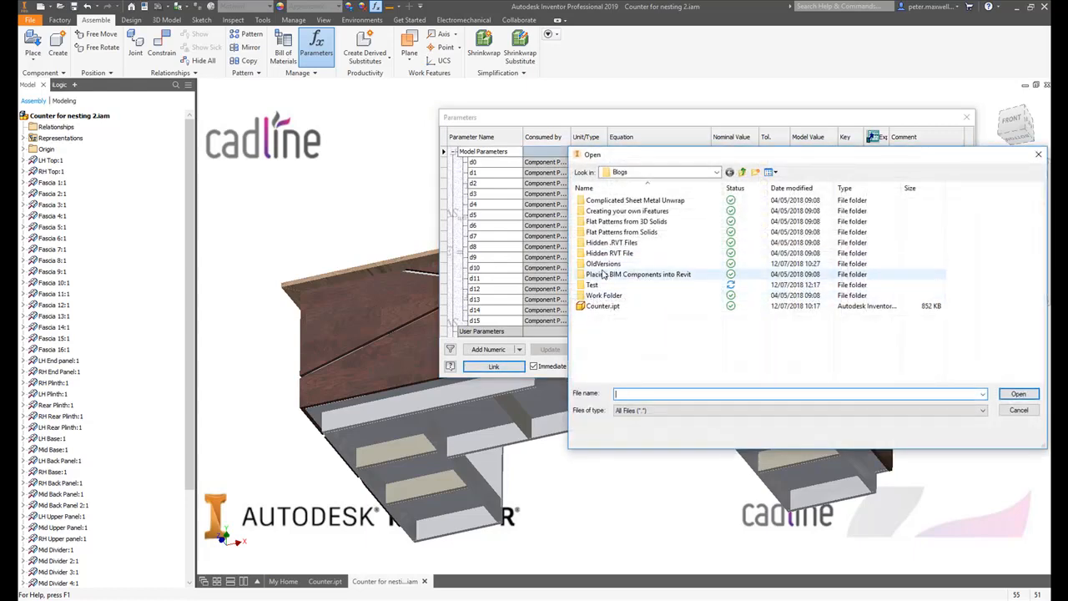
double_click(594, 285)
click(604, 212)
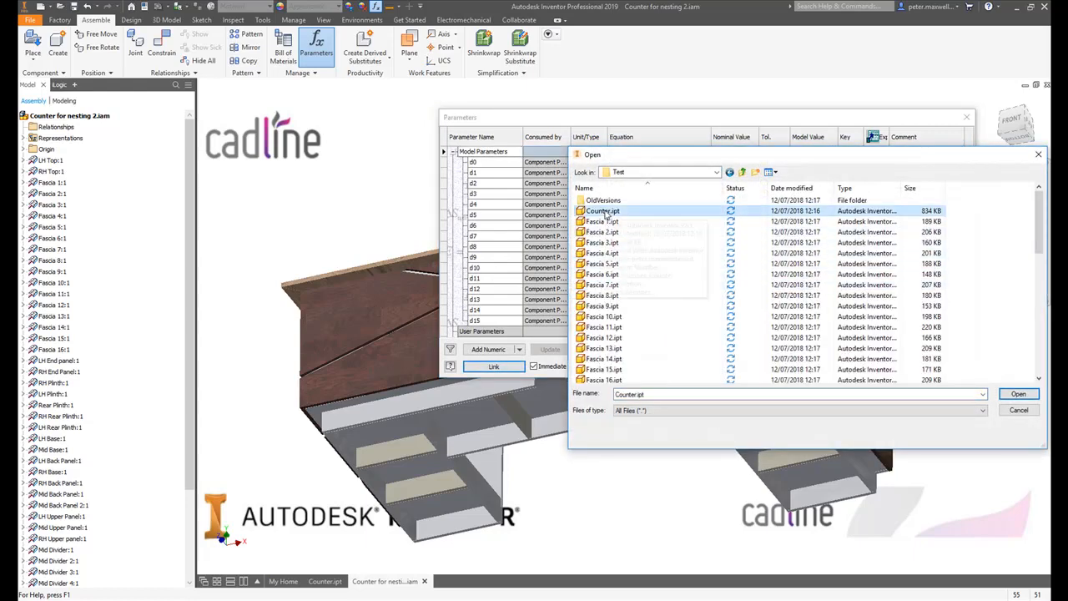
double_click(605, 212)
click(263, 266)
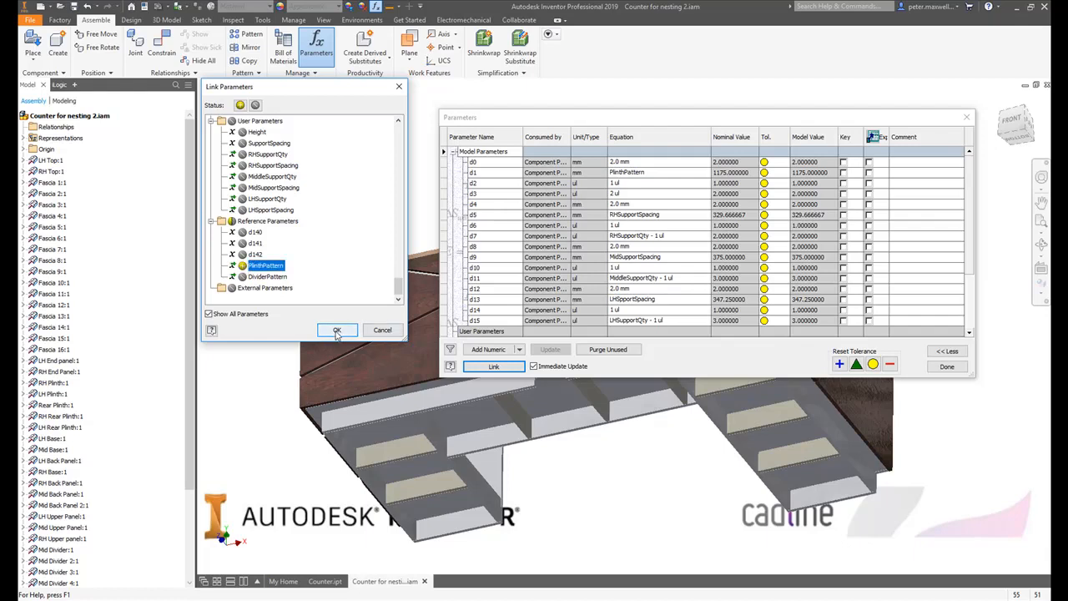
click(336, 331)
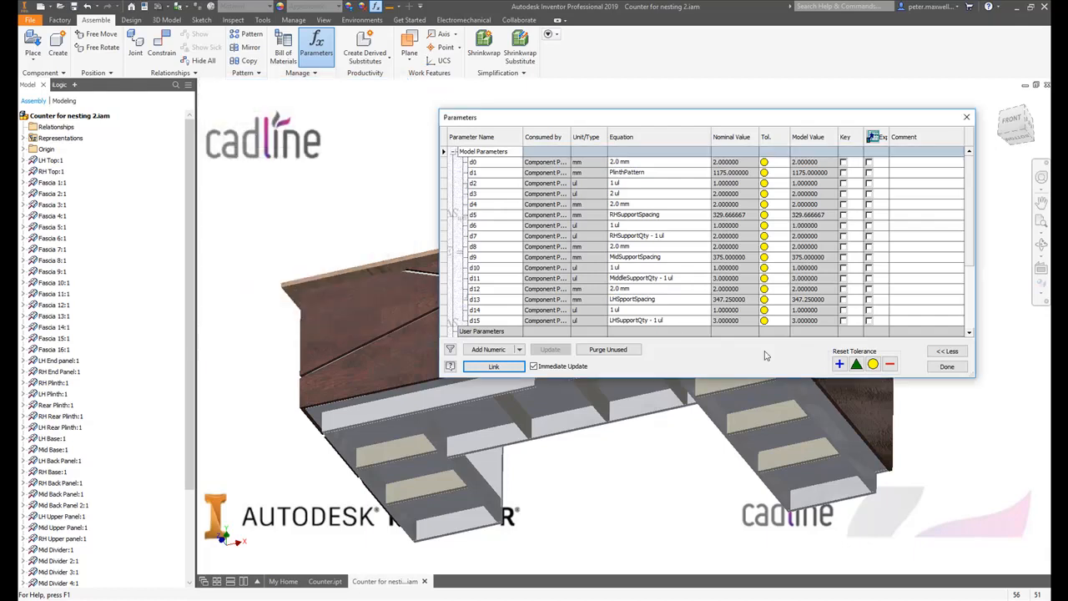
click(946, 367)
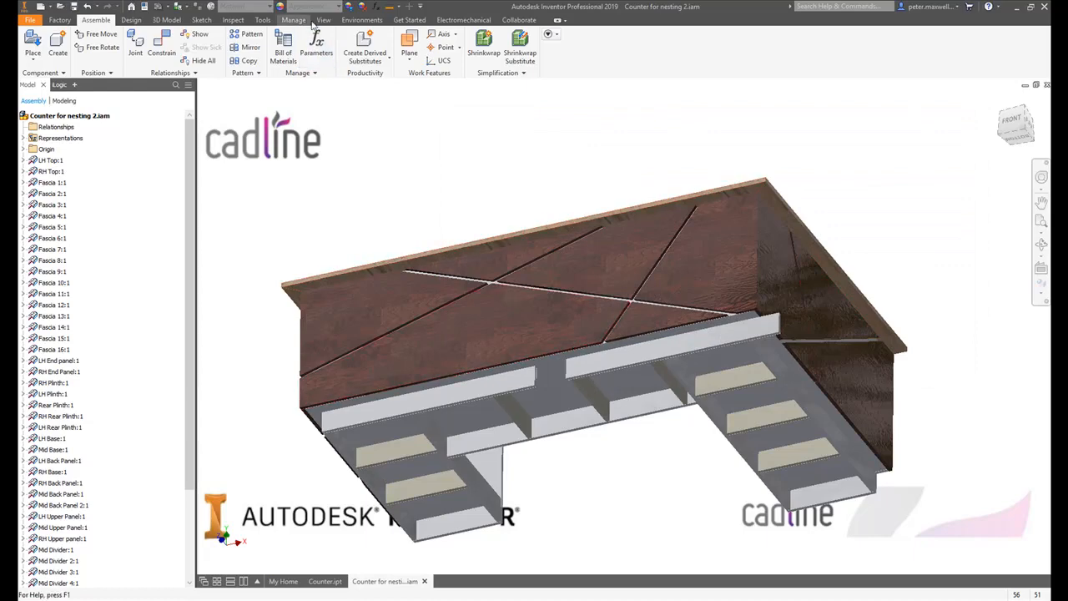
click(317, 44)
click(946, 367)
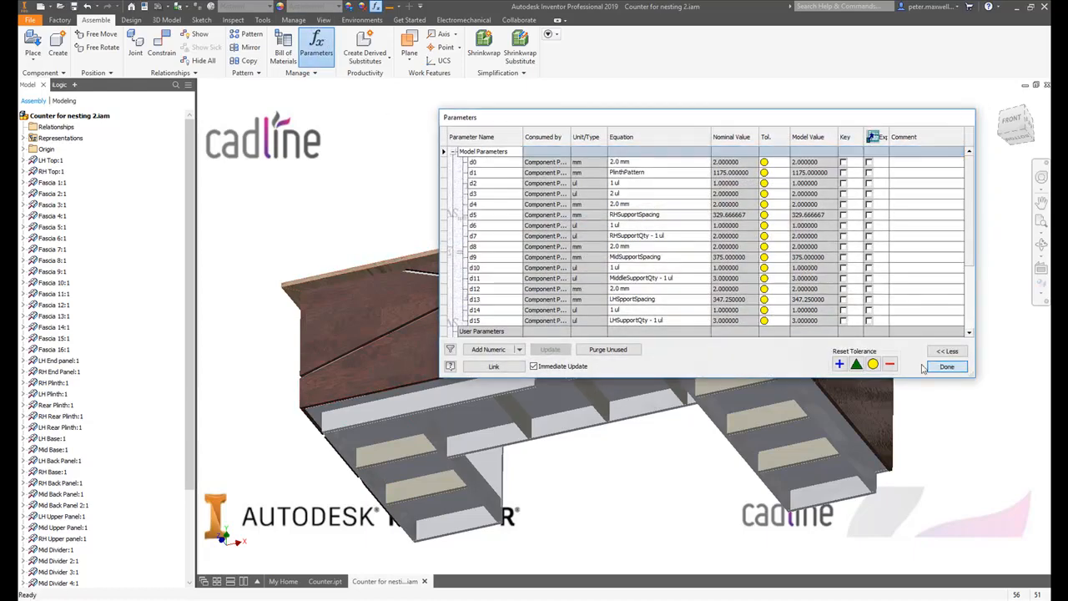
- Edit the front plinth component pattern to use PlinthPattern_1 as its column spacing and check the plinth from several angles
double_click(672, 355)
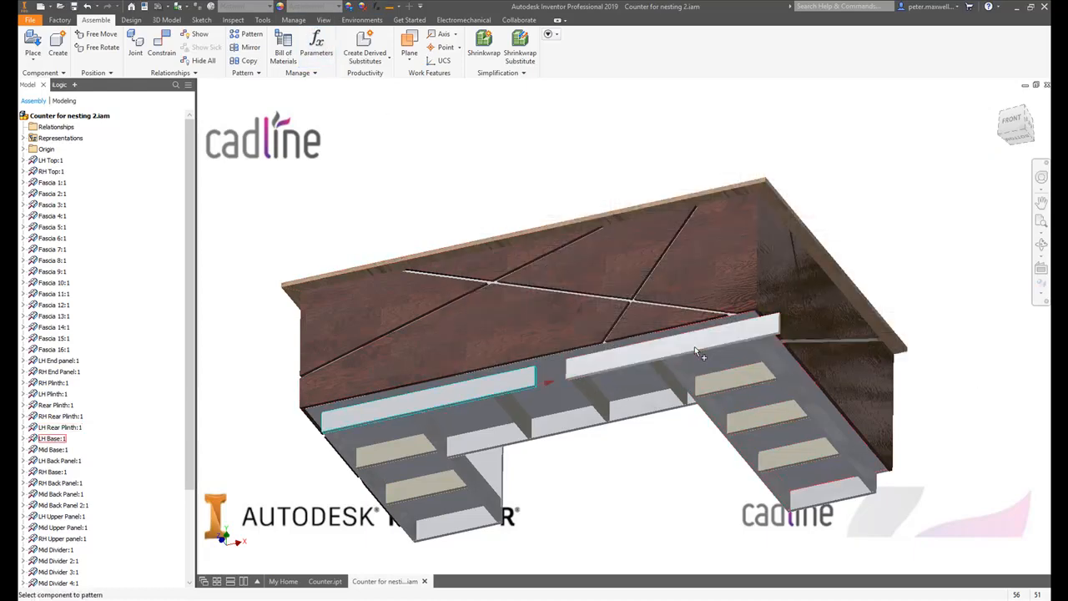
click(270, 191)
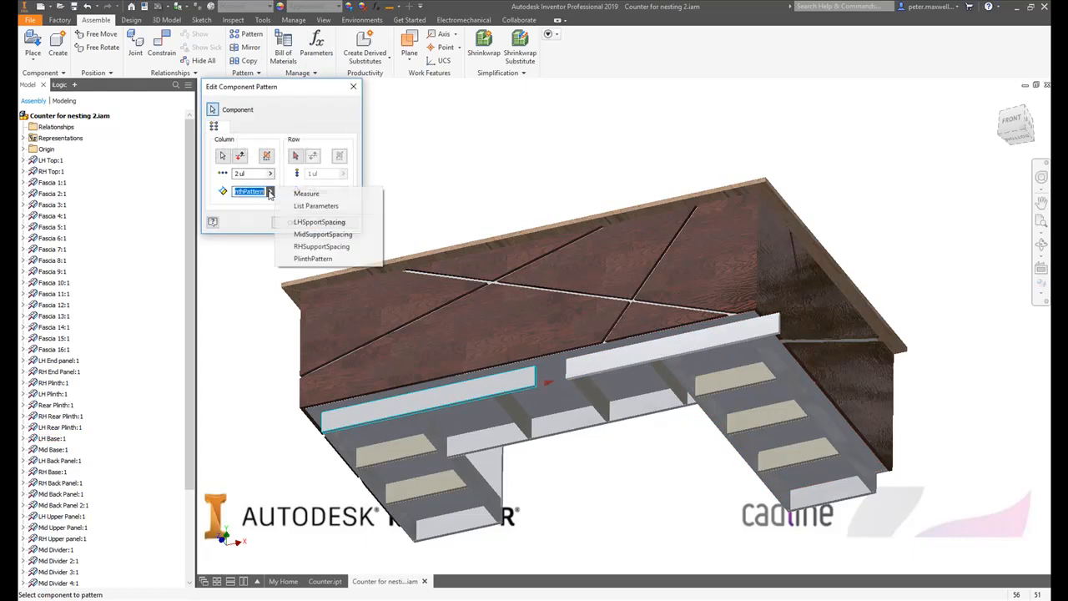
click(315, 208)
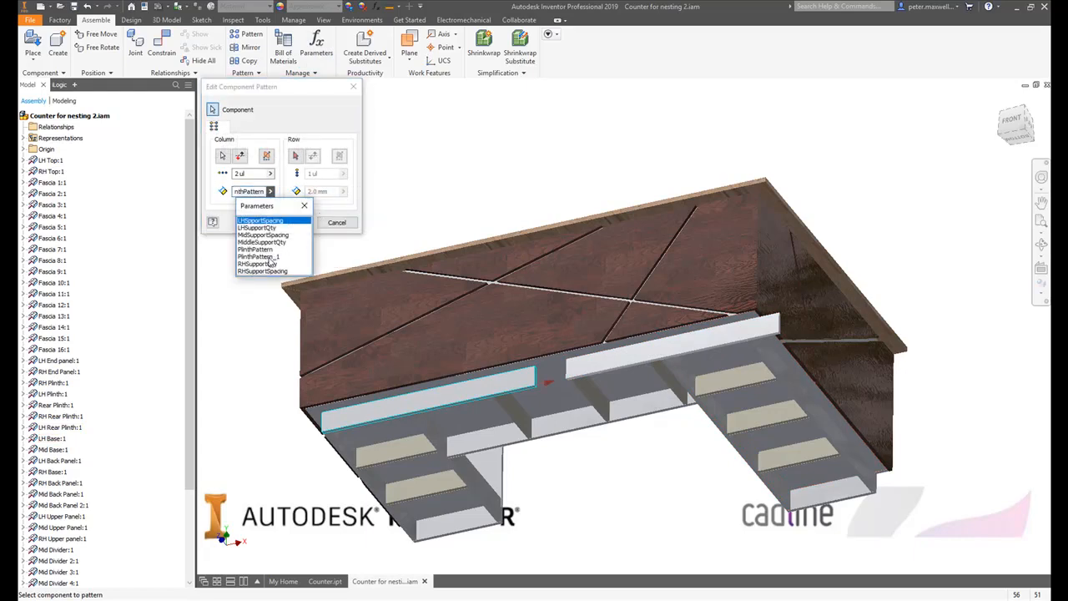
click(270, 257)
click(299, 222)
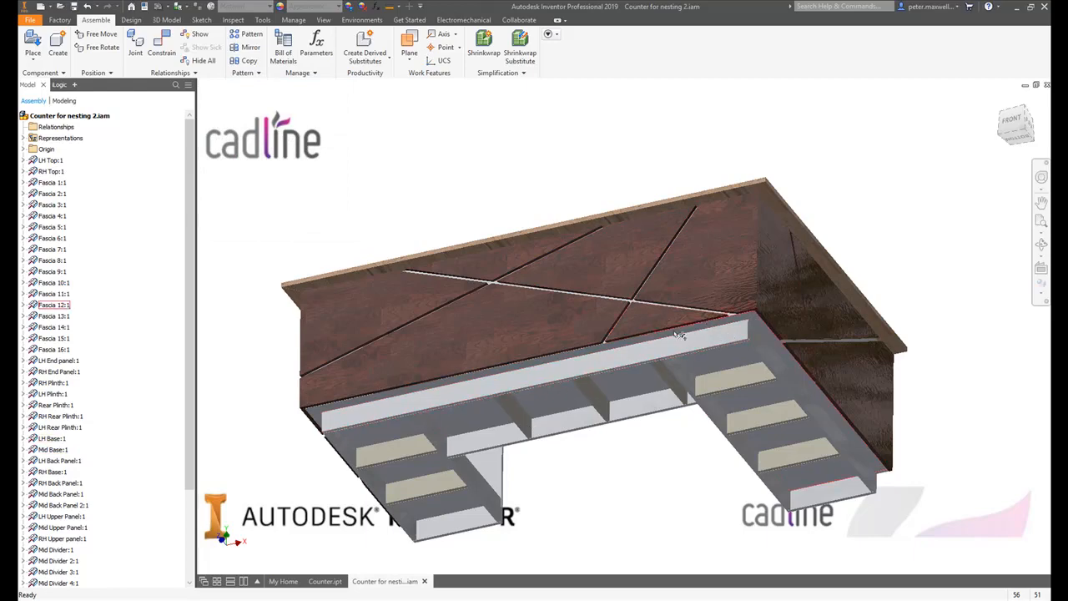
shift+middle_drag(680, 335, 646, 366)
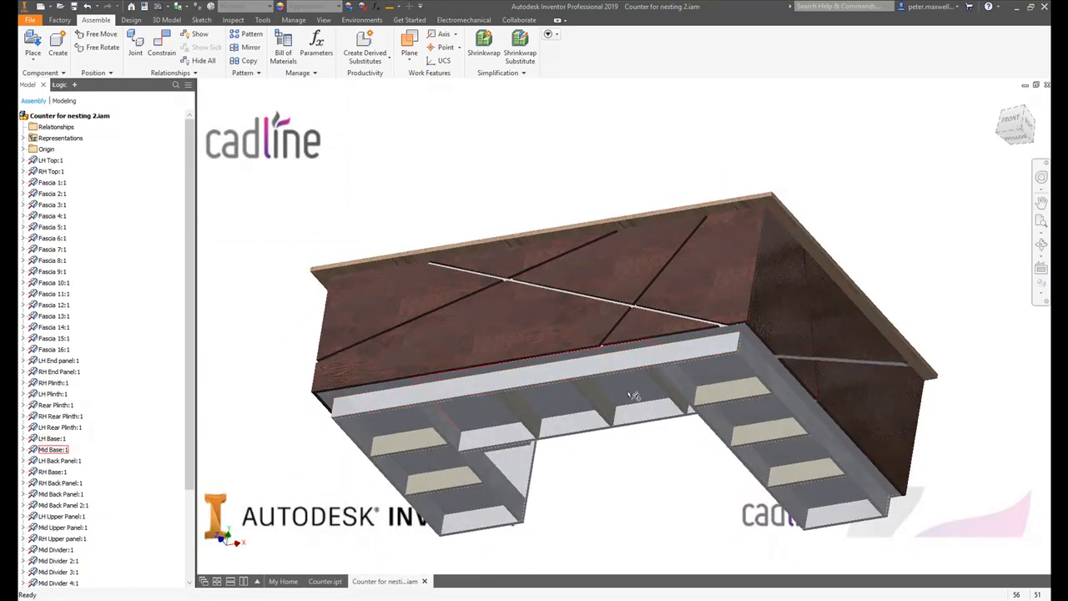
shift+middle_drag(496, 258, 664, 342)
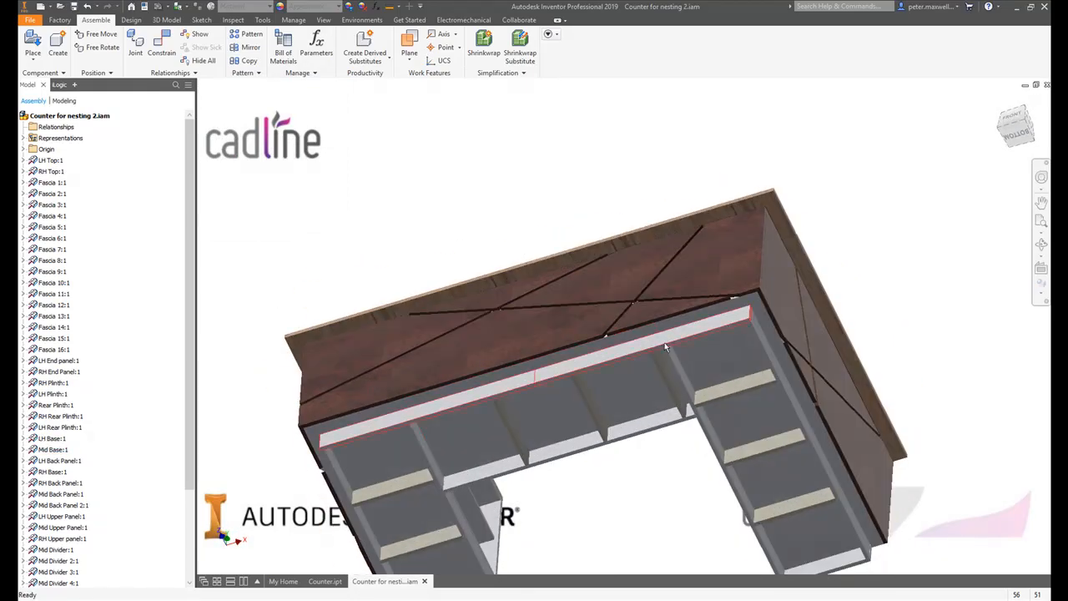
shift+middle_drag(495, 241, 442, 342)
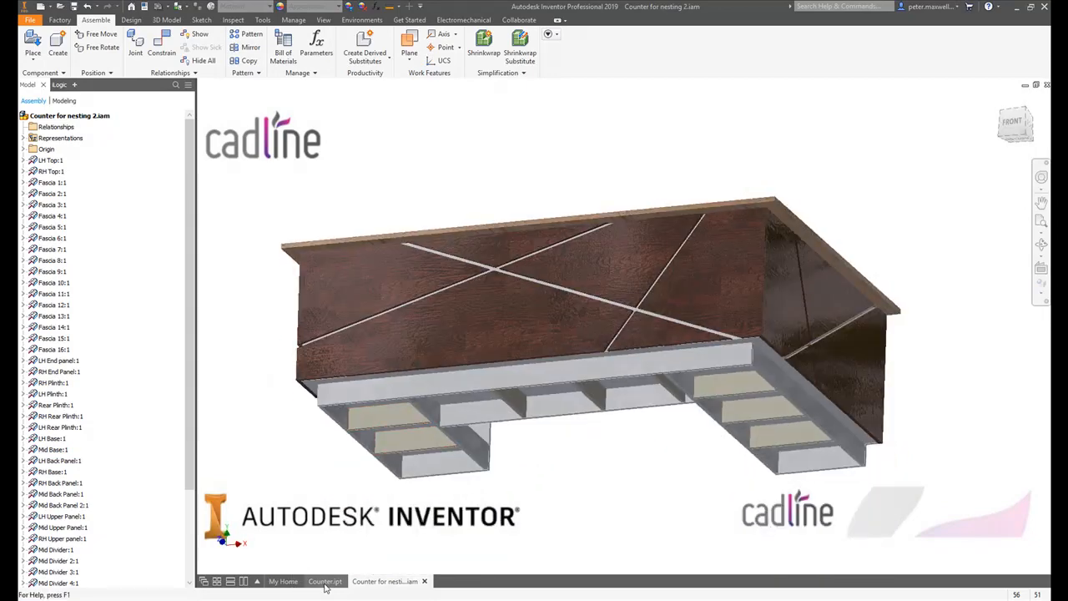
- Set the Length model parameter of Counter.ipt to 2500 mm and return to the assembly Counter for nesting 2.iam
click(327, 583)
click(132, 43)
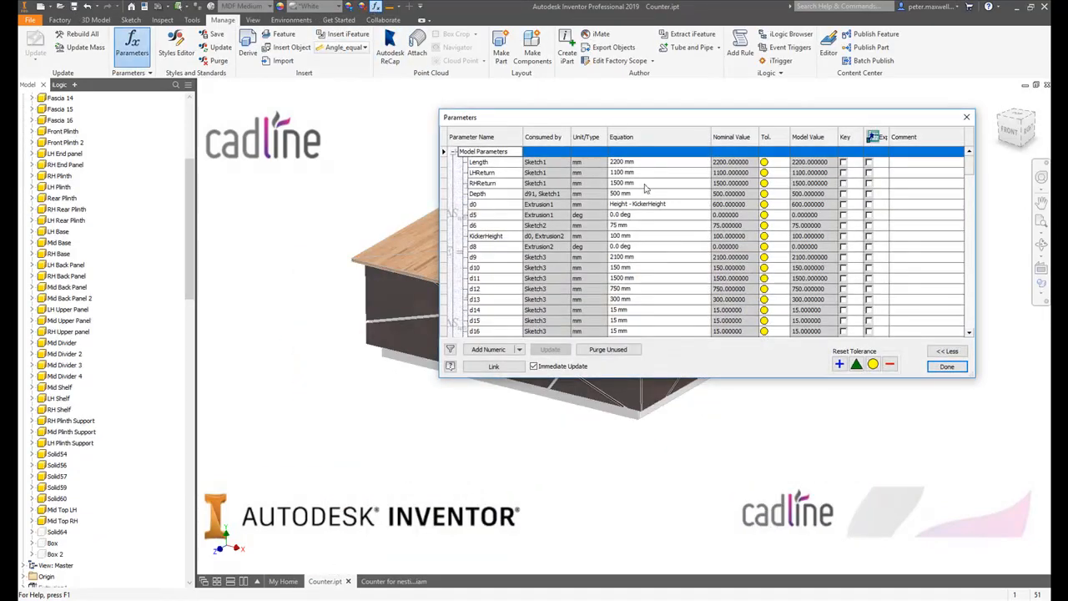
click(650, 167)
text(2500)
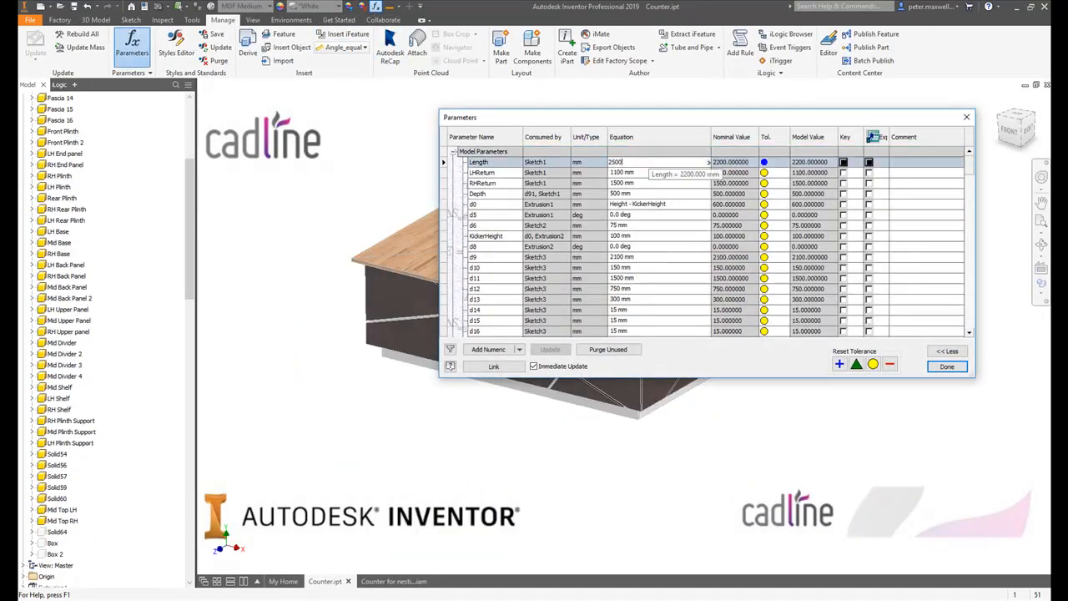
key(Return)
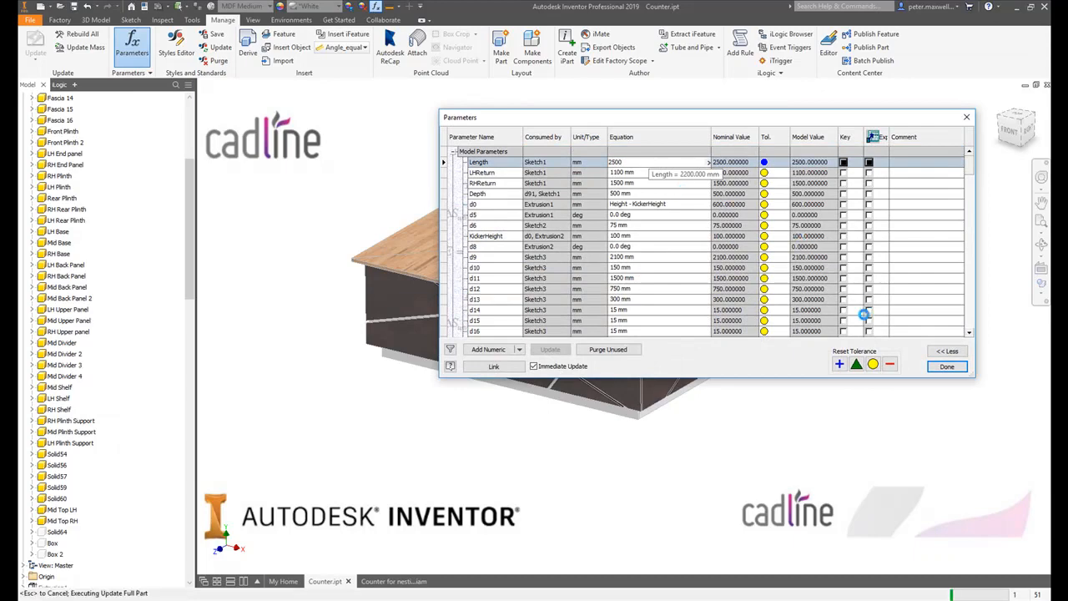
click(946, 366)
click(393, 581)
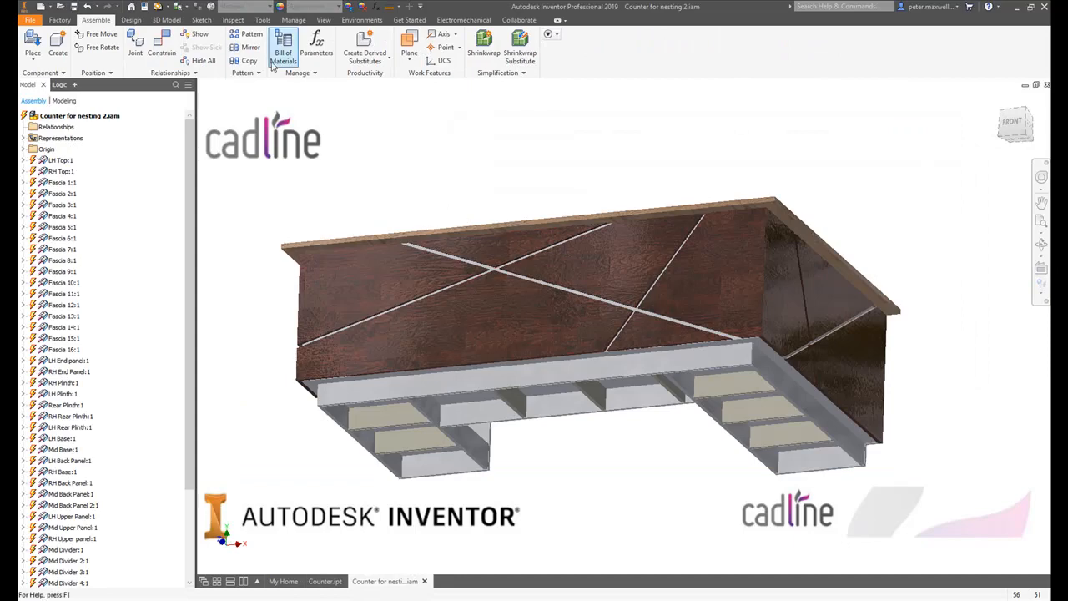
- Update the assembly Counter for nesting 2.iam to the new counter length and save it together with its dependent parts
click(159, 6)
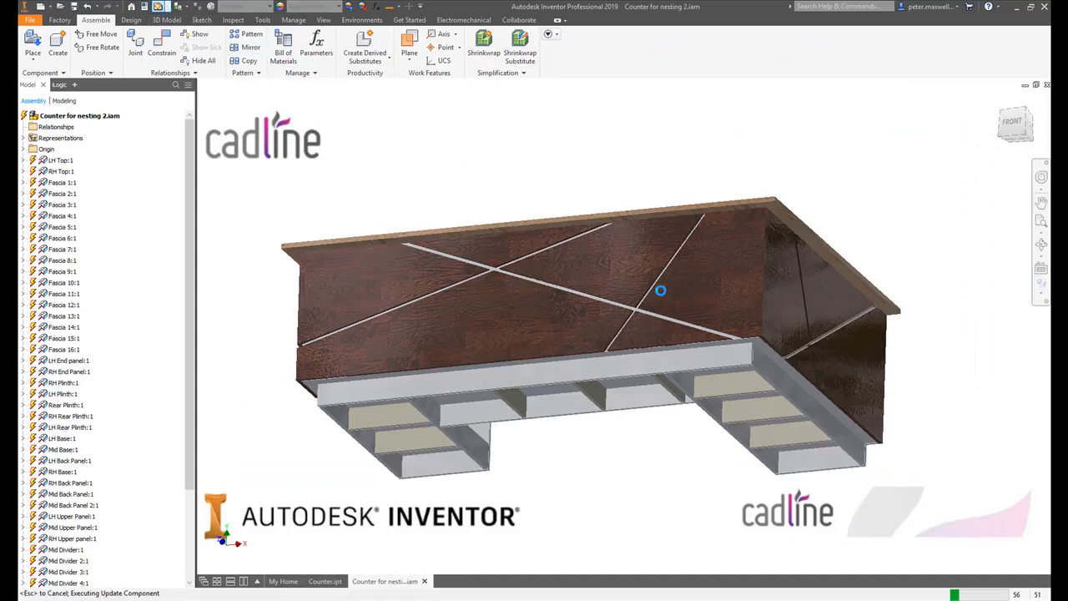
mouse_move(741, 335)
shift+middle_down()
mouse_move(760, 297)
mouse_move(741, 319)
mouse_move(738, 355)
shift+middle_up()
shift+middle_drag(615, 162, 619, 185)
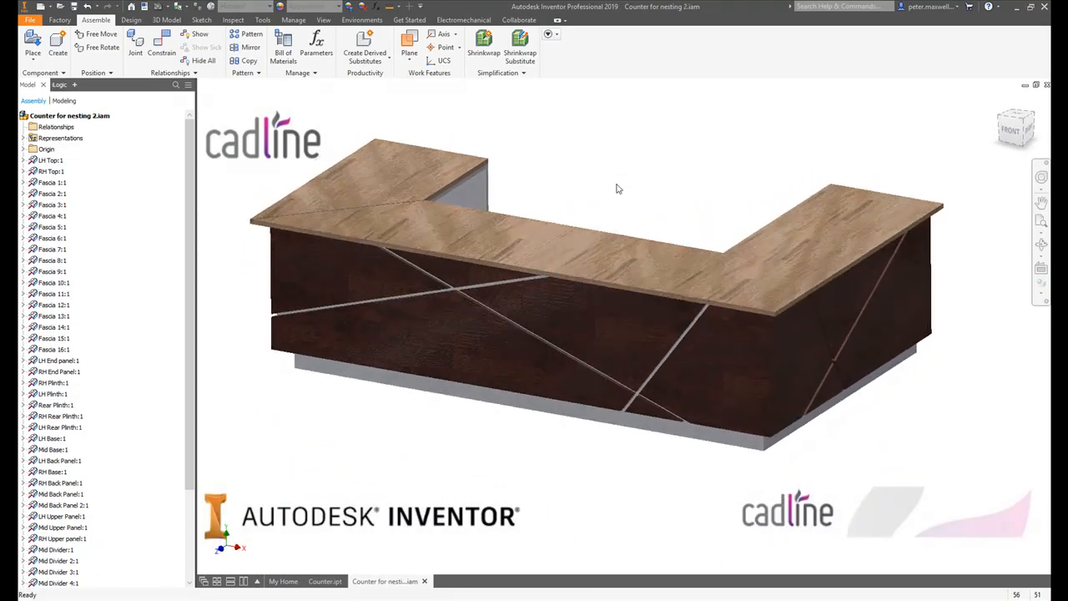
click(74, 6)
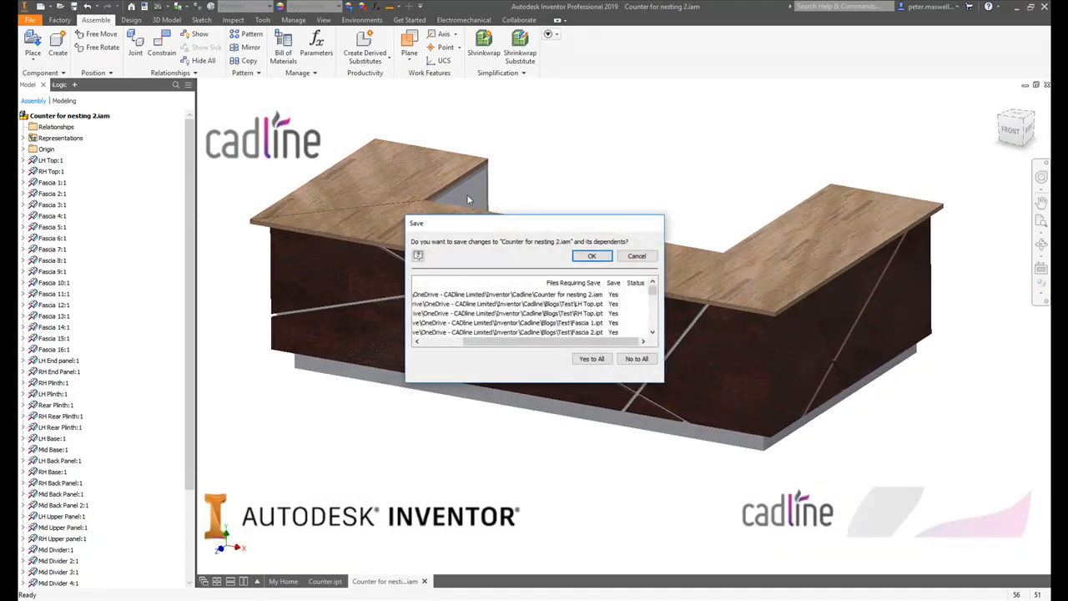
click(592, 256)
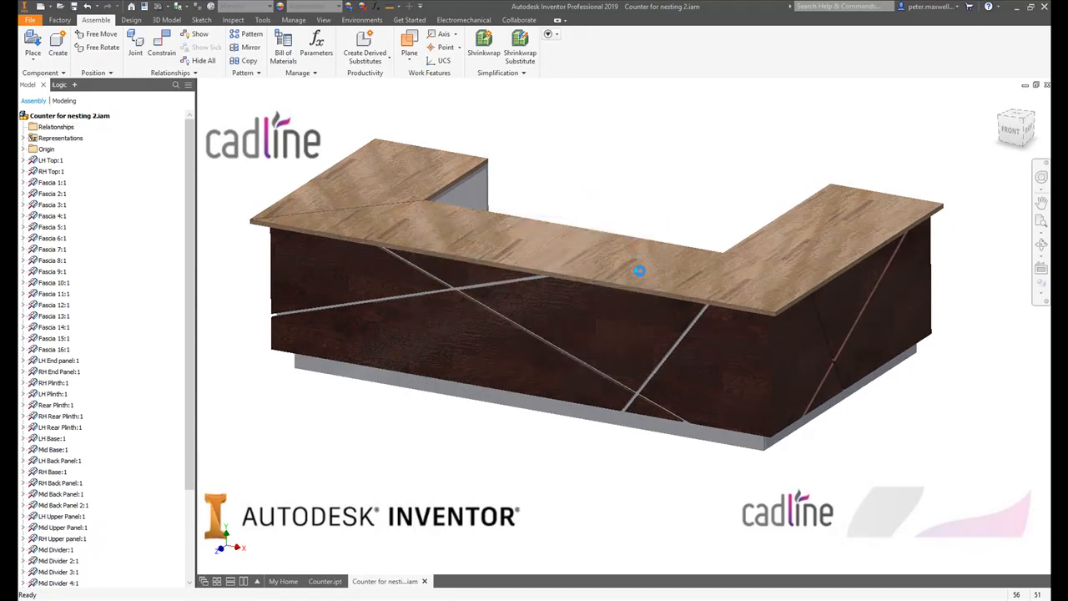
- Create a new nest from the assembly Counter for nesting 2.iam using the template Standard Wooden Nest (mm).inest
double_click(392, 201)
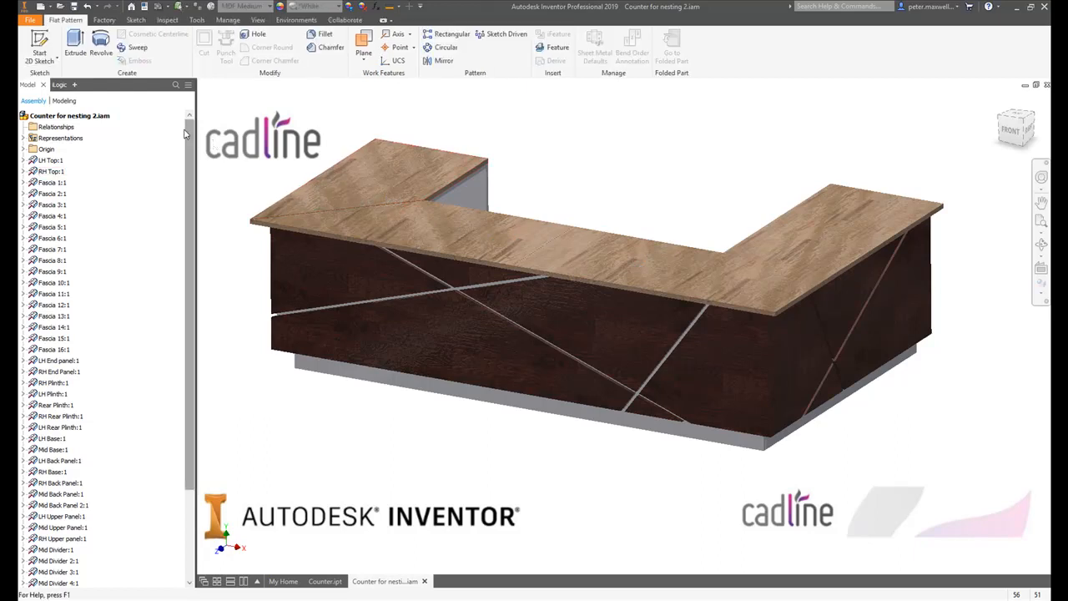
right_click(85, 119)
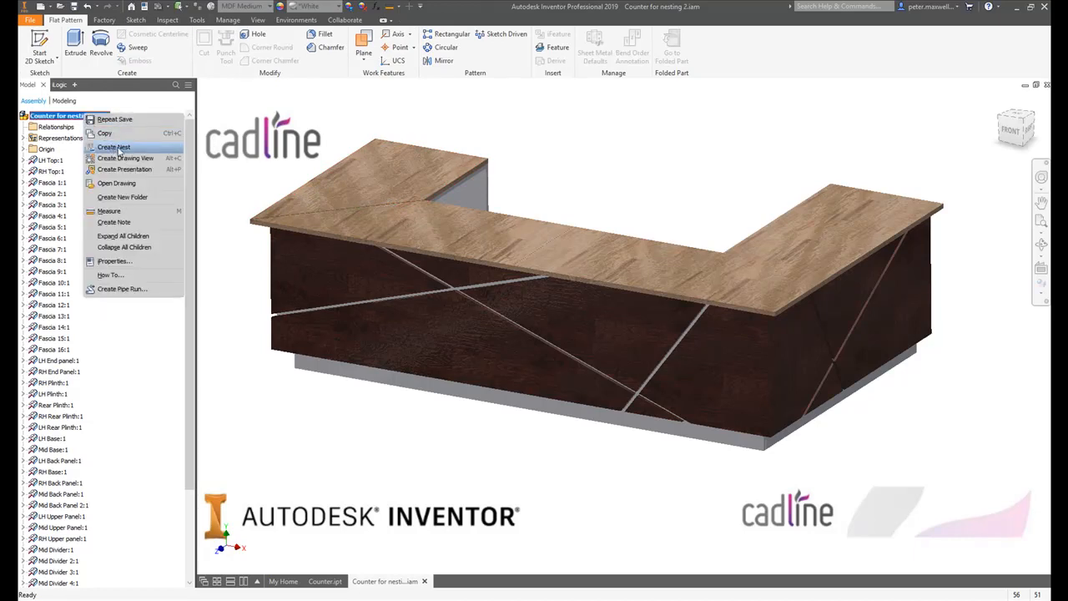
click(119, 149)
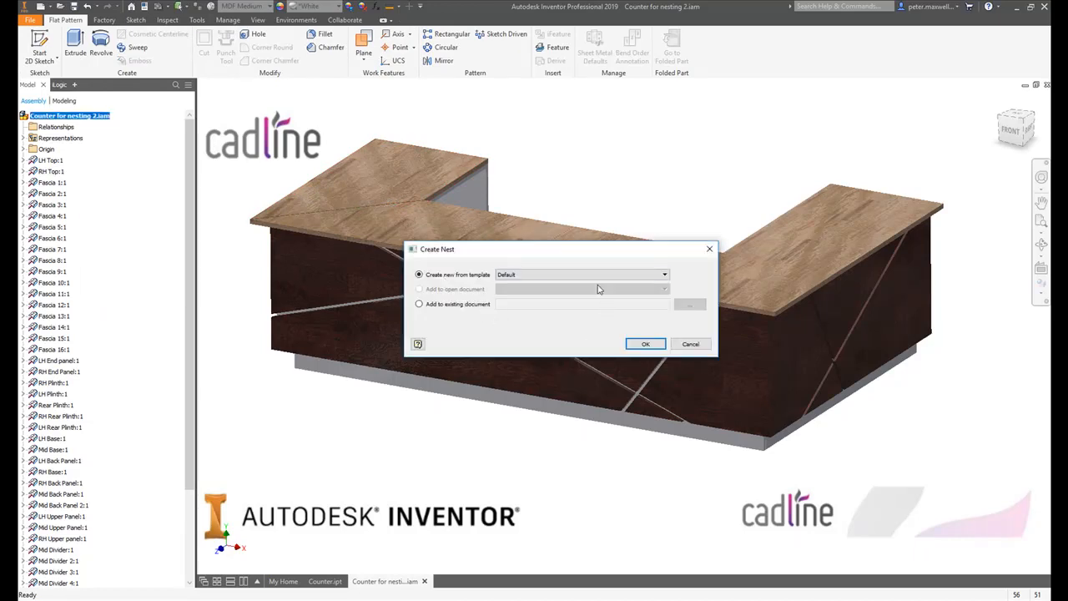
click(585, 276)
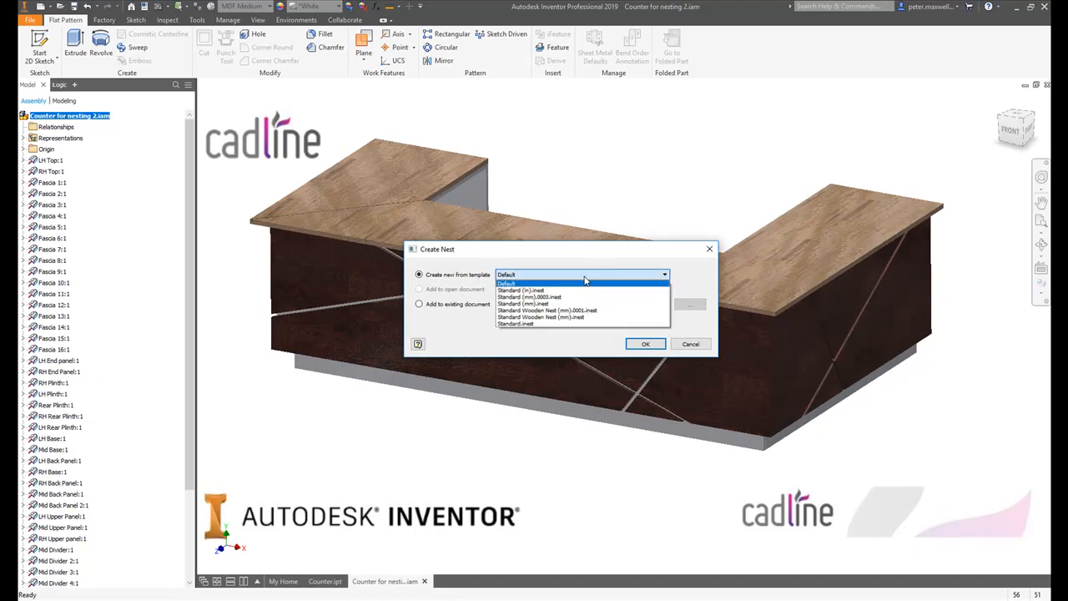
click(538, 318)
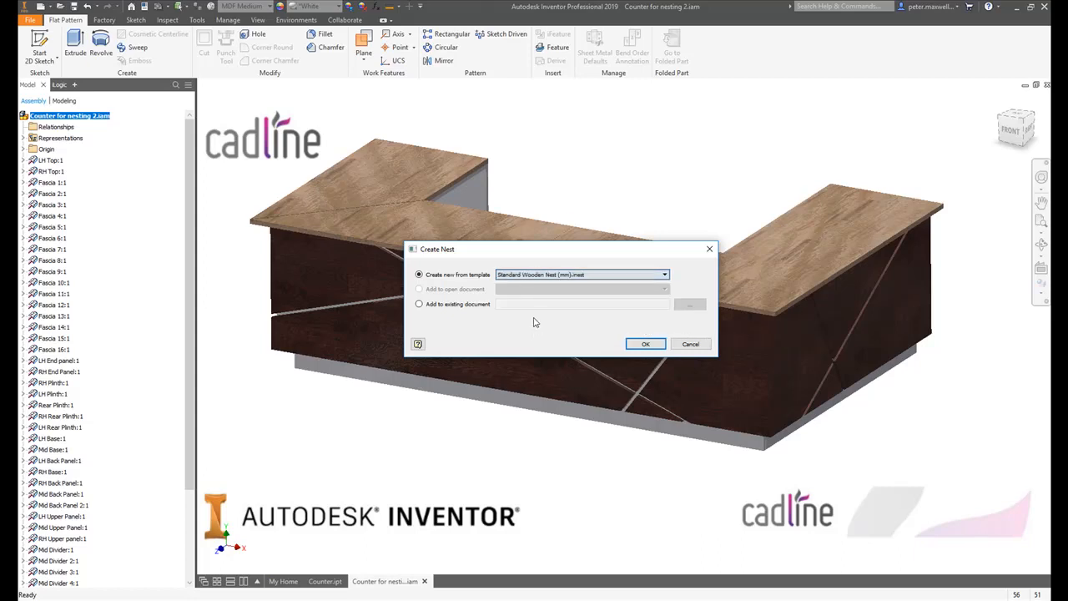
click(638, 343)
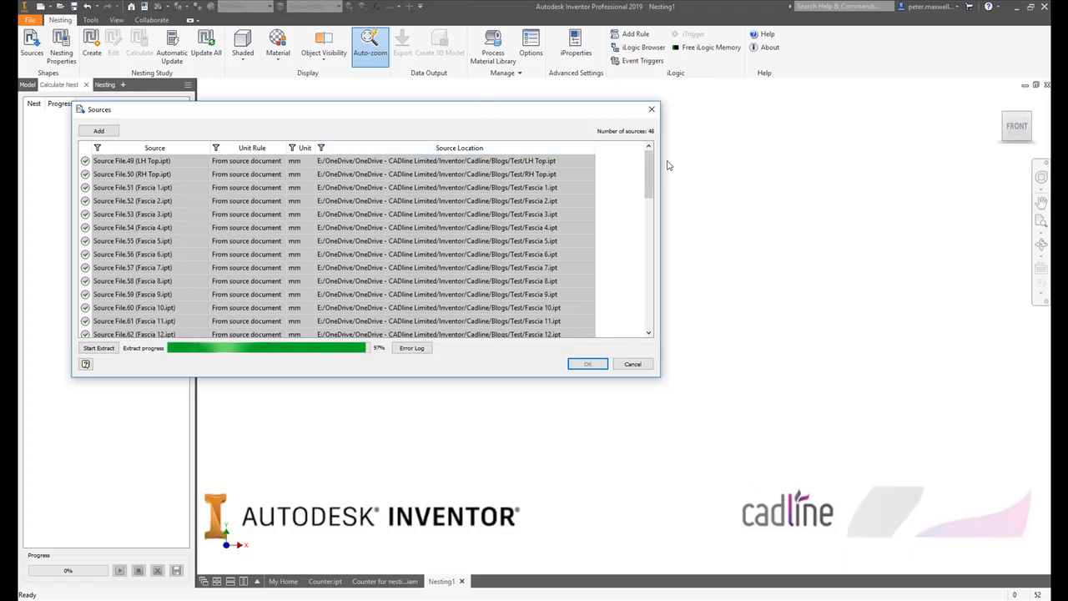
- Accept the extracted nest sources after checking the source list and error log, and update all nesting geometry
scroll(650, 182, down, 1)
drag(650, 182, 652, 244)
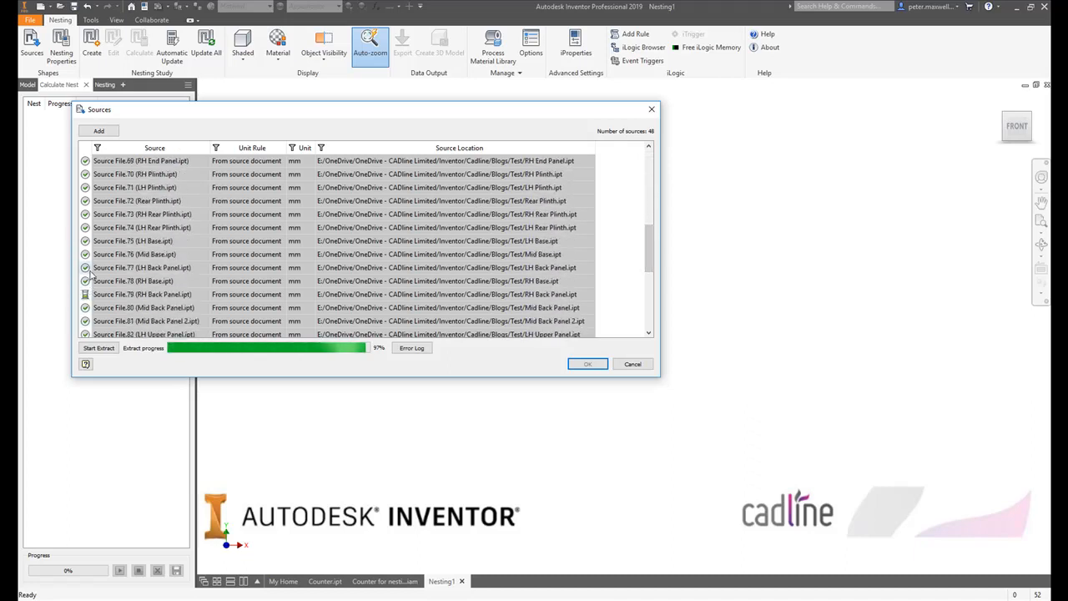
drag(649, 244, 651, 268)
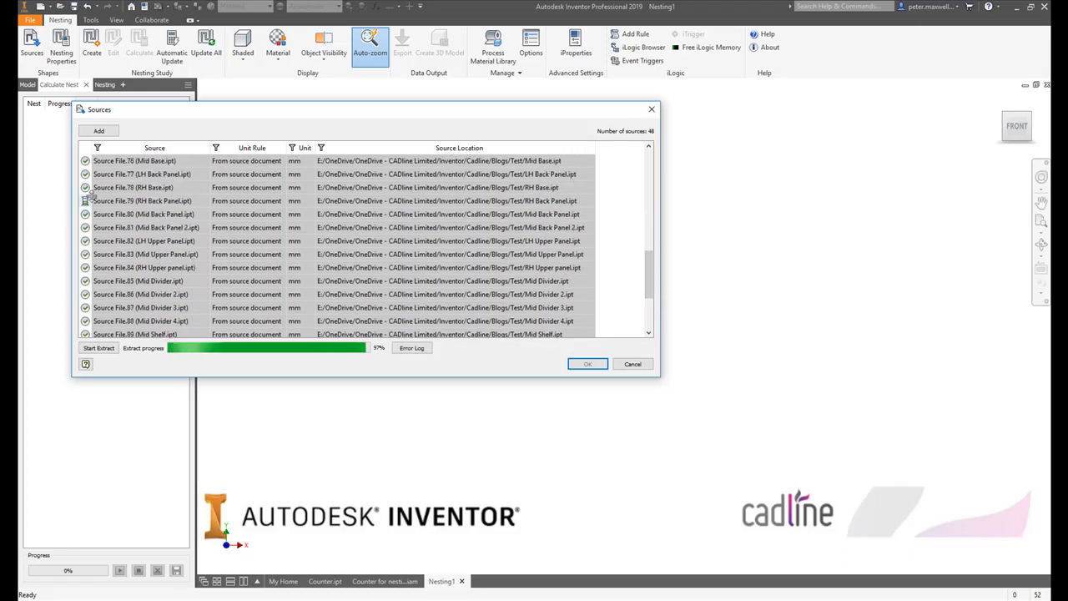
drag(645, 282, 649, 161)
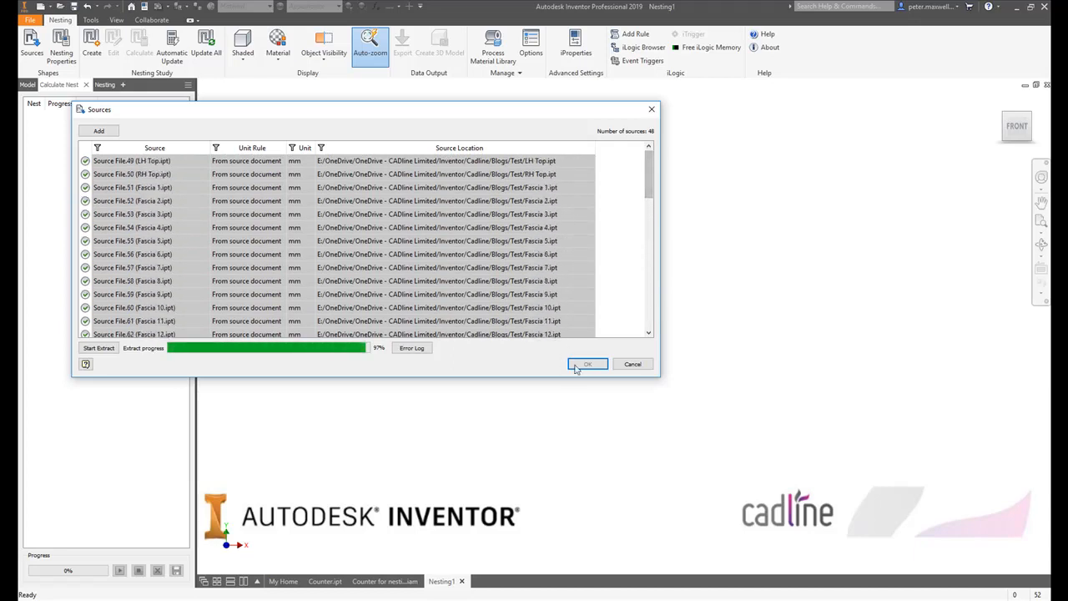
click(401, 350)
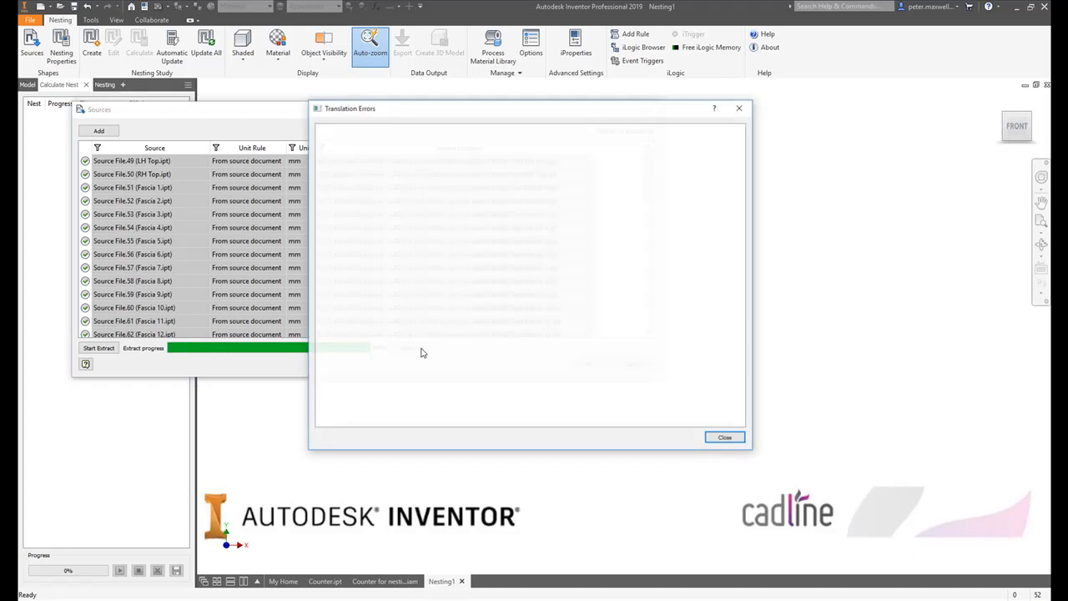
click(722, 439)
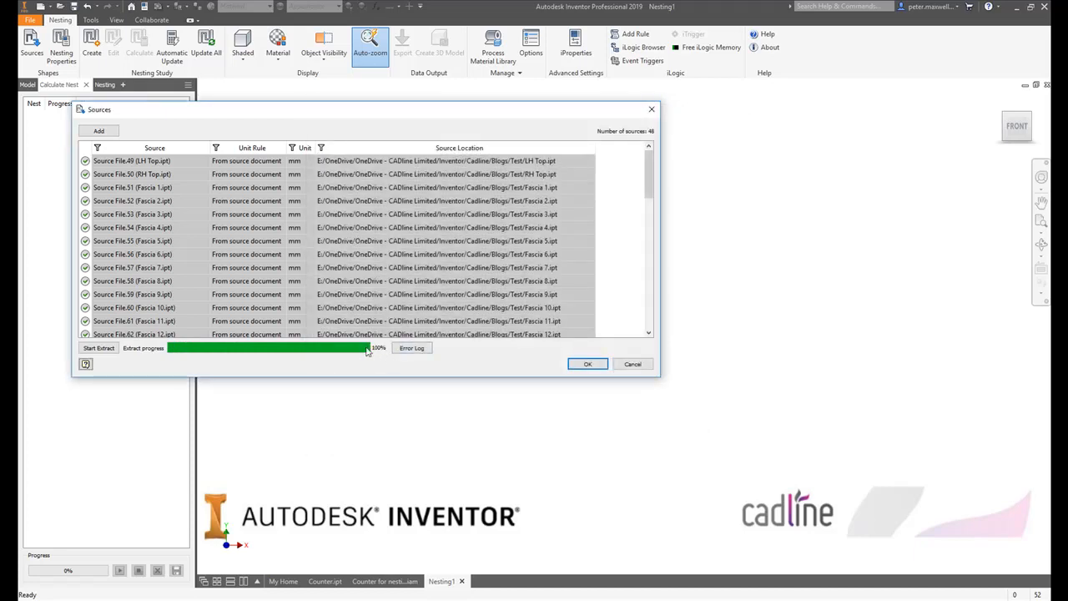
click(587, 365)
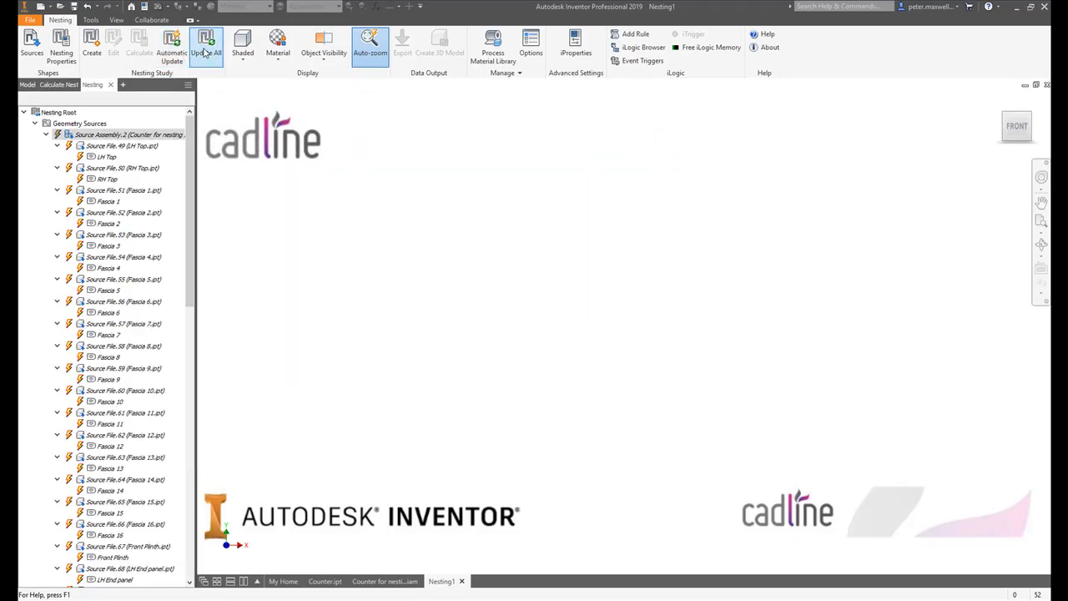
click(206, 46)
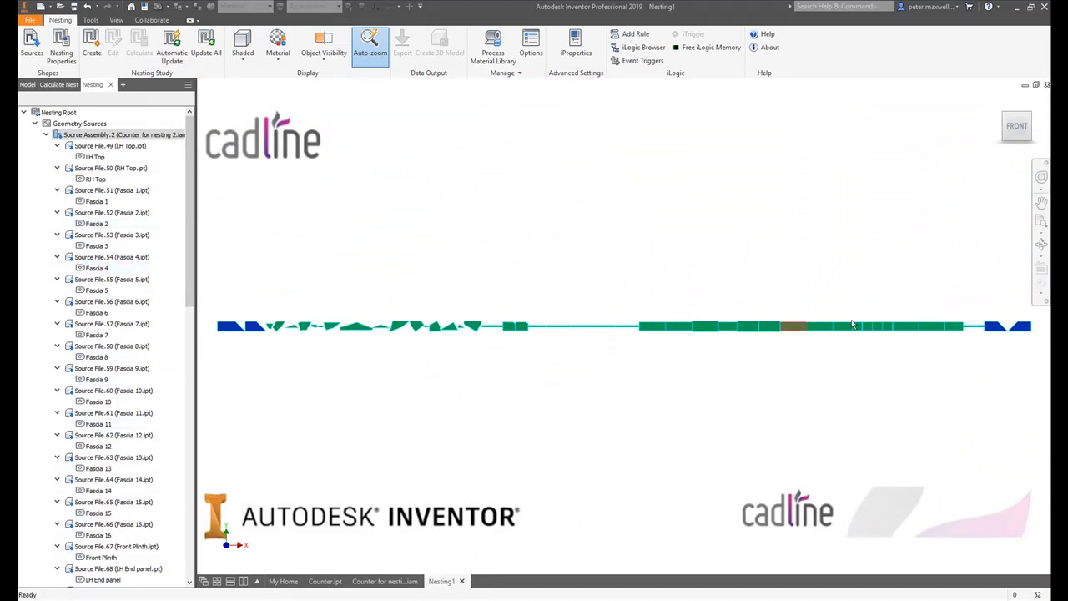
- Examine the row of extracted flat shapes from the counter tops to the plinth parts, and look through the material display options
scroll(213, 342, up, 5)
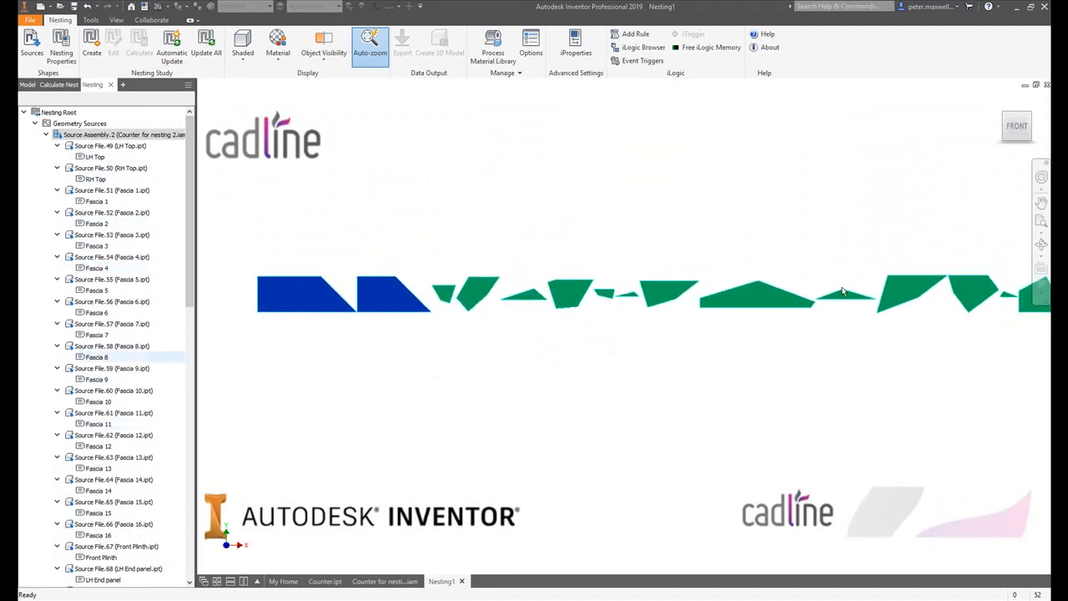
scroll(588, 288, down, 5)
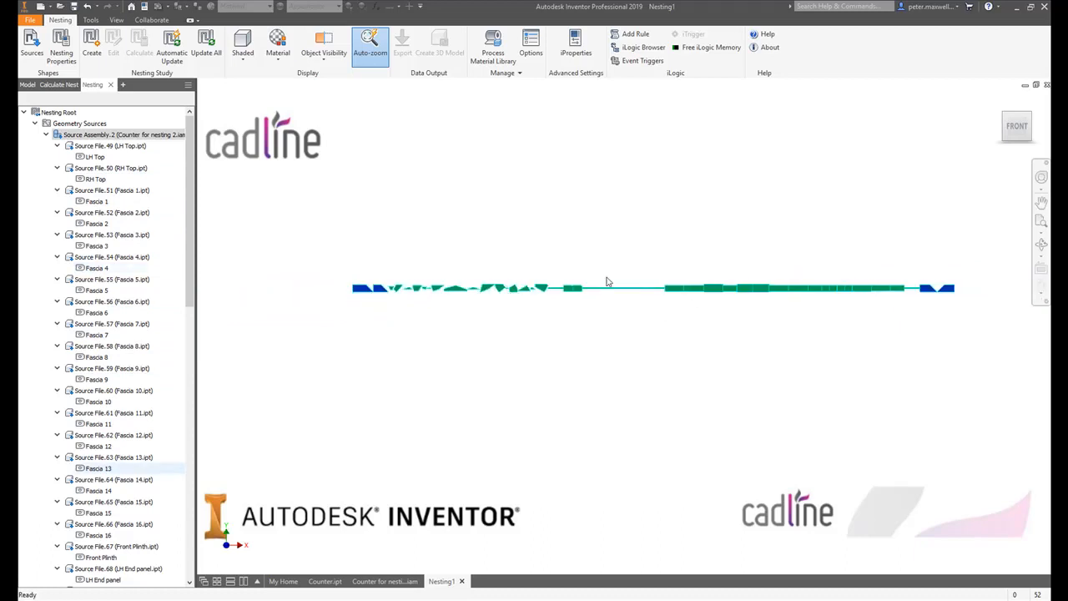
scroll(926, 287, up, 5)
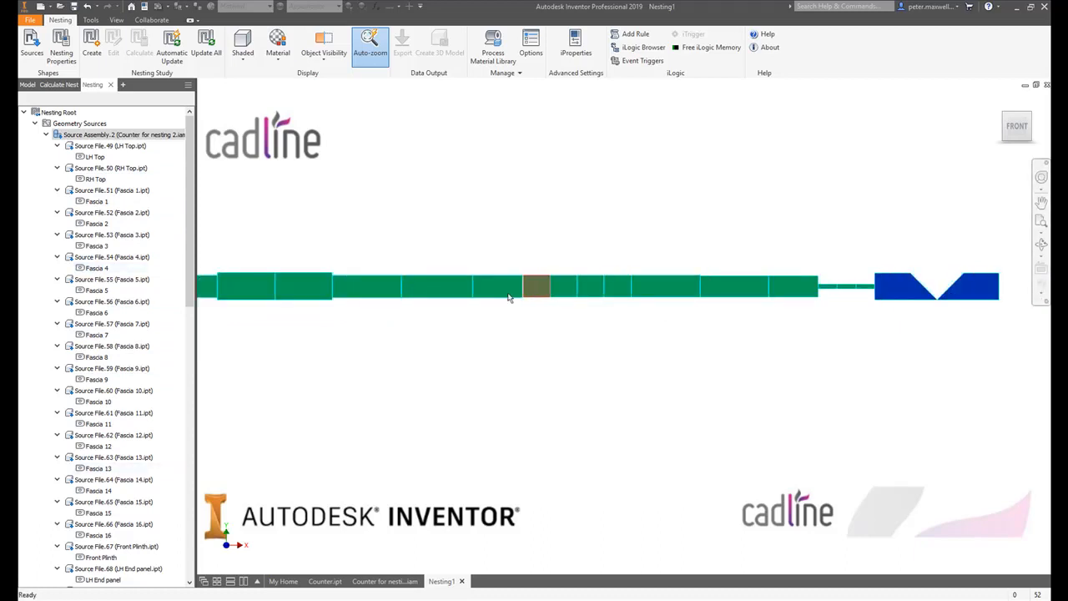
scroll(580, 294, down, 5)
scroll(592, 299, up, 2)
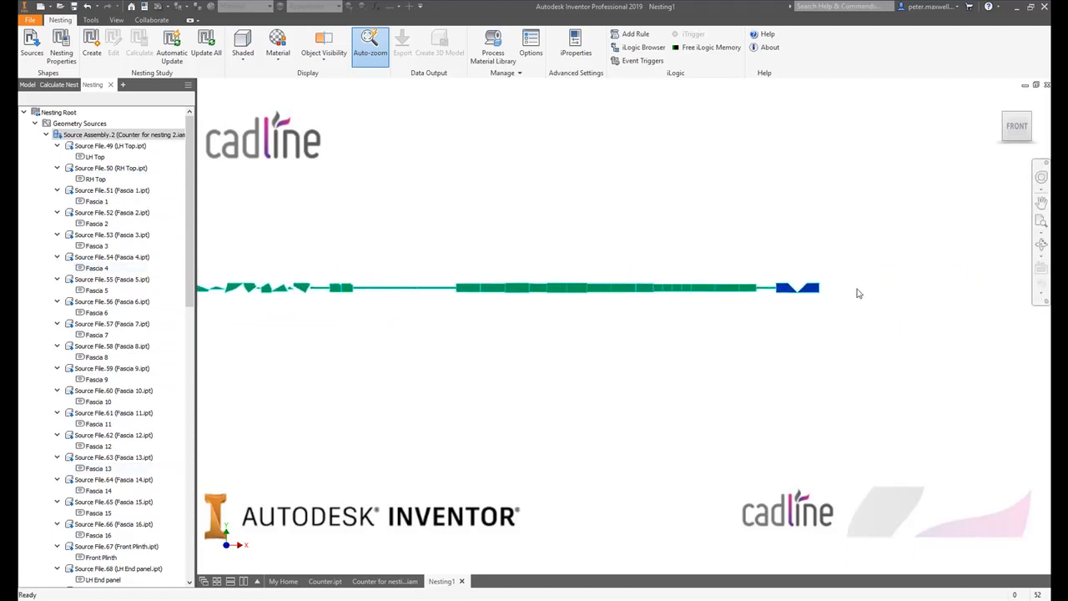
scroll(859, 293, up, 5)
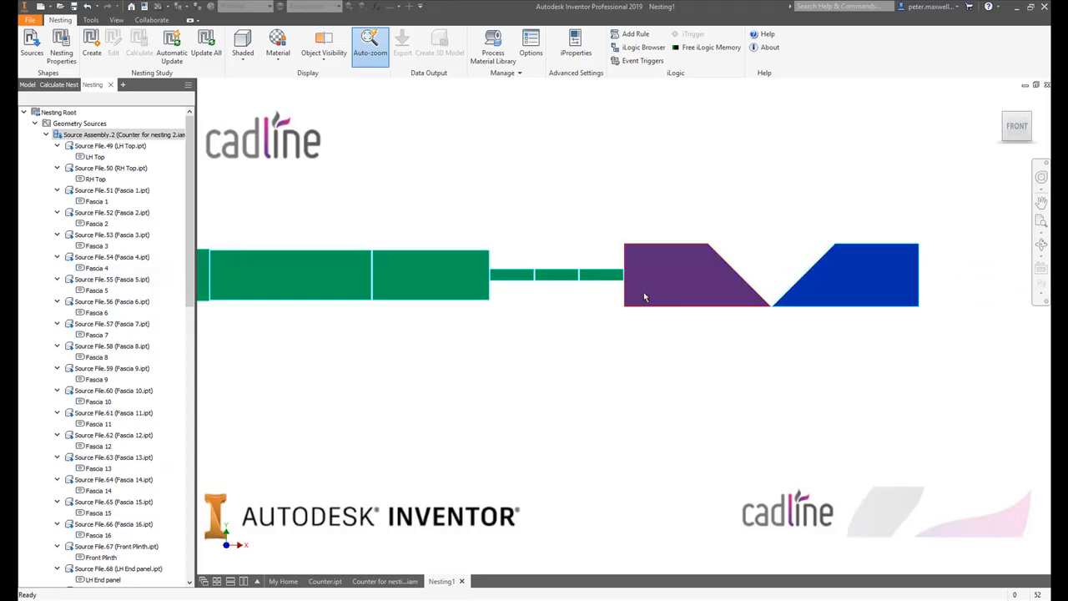
scroll(743, 294, down, 5)
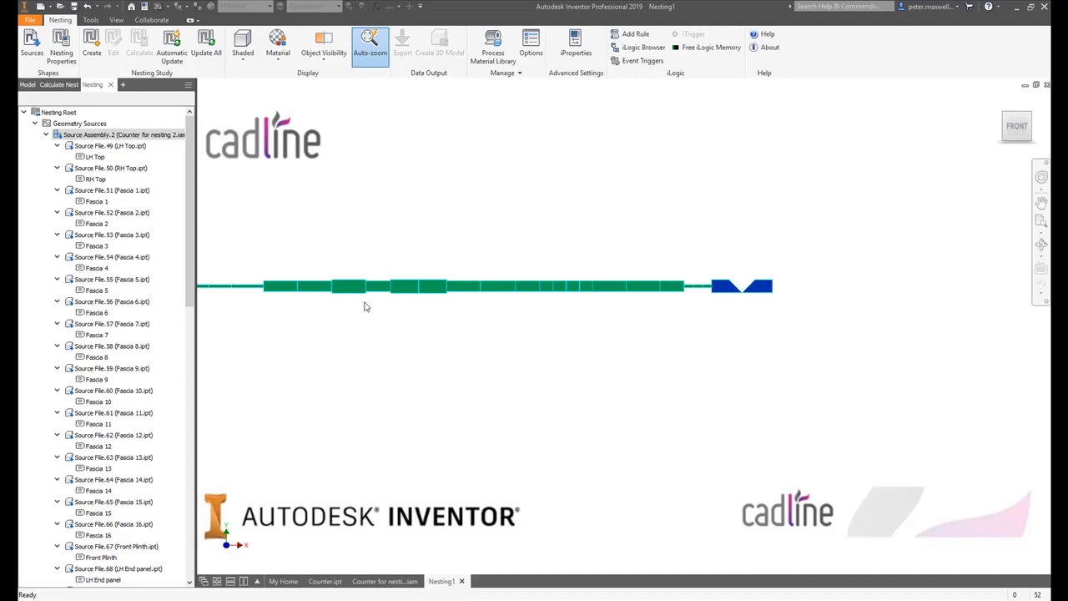
middle_drag(365, 306, 733, 307)
scroll(375, 309, down, 5)
scroll(268, 306, up, 6)
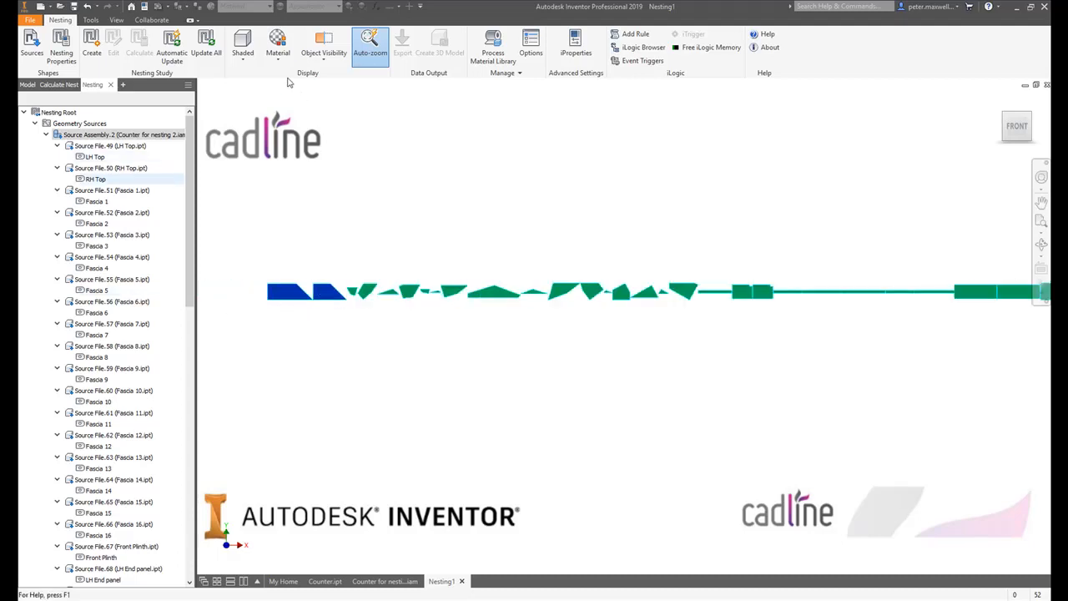
click(278, 49)
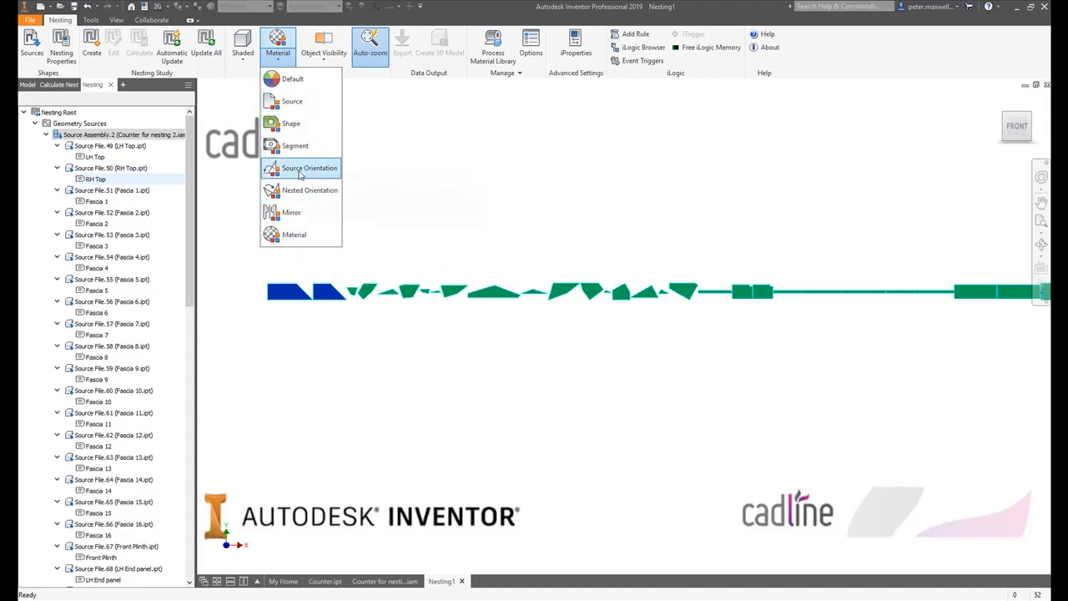
click(418, 172)
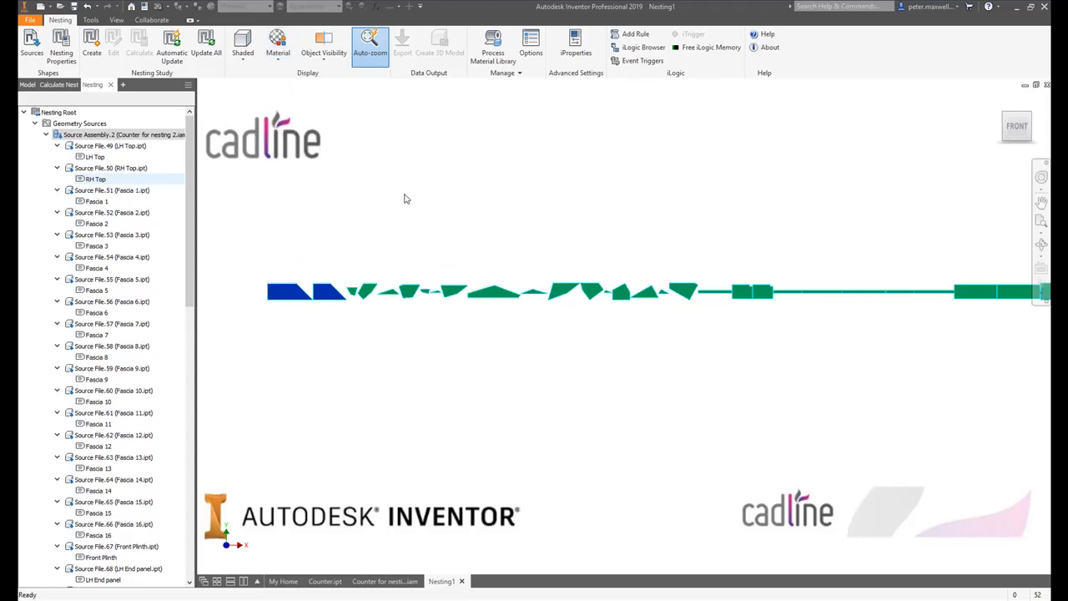
- Create a nesting study from the extracted counter shapes and turn on automatic update
click(93, 47)
click(591, 469)
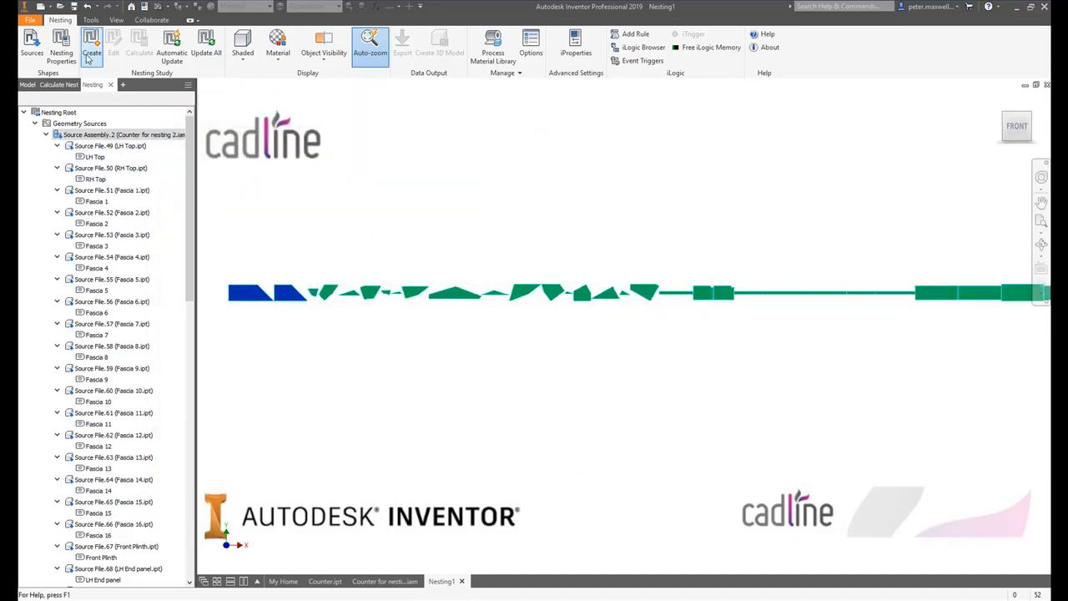
click(185, 66)
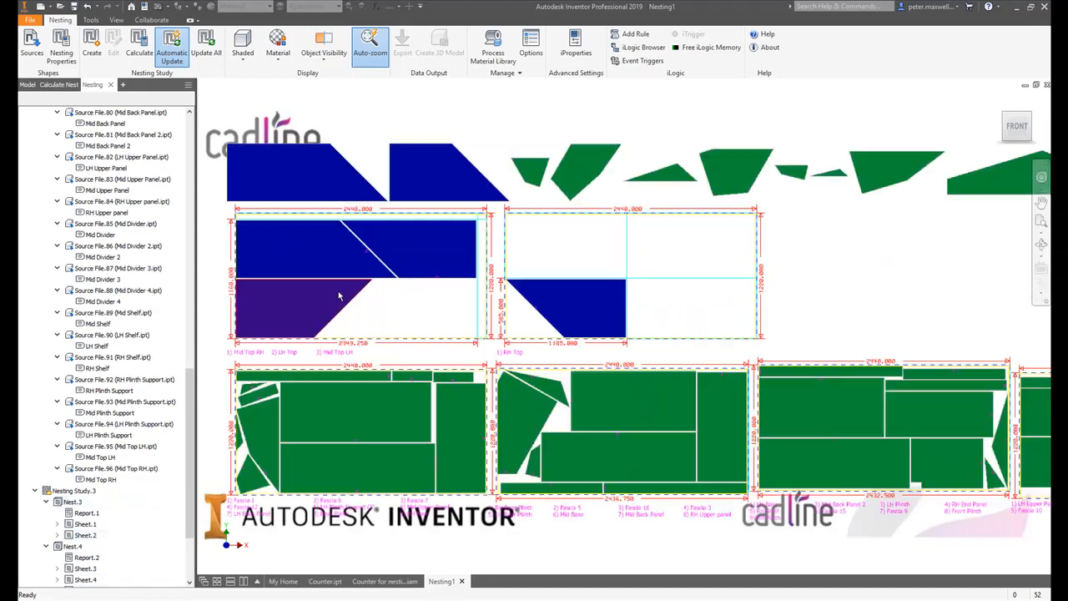
- Examine the nested sheets of both materials, including the part layout and the part names listed below each sheet
scroll(339, 295, up, 3)
scroll(406, 312, down, 3)
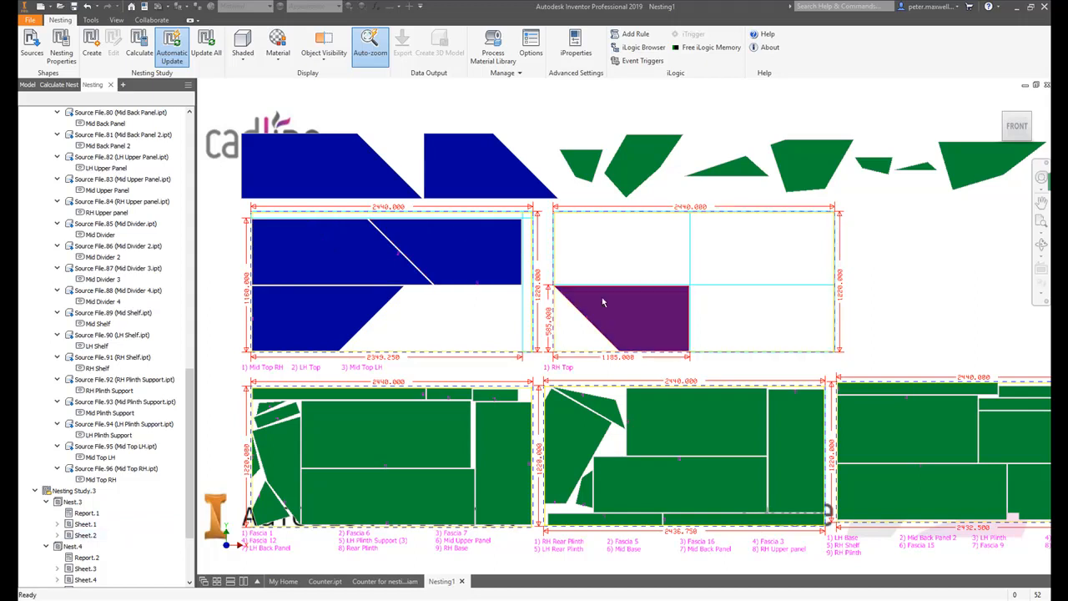
scroll(632, 283, down, 5)
middle_drag(632, 283, 387, 264)
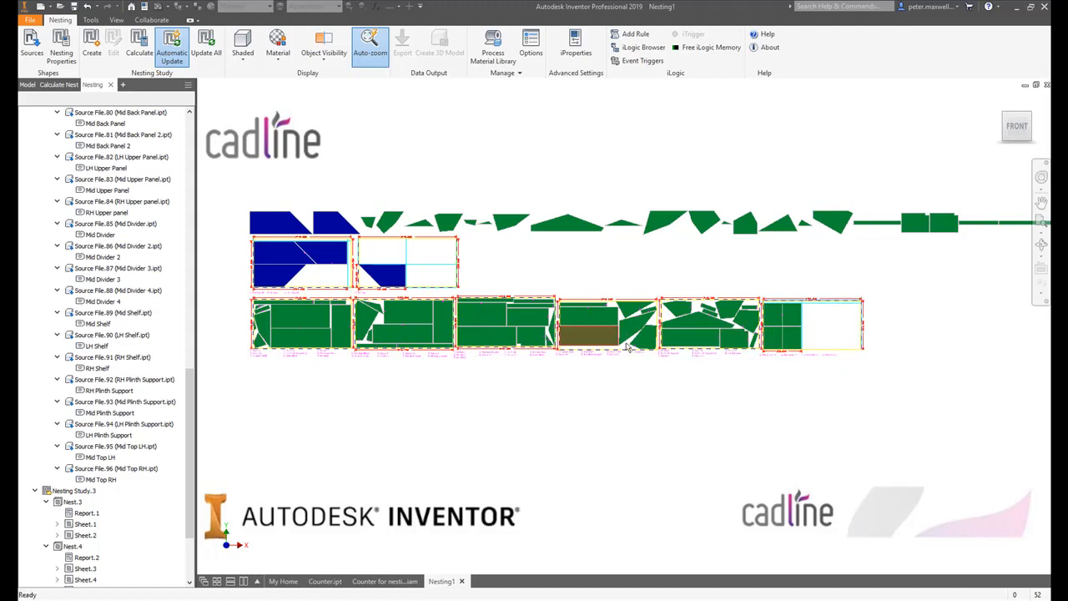
scroll(279, 311, up, 3)
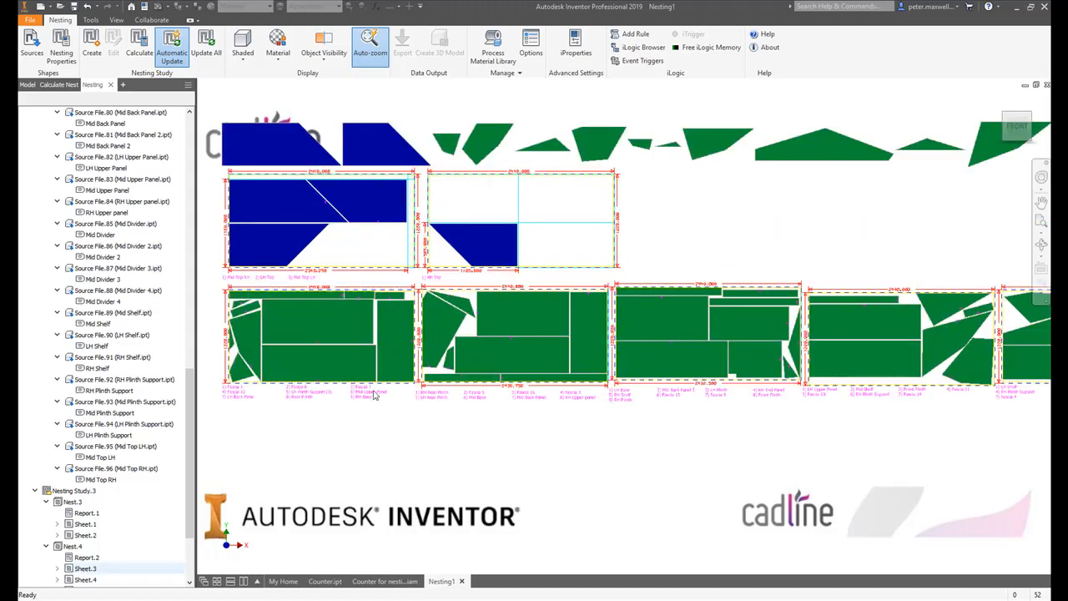
scroll(373, 395, up, 3)
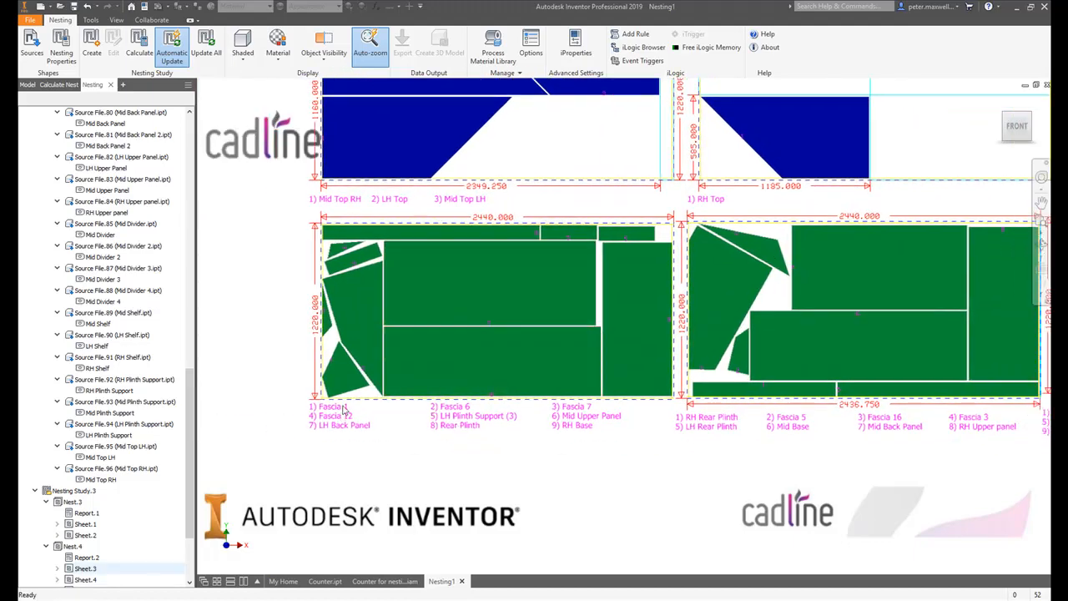
click(343, 423)
scroll(584, 350, down, 2)
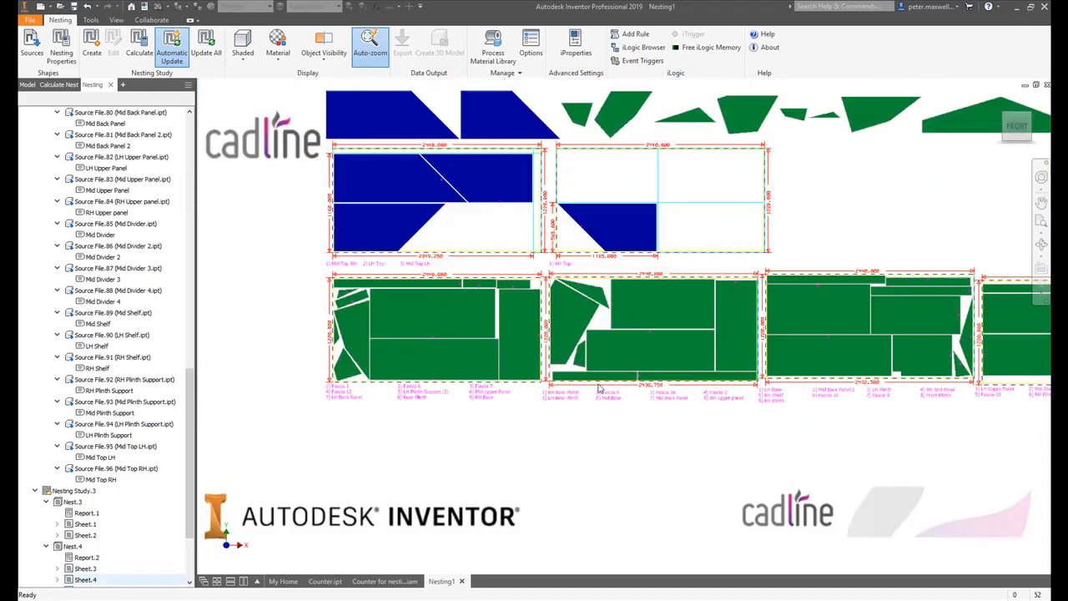
- Open Report.1 of Nest.3 and read its plate, remnant and part information
right_click(88, 515)
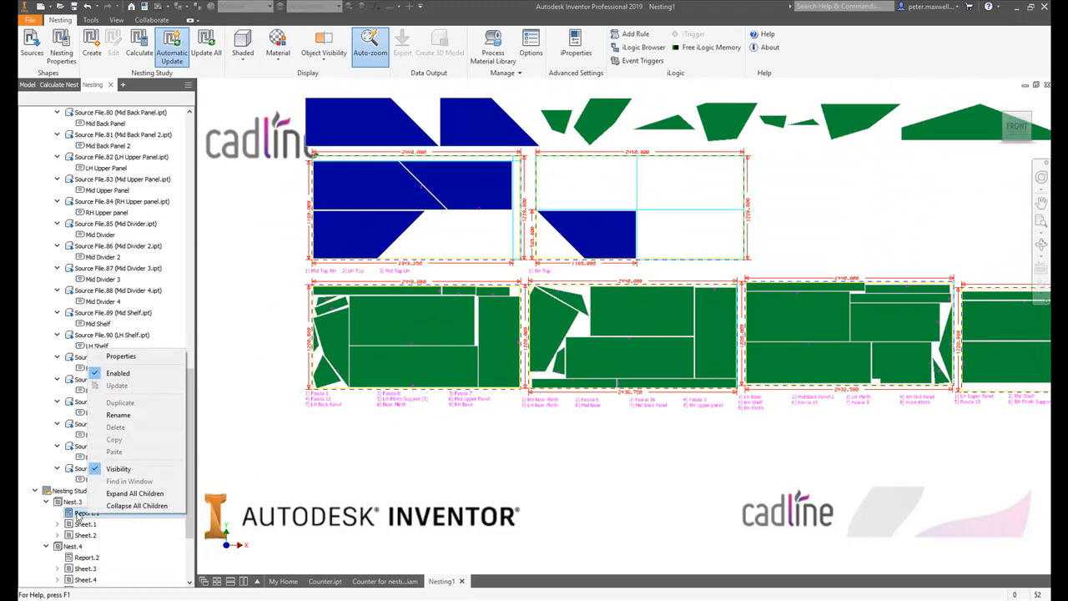
double_click(78, 516)
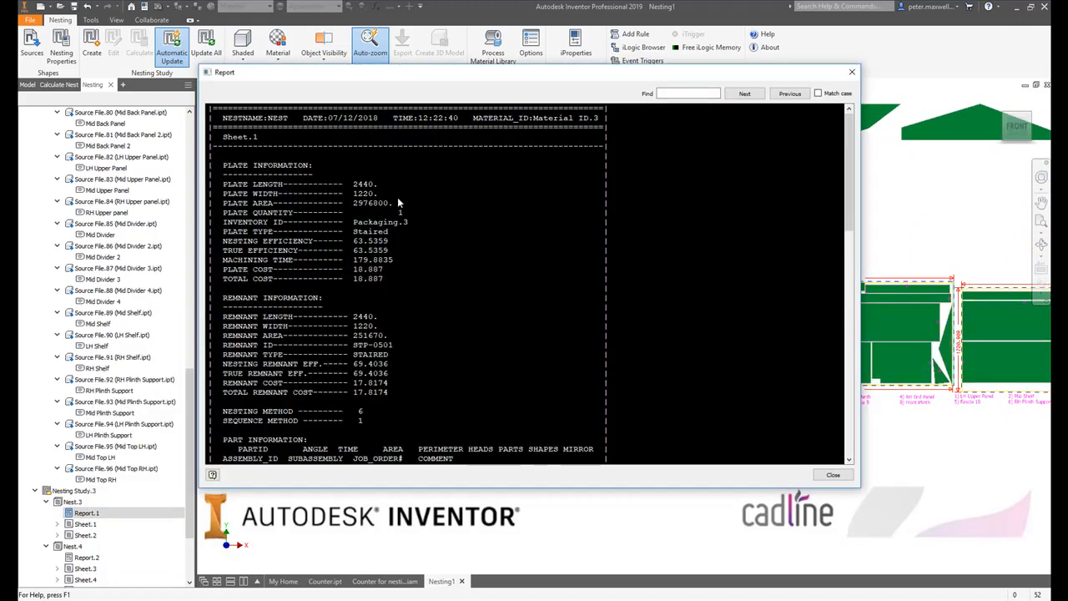
scroll(425, 218, down, 3)
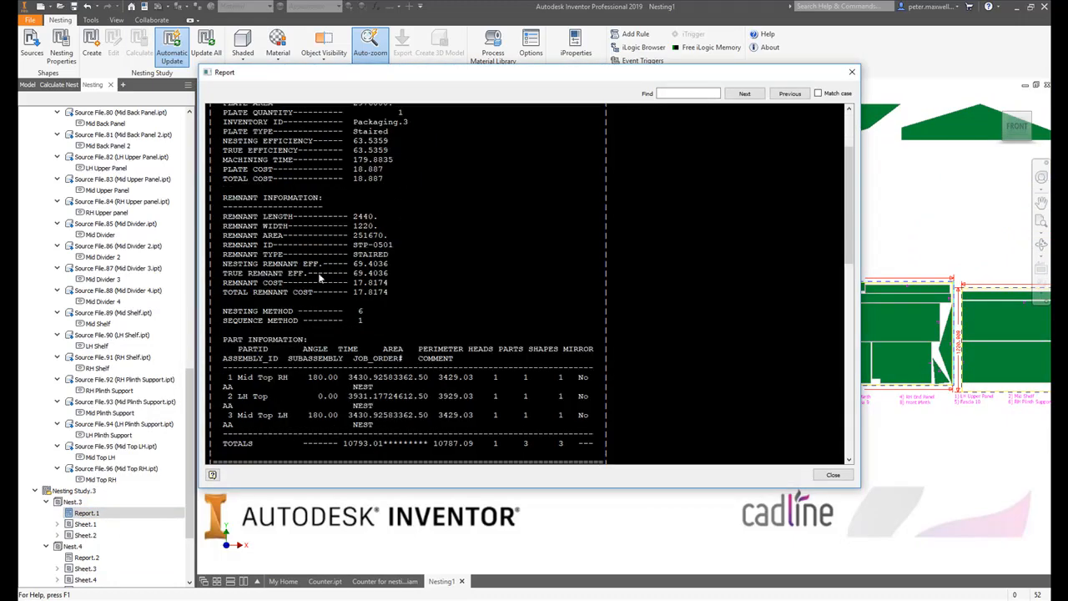
- Read the rest of the report, covering the remnant and part information, the Sheet.2 plate data and the total used information
scroll(408, 234, down, 1)
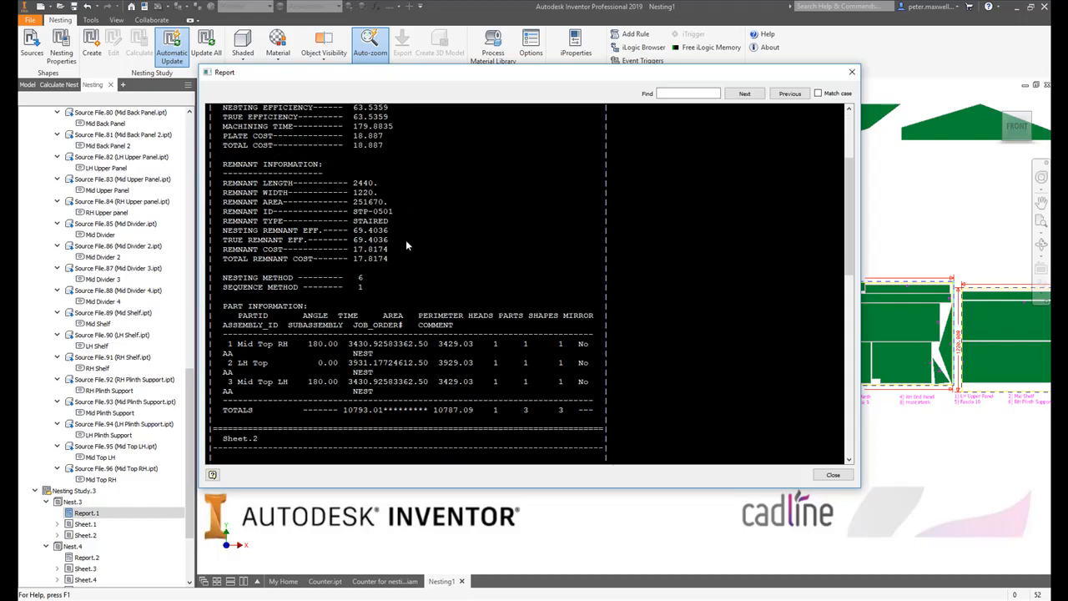
scroll(429, 234, down, 8)
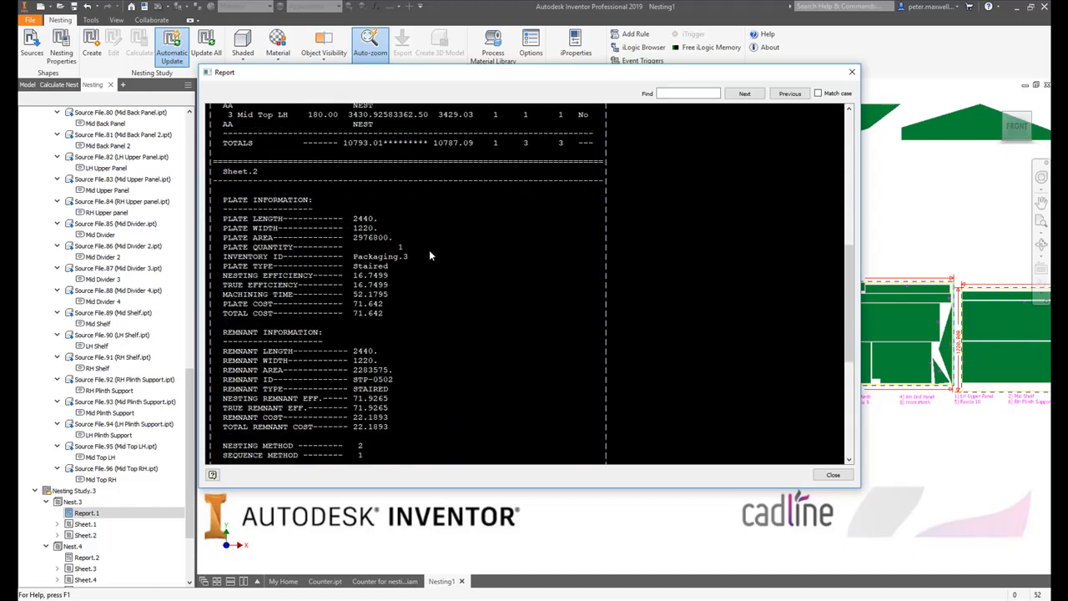
scroll(428, 250, down, 8)
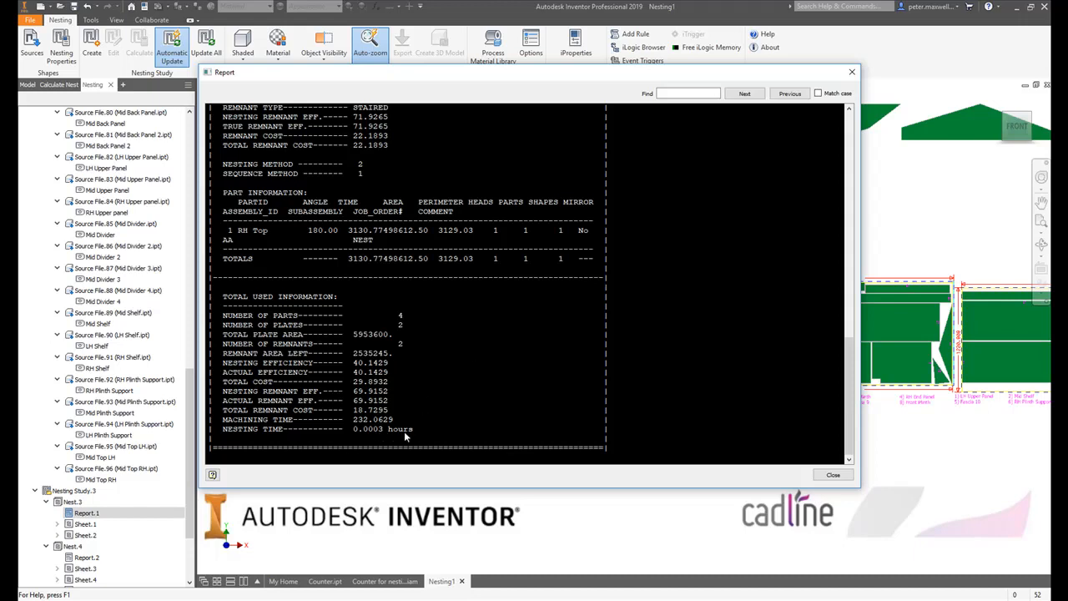
scroll(407, 373, up, 4)
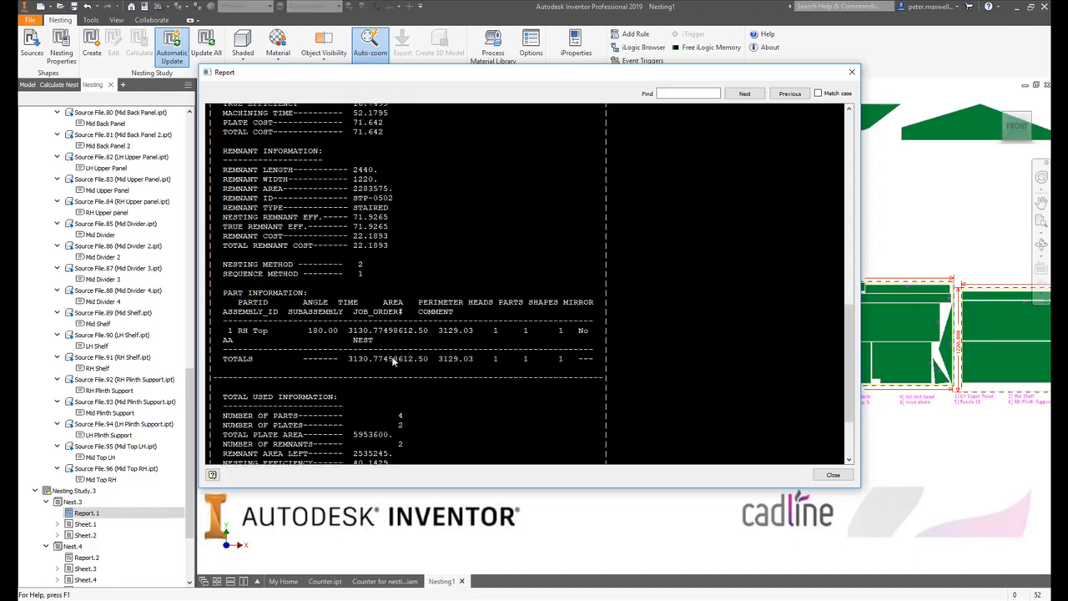
scroll(394, 361, down, 3)
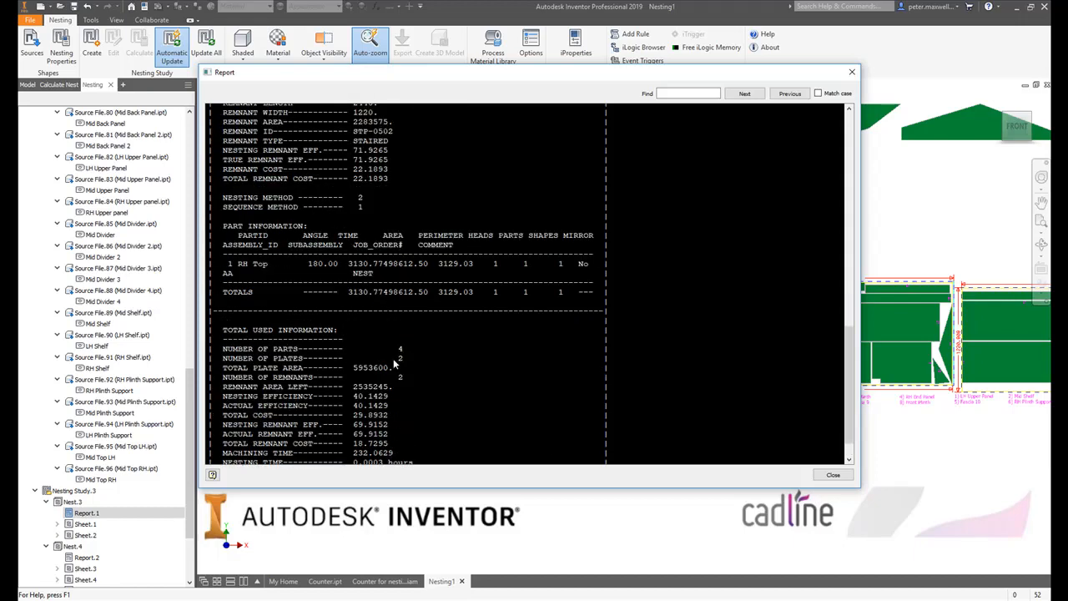
scroll(393, 358, down, 10)
- Review the report again from the Sheet.1 plate information through to the machining and nesting times, and close it
scroll(391, 337, up, 6)
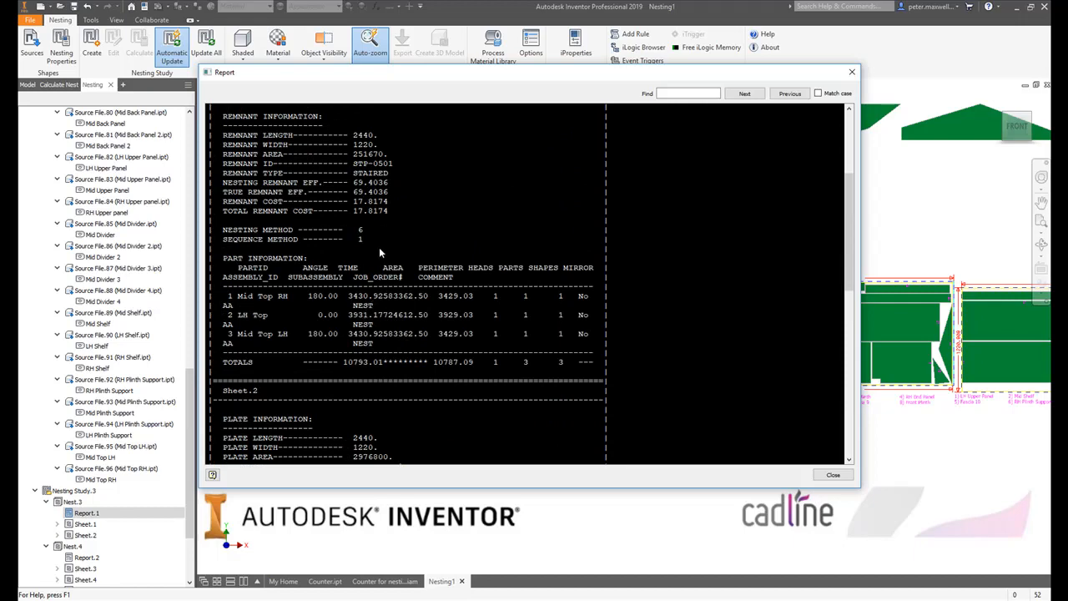
scroll(379, 249, up, 7)
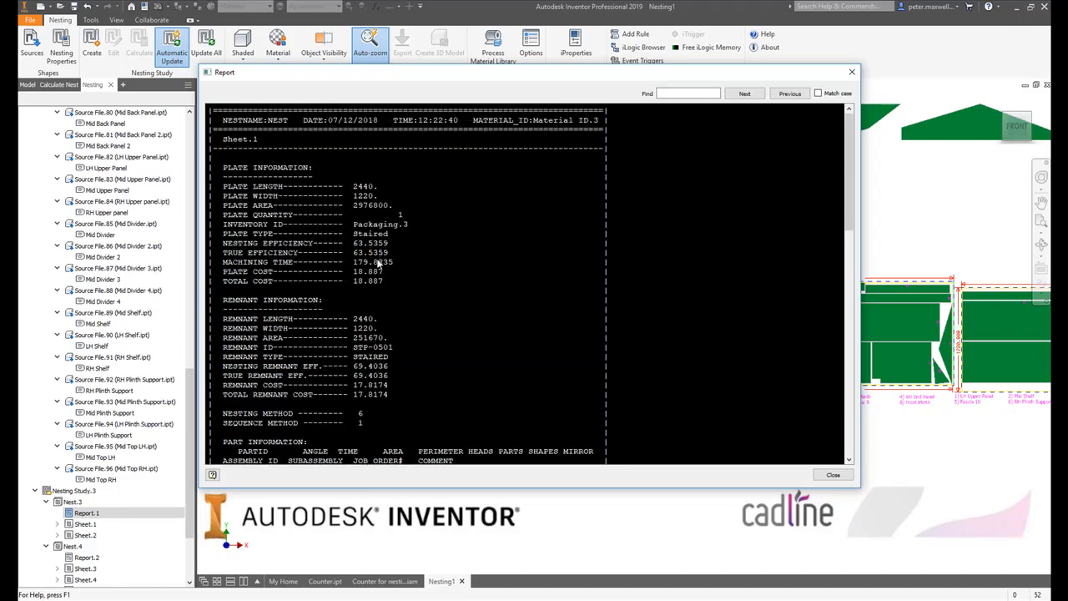
scroll(378, 263, down, 12)
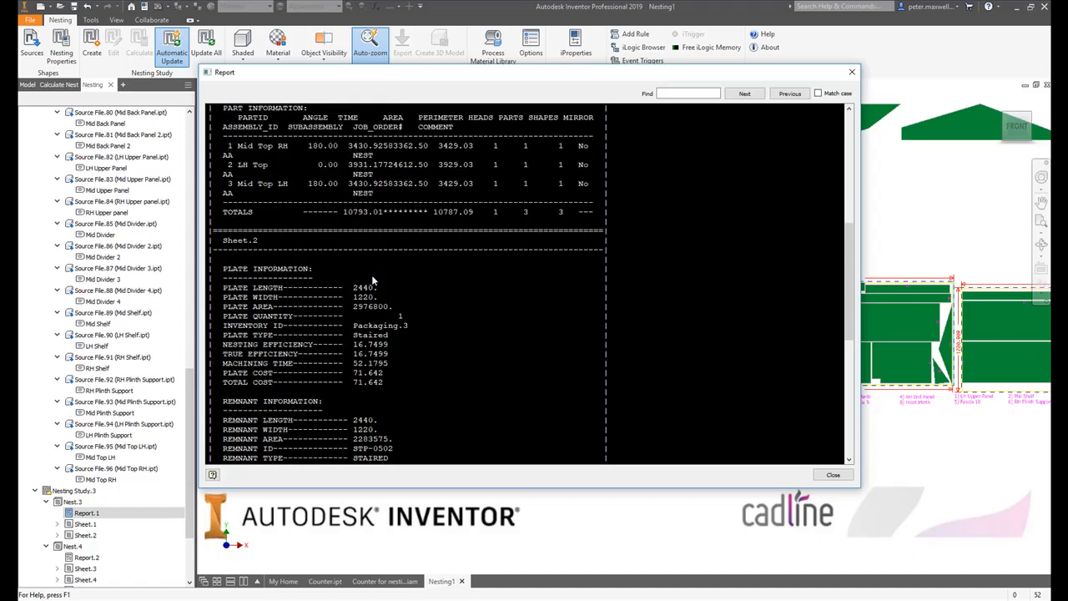
scroll(372, 275, down, 5)
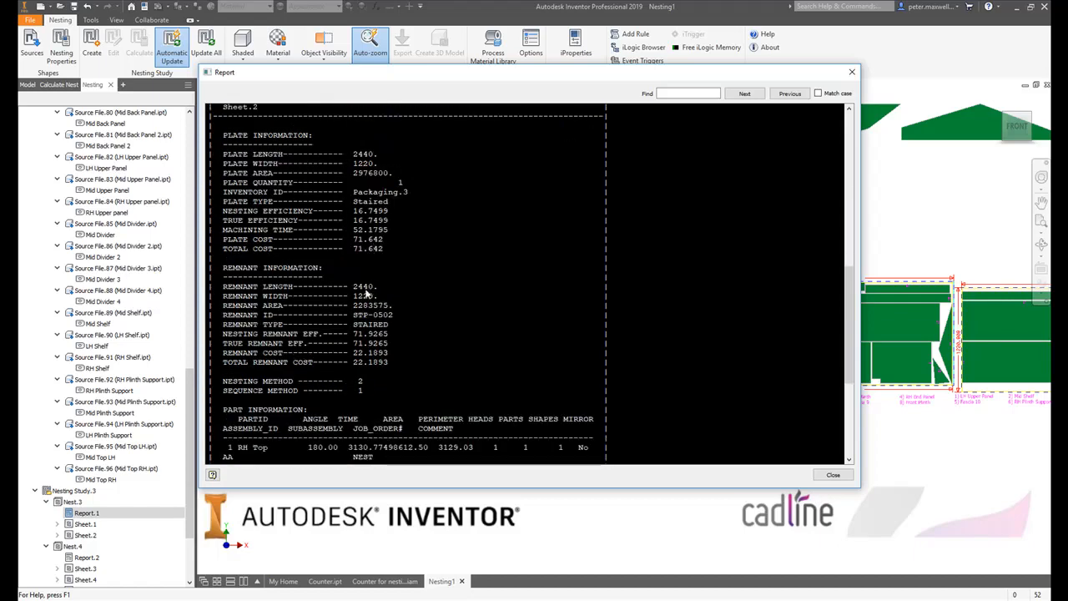
scroll(315, 319, down, 5)
scroll(316, 318, down, 3)
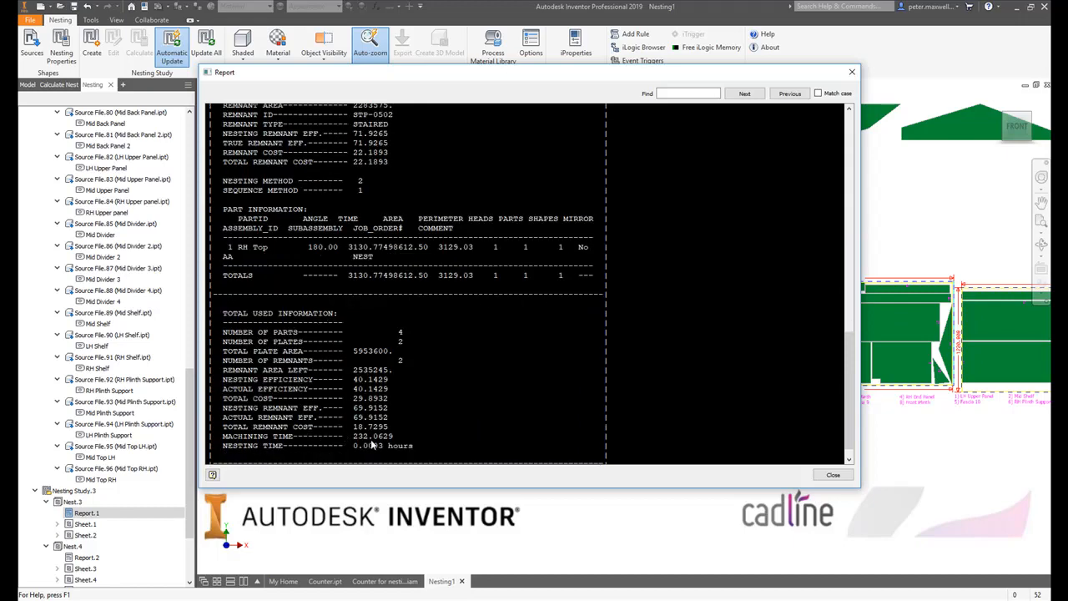
key(ctrl)
click(832, 475)
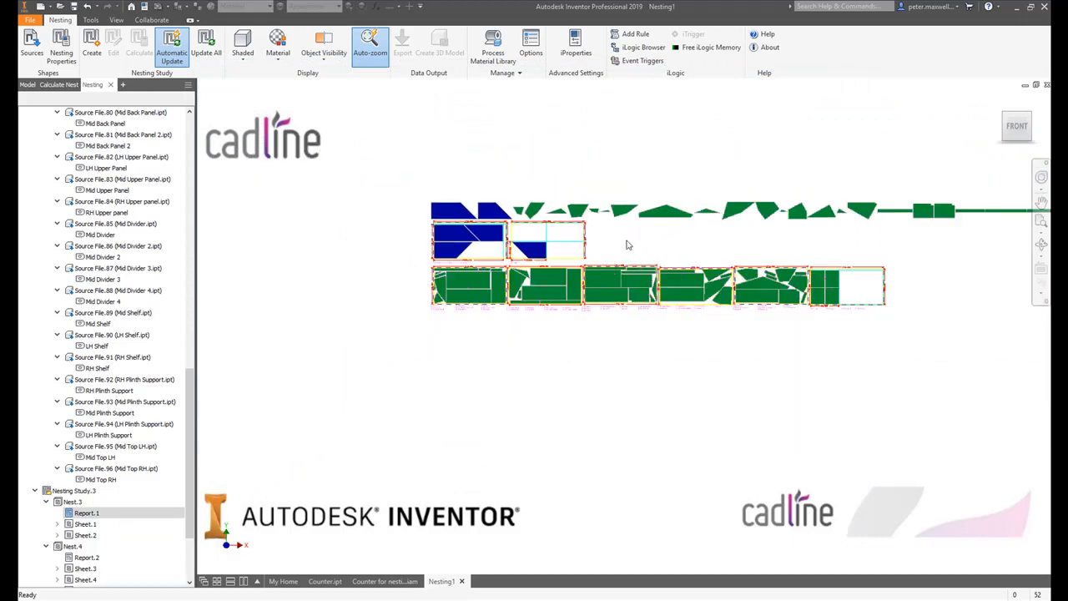
- Select Sheet.1 of Nest.3 and look at its export as an AutoCAD DXF file, leaving without saving
scroll(621, 243, up, 3)
middle_drag(601, 240, 568, 268)
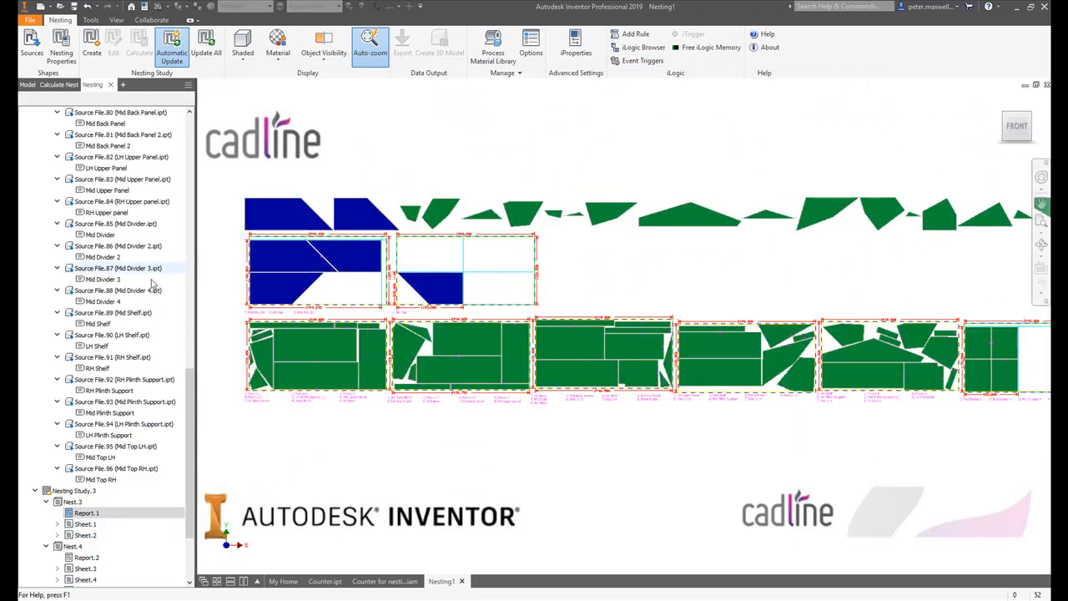
click(74, 501)
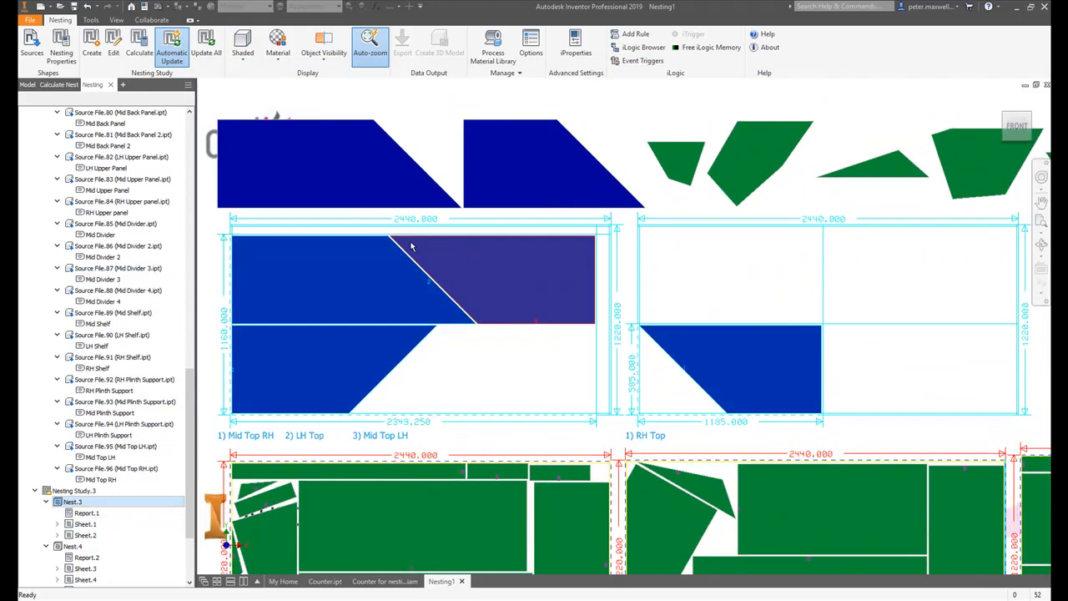
click(86, 523)
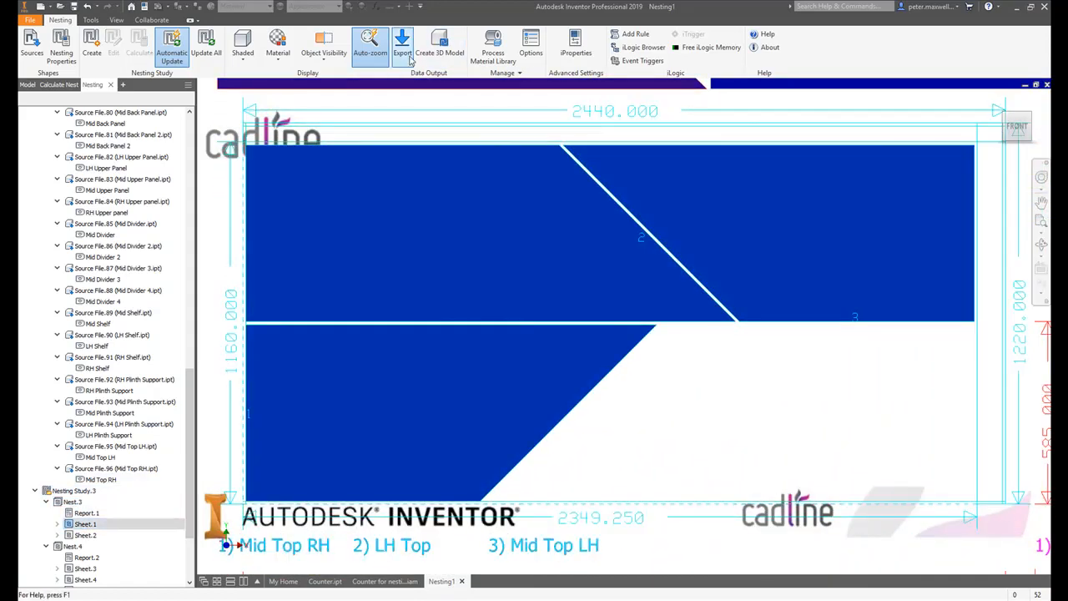
click(403, 46)
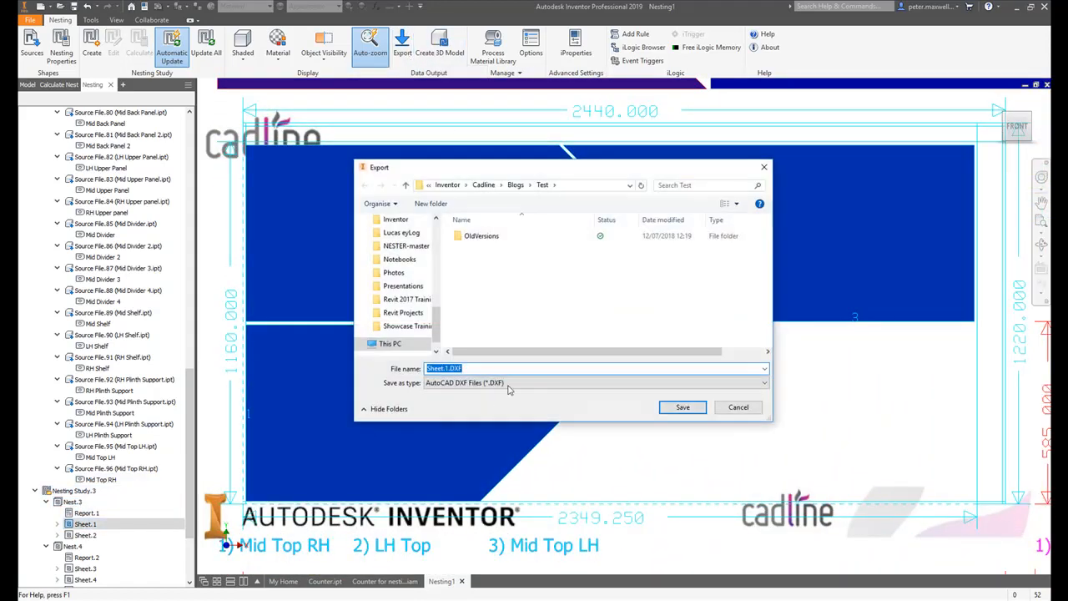
click(738, 408)
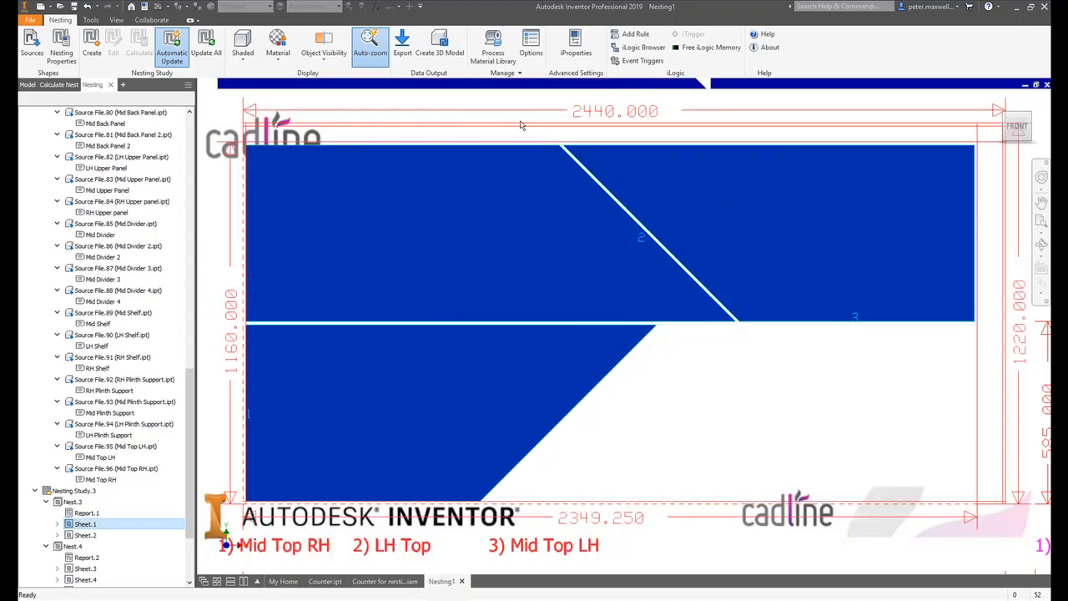